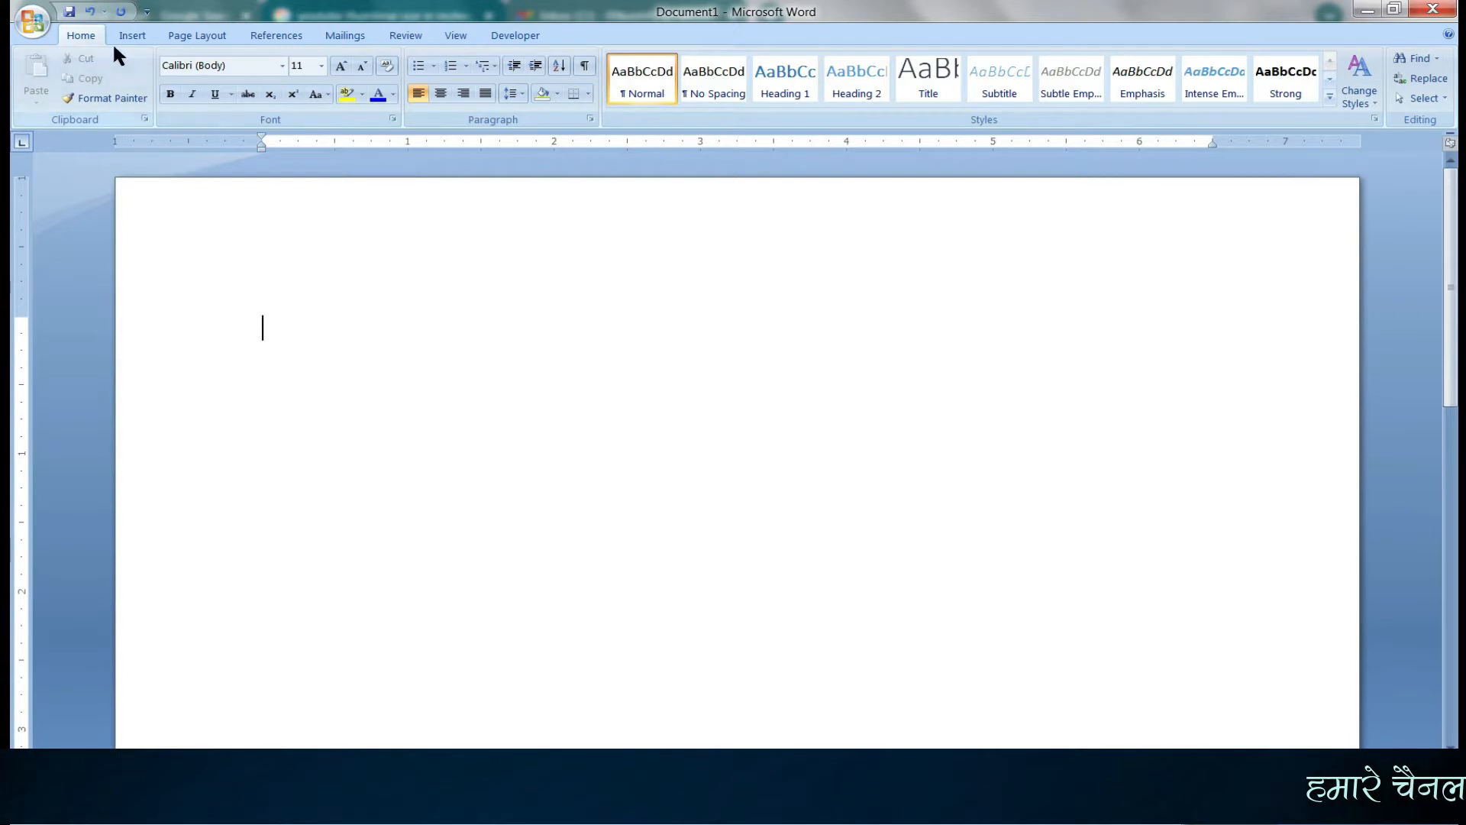
- Draw a rectangle at the page's top-left margin, about 4.3" wide, and adjust its height to about 2.38"
click(307, 141)
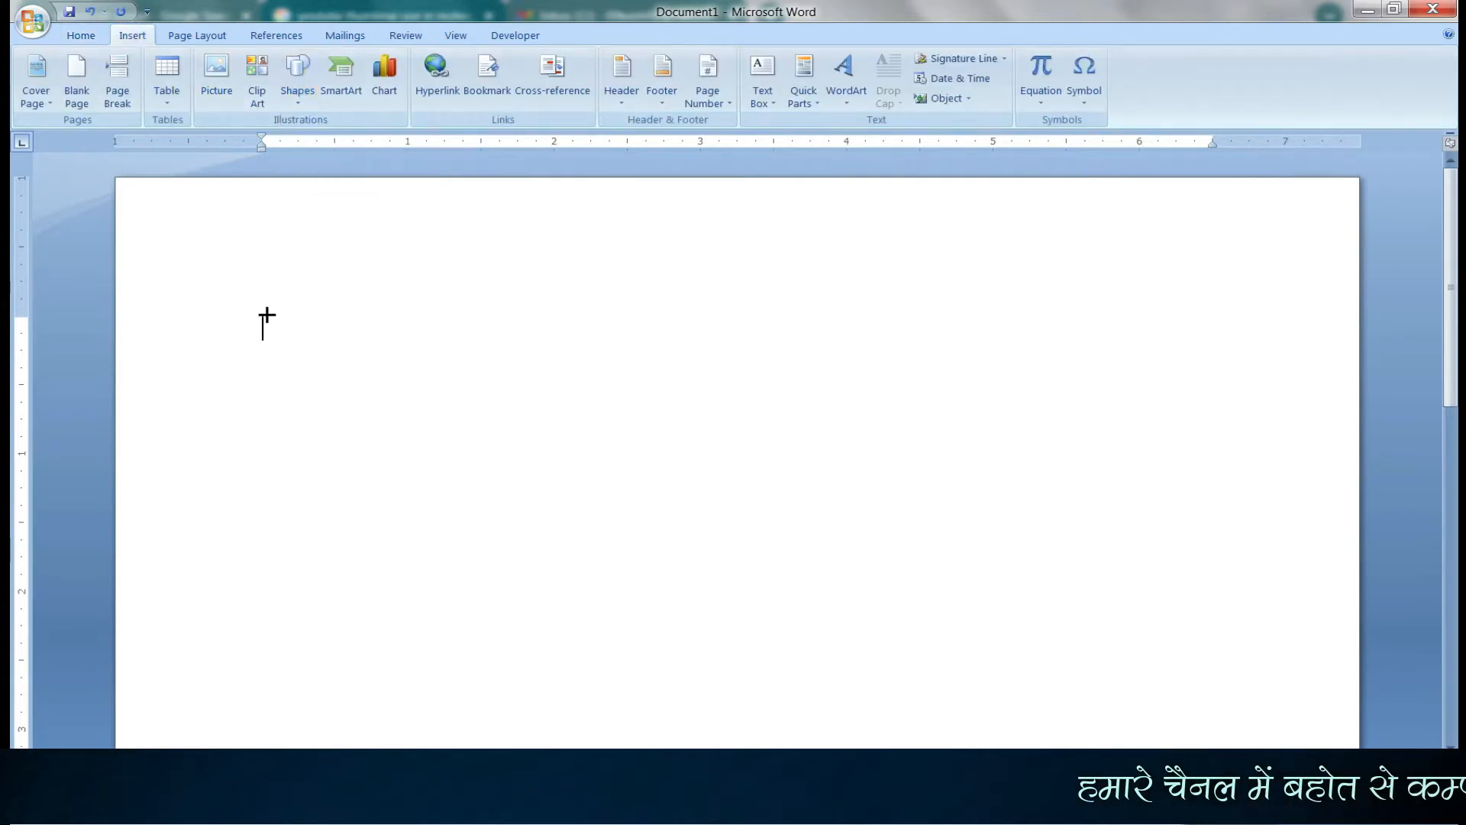
mouse_move(263, 316)
mouse_down()
mouse_move(864, 609)
mouse_move(887, 677)
mouse_move(892, 661)
mouse_up()
ctrl+scroll(774, 505, up, 4)
scroll(779, 496, down, 3)
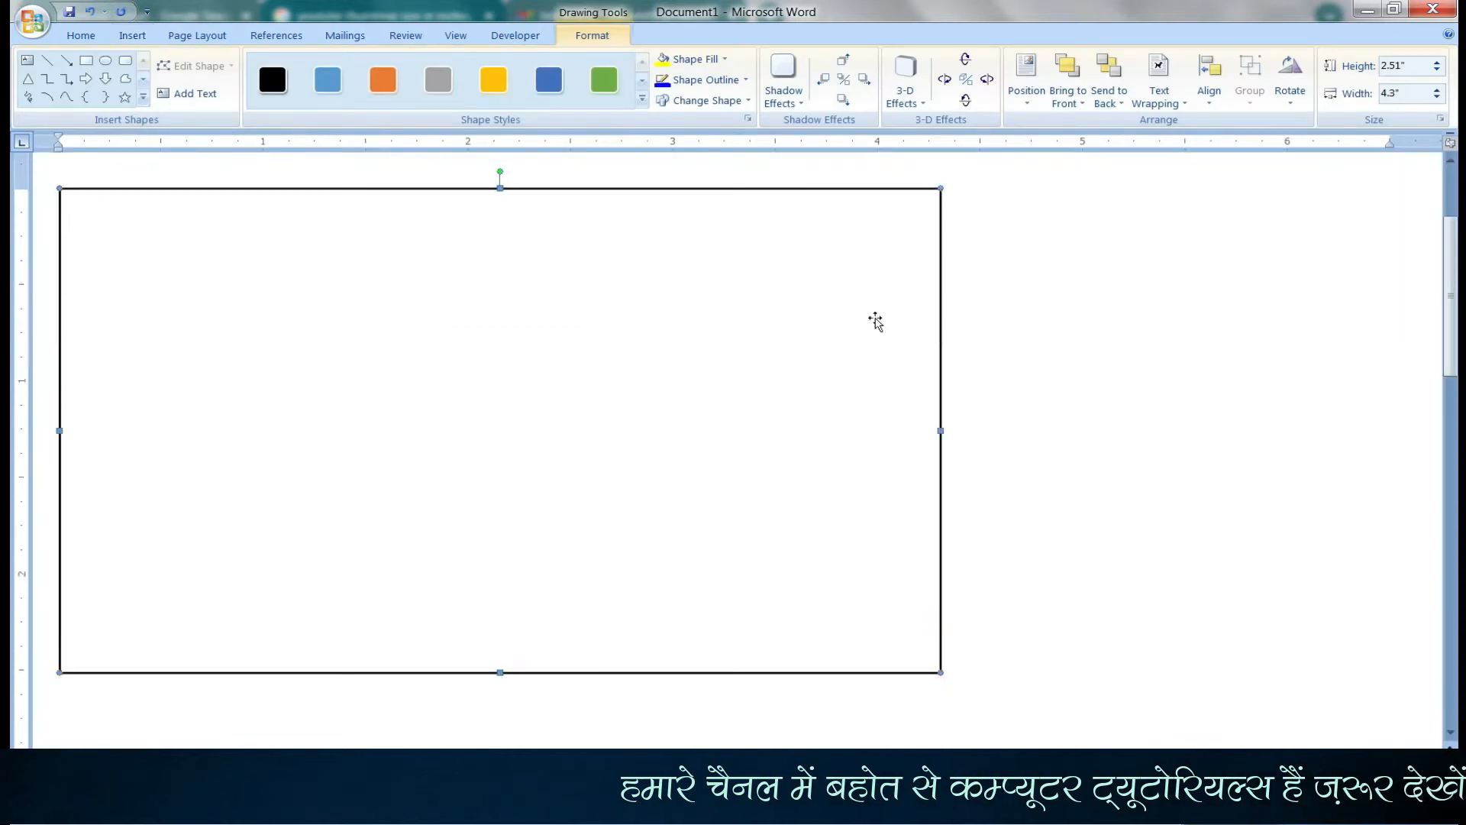
drag(942, 431, 940, 428)
scroll(864, 484, down, 3)
drag(499, 480, 500, 453)
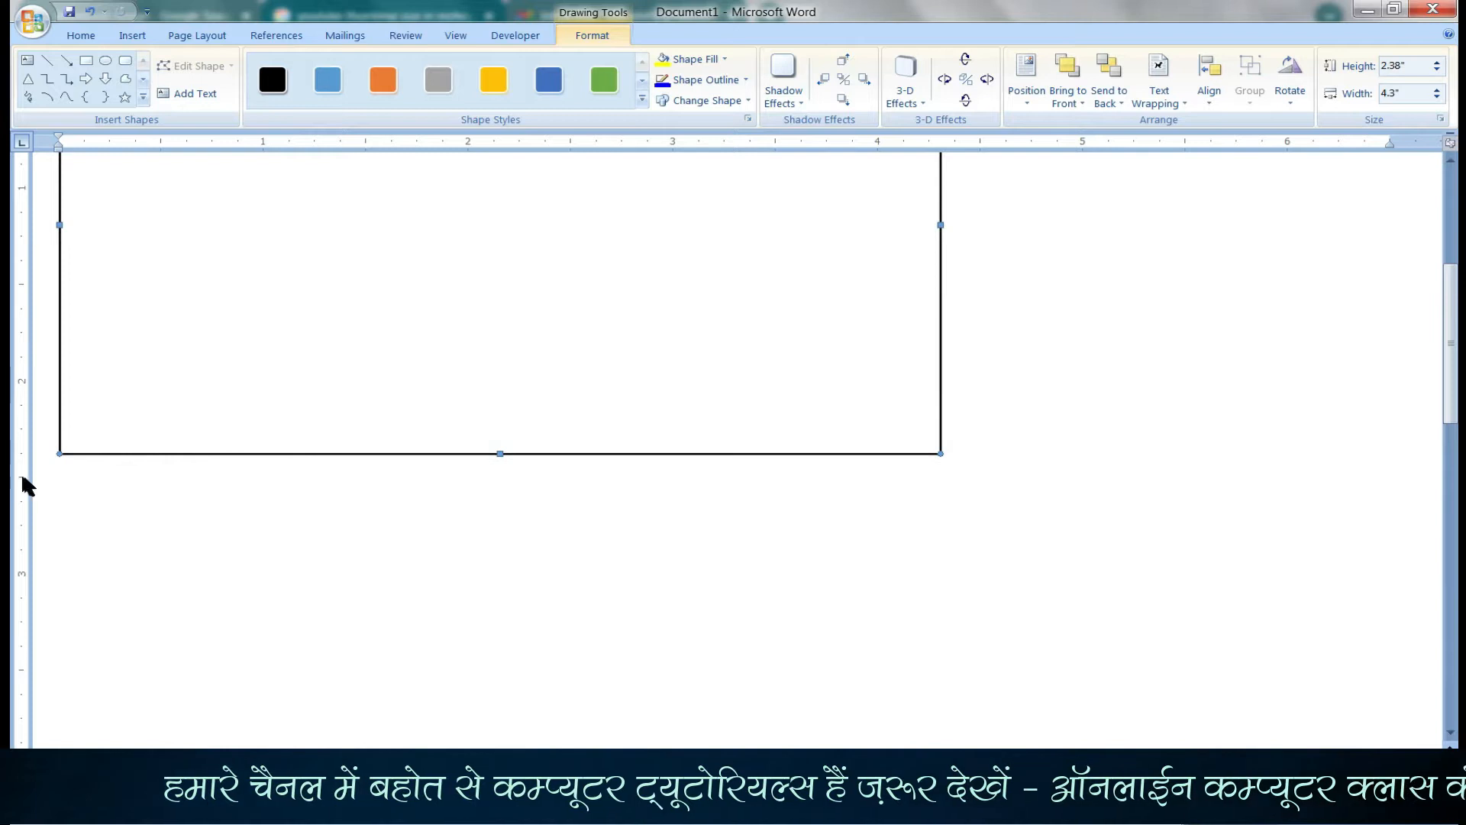
- Enlarge the rectangle proportionally to about 7.85" wide by 4.34" high, extending past both page margins
ctrl+scroll(281, 354, down, 4)
drag(890, 645, 1262, 491)
scroll(904, 547, up, 4)
scroll(903, 547, down, 1)
drag(262, 697, 227, 715)
drag(1262, 716, 1317, 744)
drag(227, 744, 168, 775)
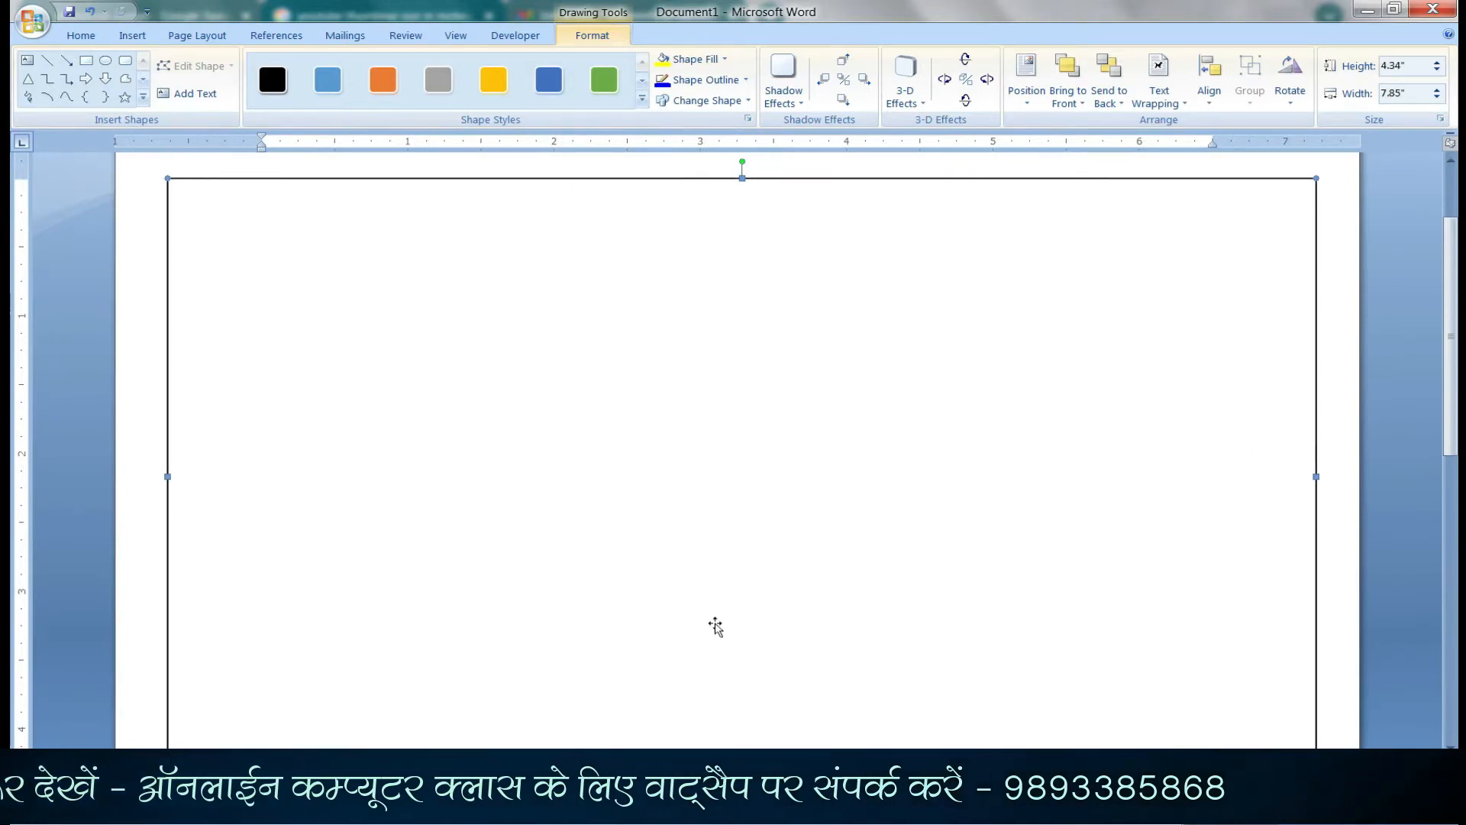
click(1336, 360)
- Draw a closed freeform polygon over the rectangle's left part, full height and about 4.83" wide, with its right side pointing outward
click(132, 35)
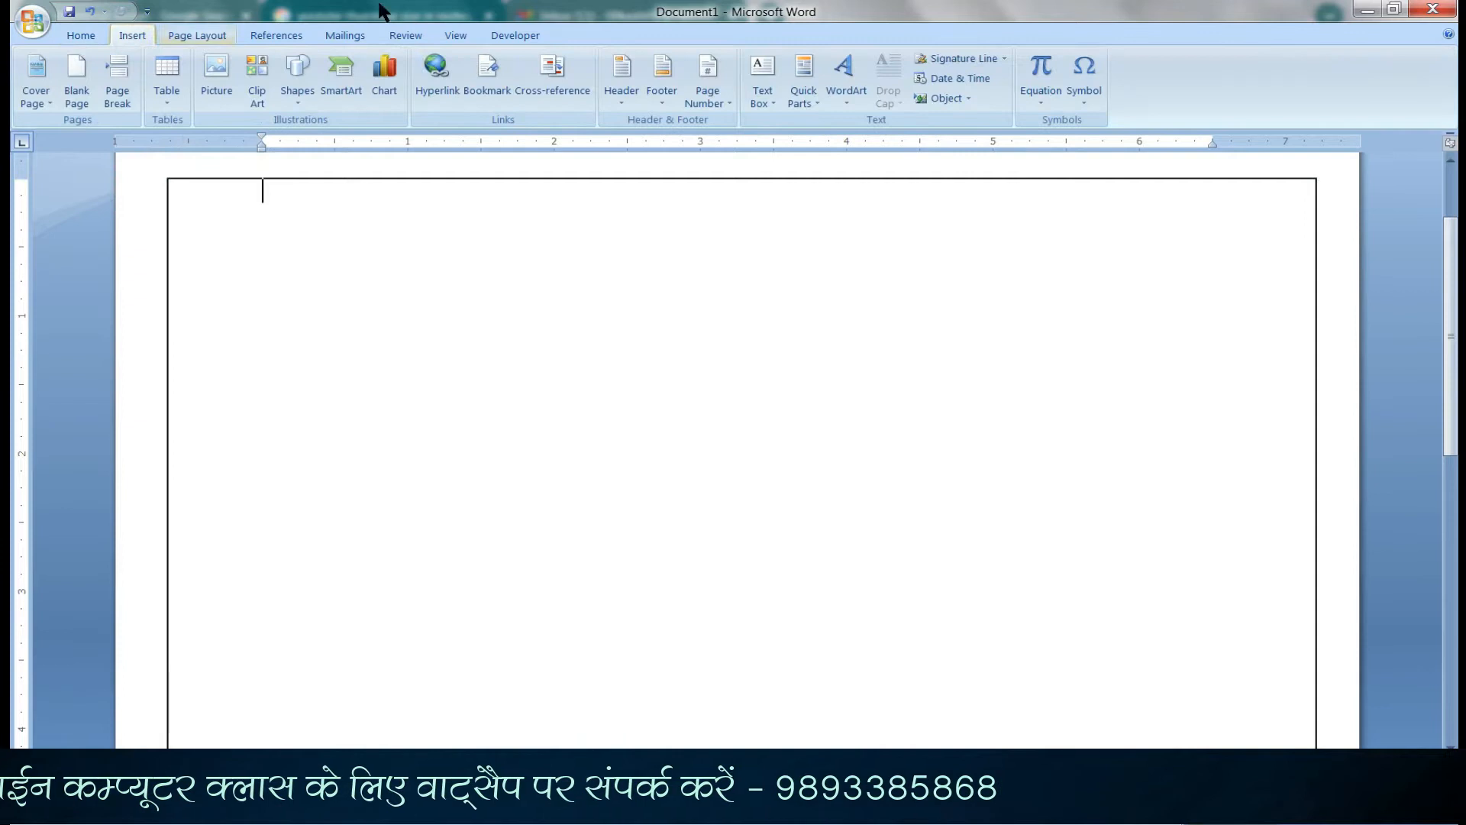
click(303, 85)
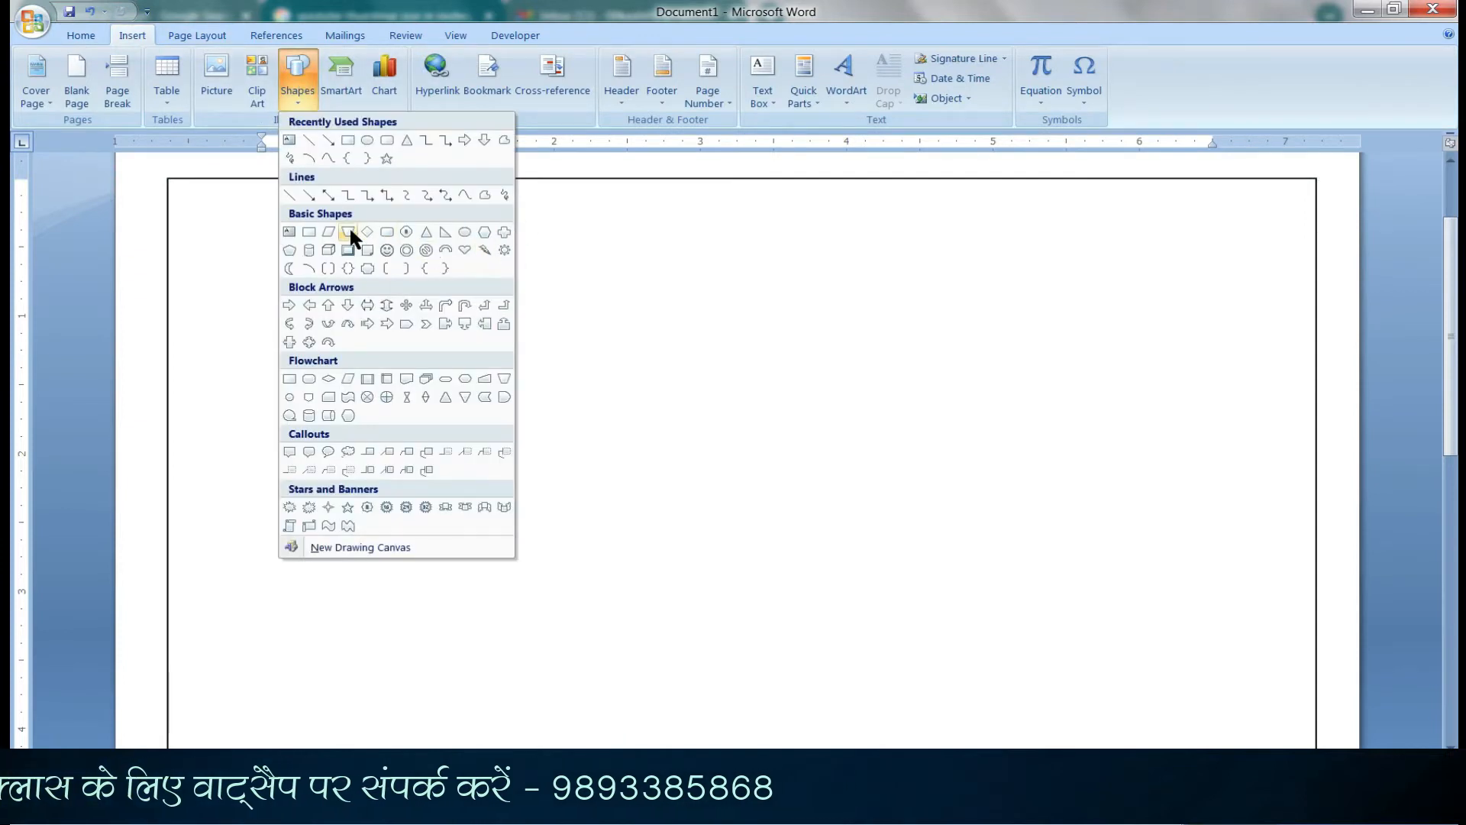
click(369, 230)
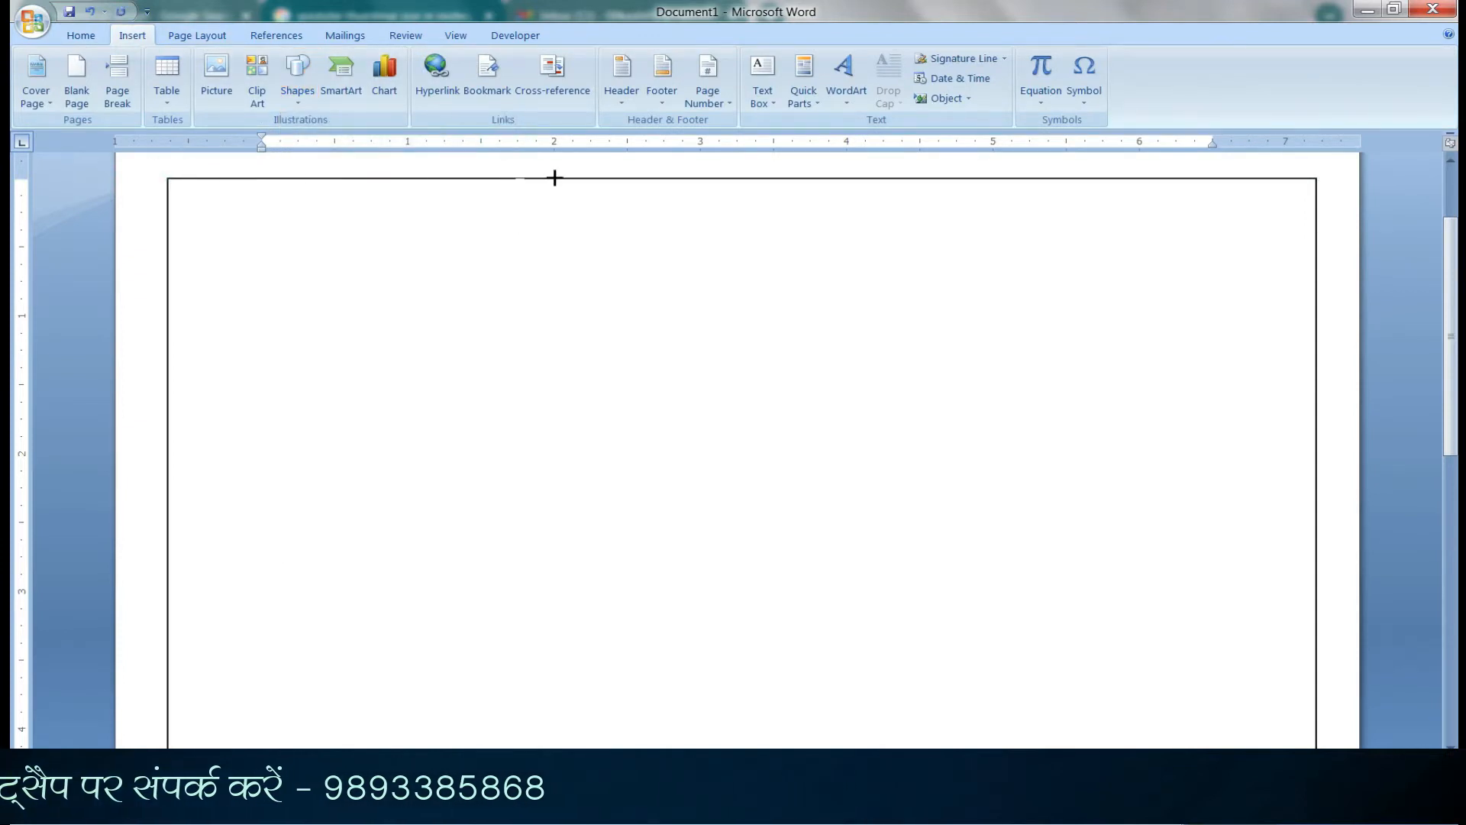
mouse_move(714, 179)
mouse_down()
mouse_move(844, 481)
mouse_move(874, 512)
mouse_up()
click(875, 519)
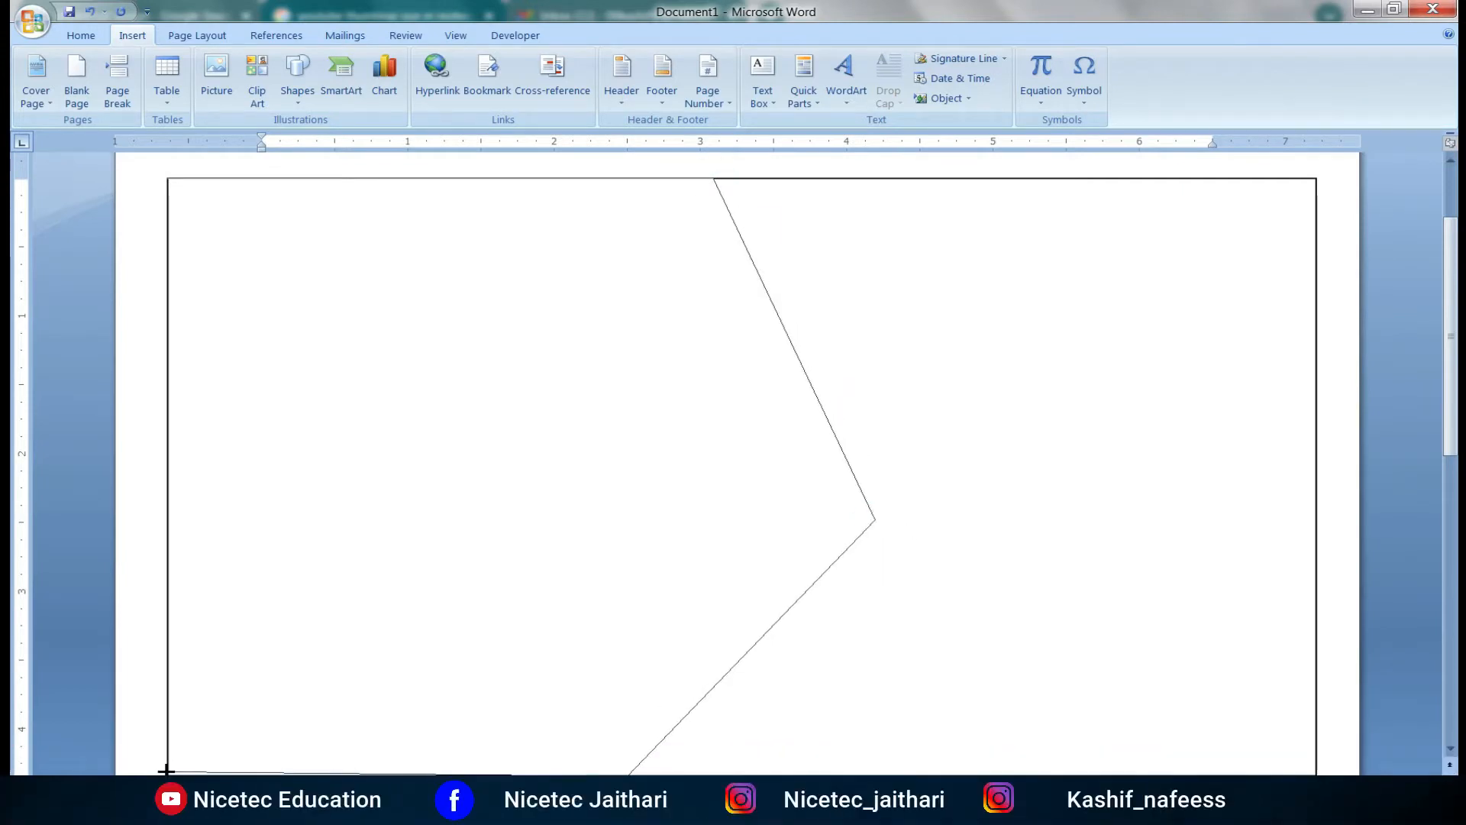
click(166, 176)
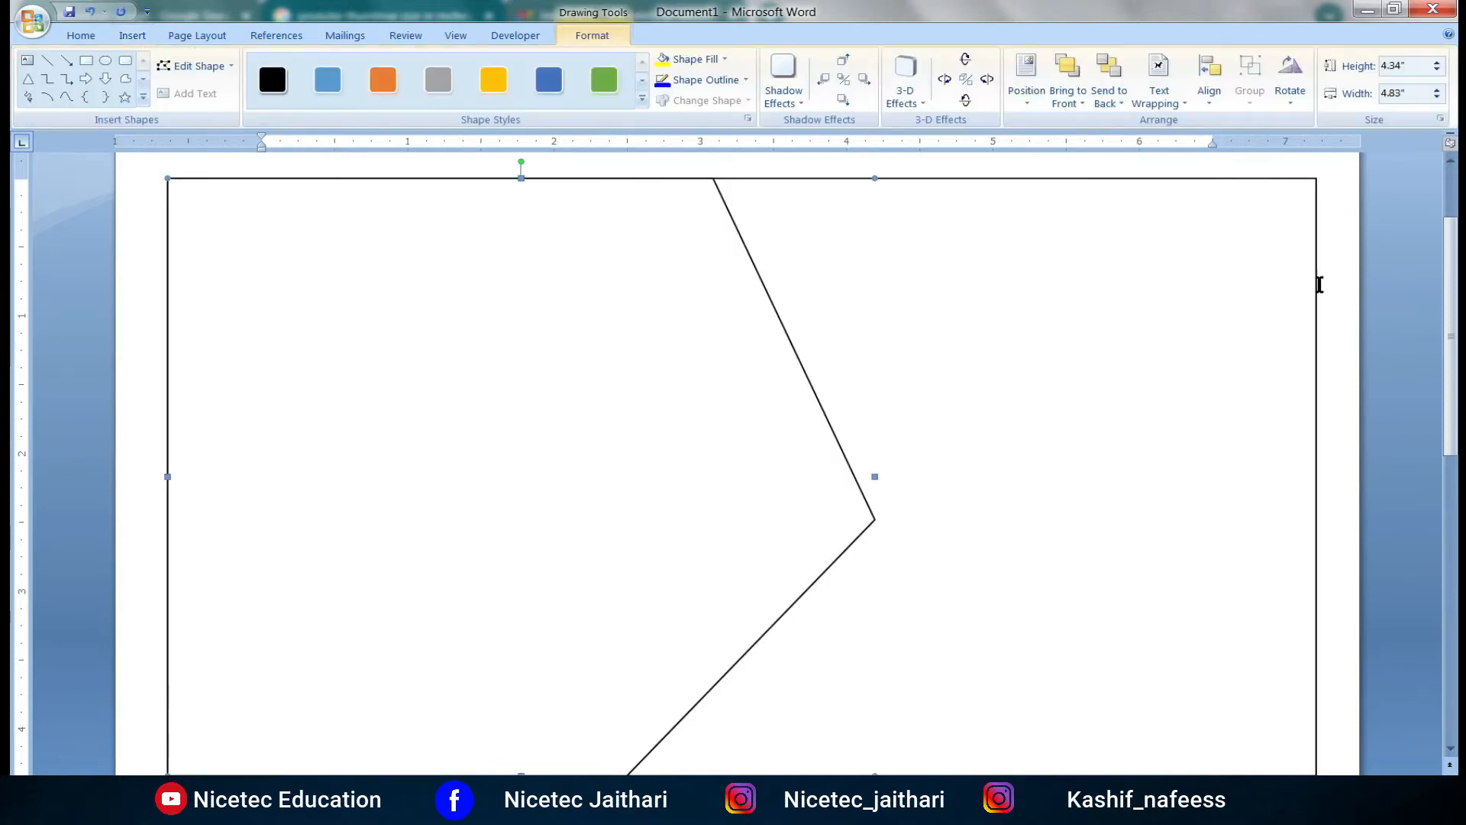
- Fill the freeform polygon with a light gold theme colour
click(724, 58)
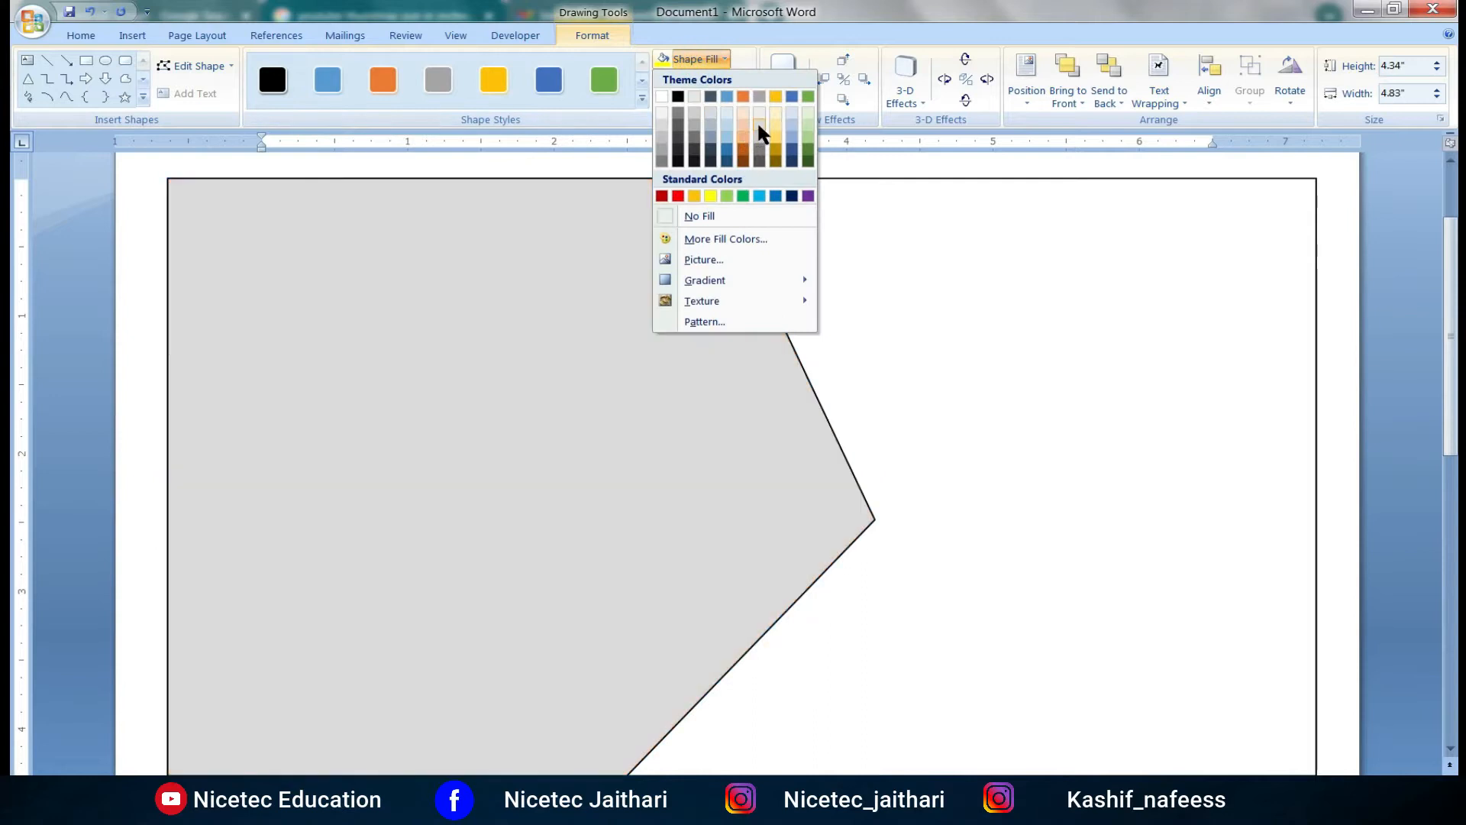
click(775, 136)
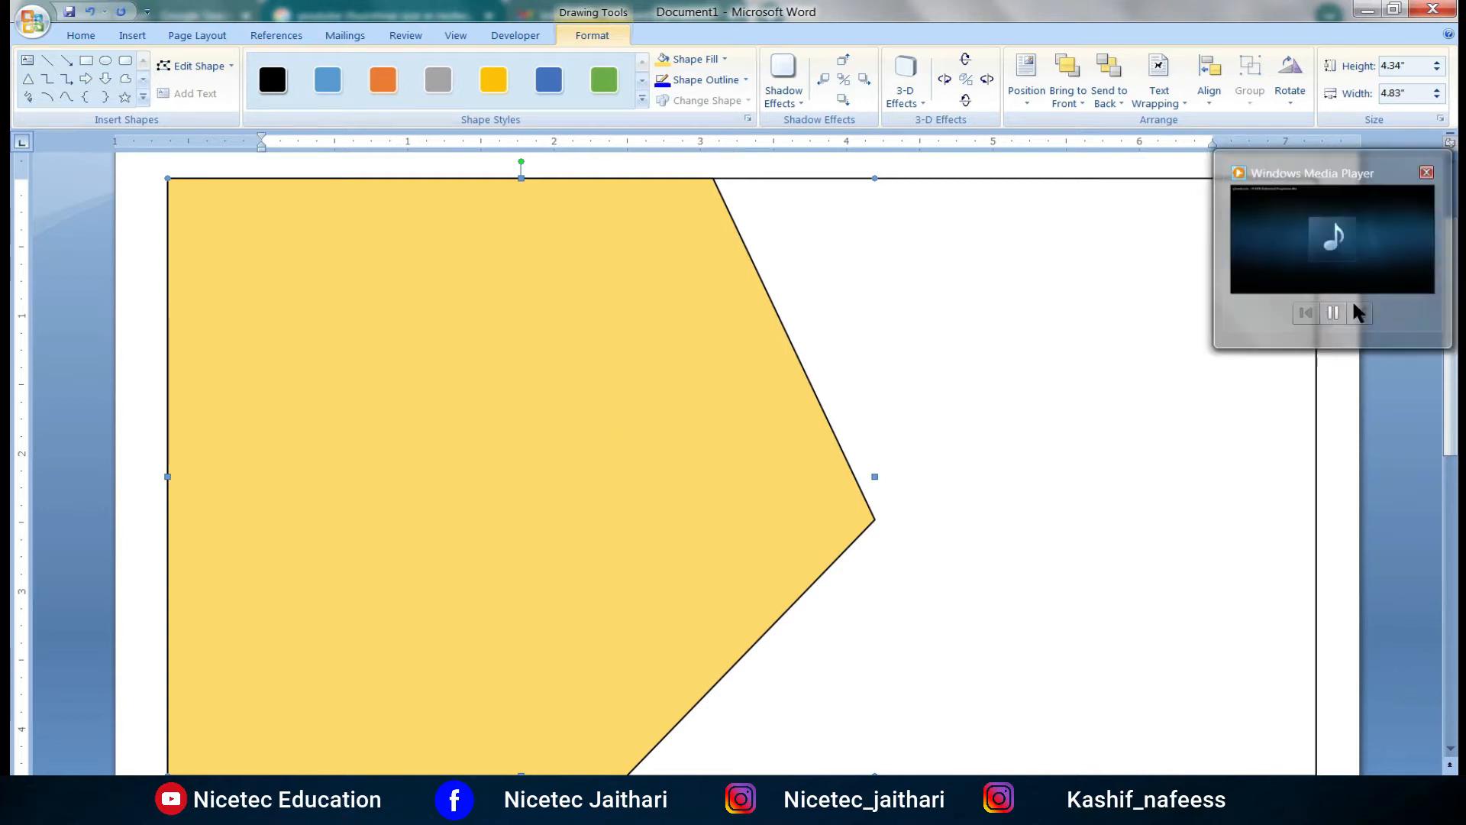
- Start a picture fill for the polygon and browse to Local Disk (G:)
click(723, 59)
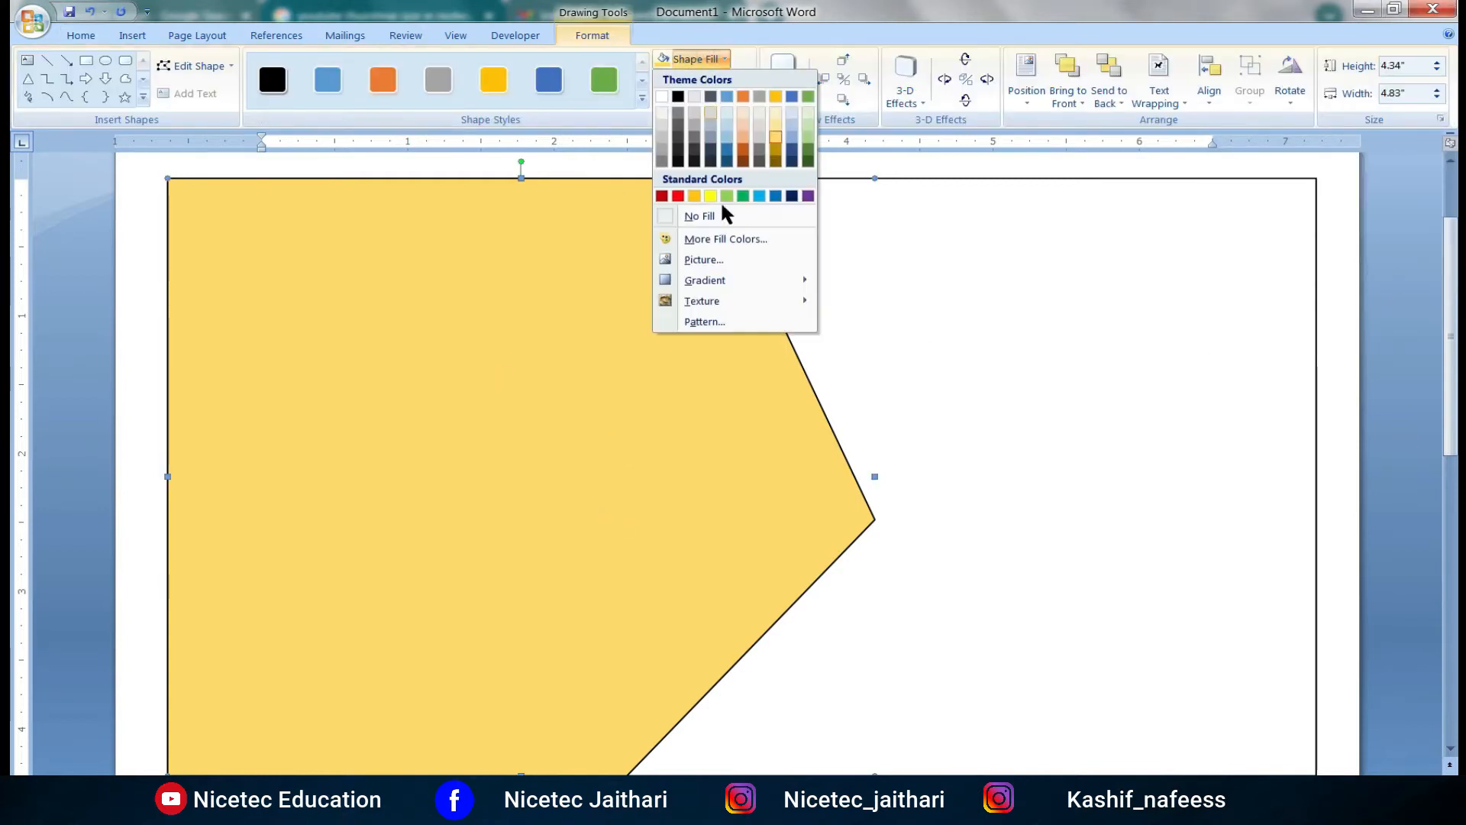
click(718, 262)
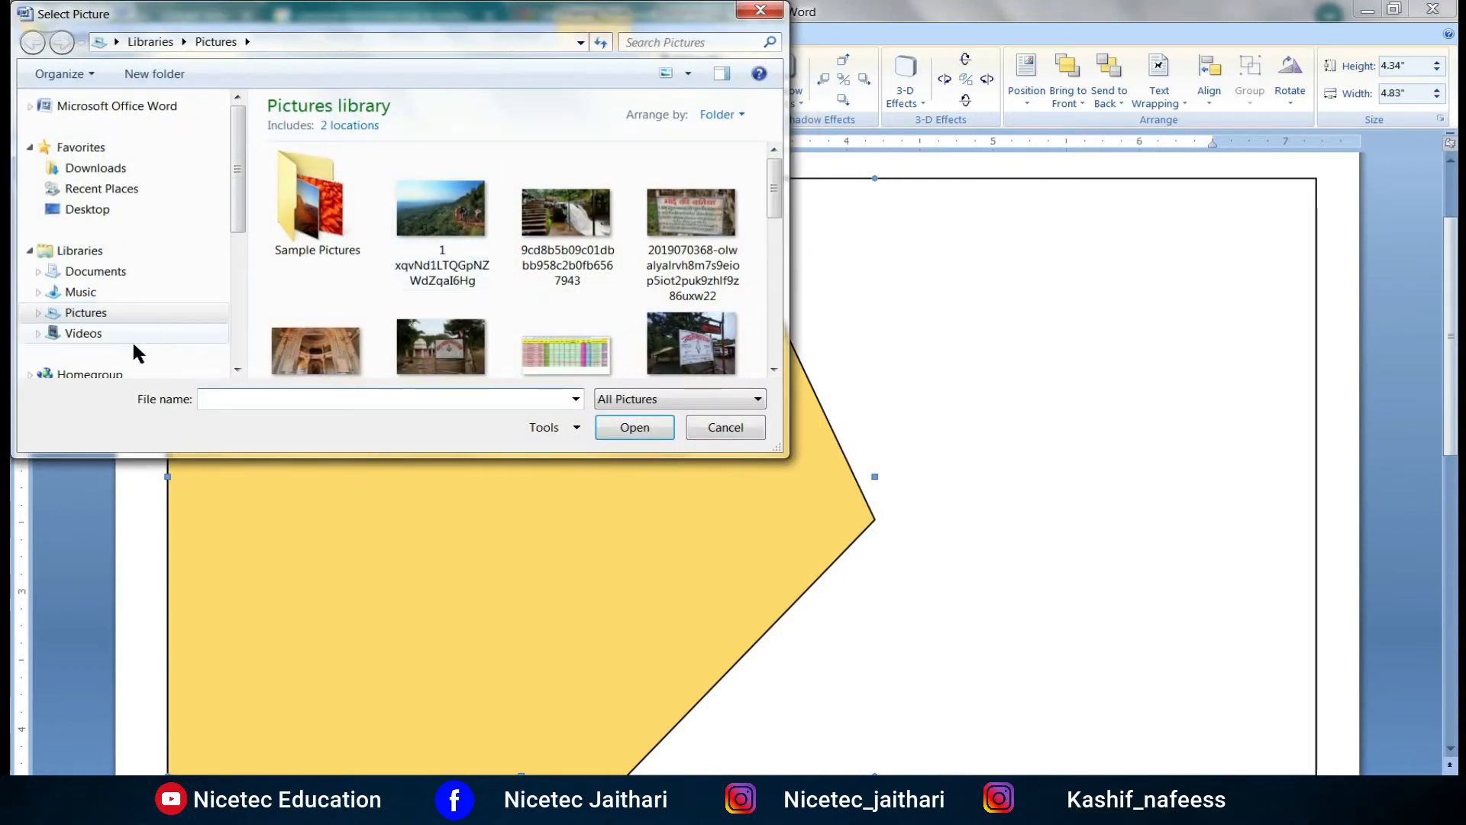
drag(232, 180, 232, 289)
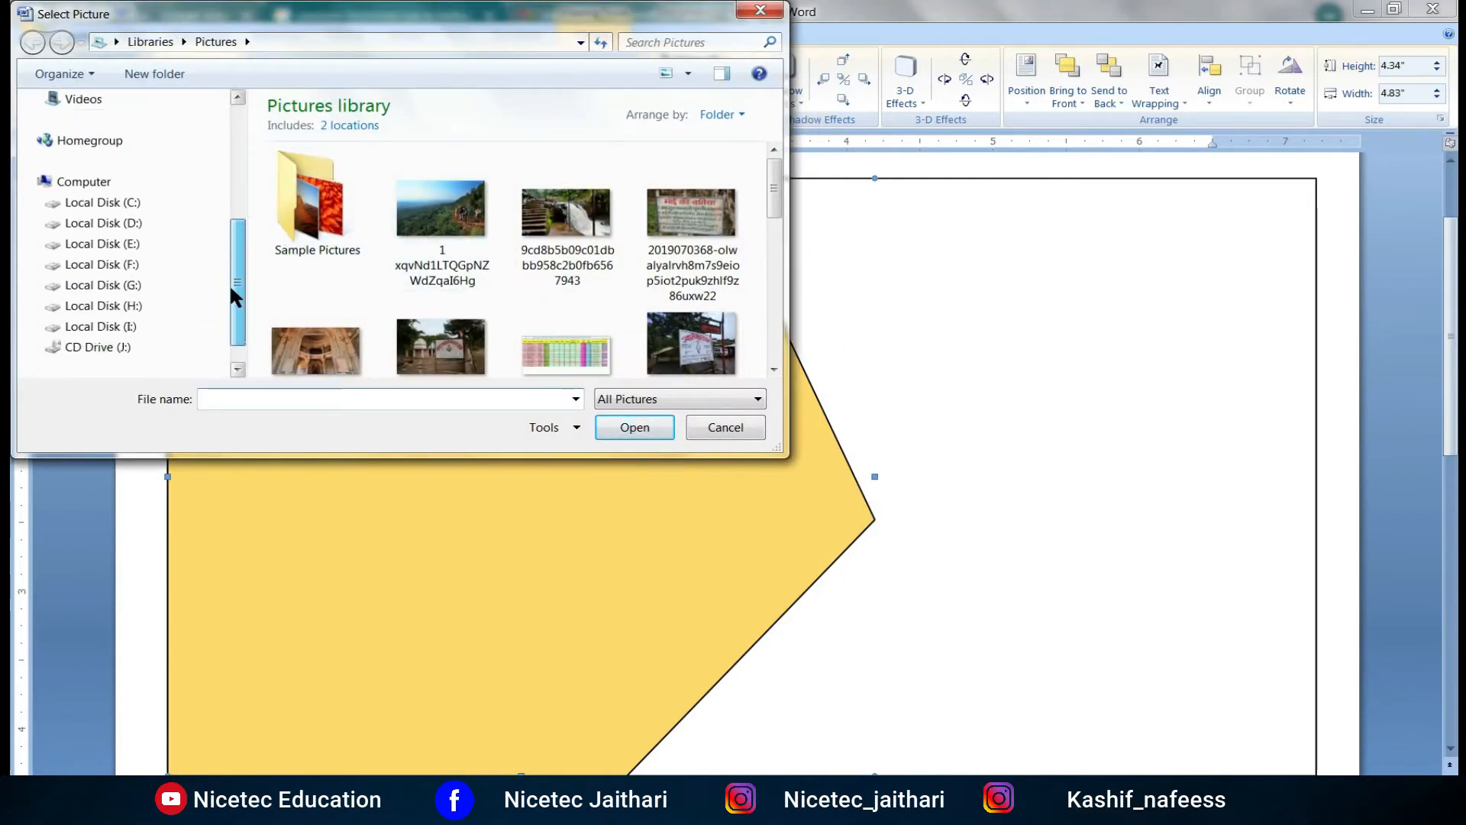
click(145, 287)
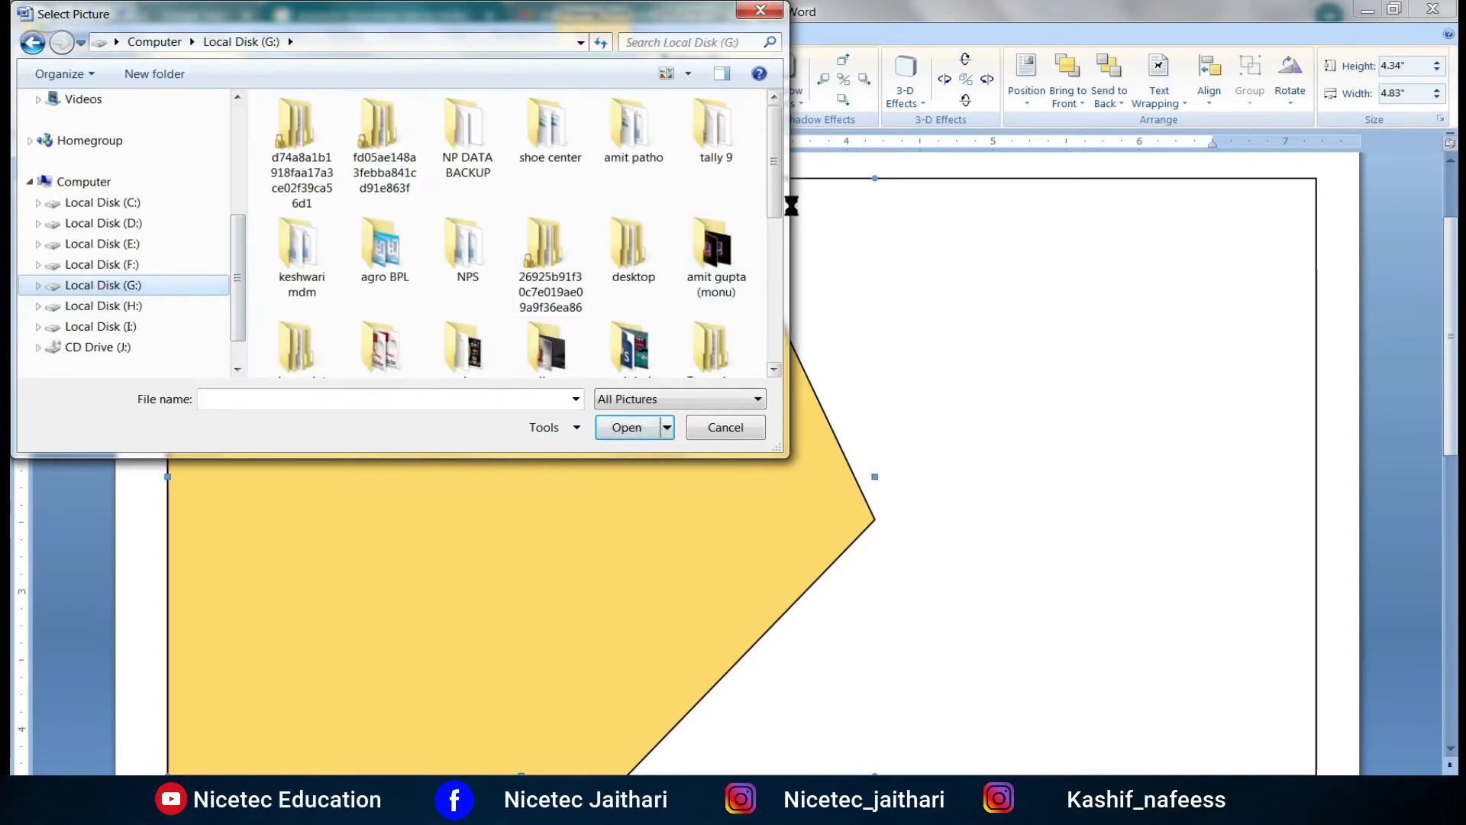
drag(776, 170, 771, 236)
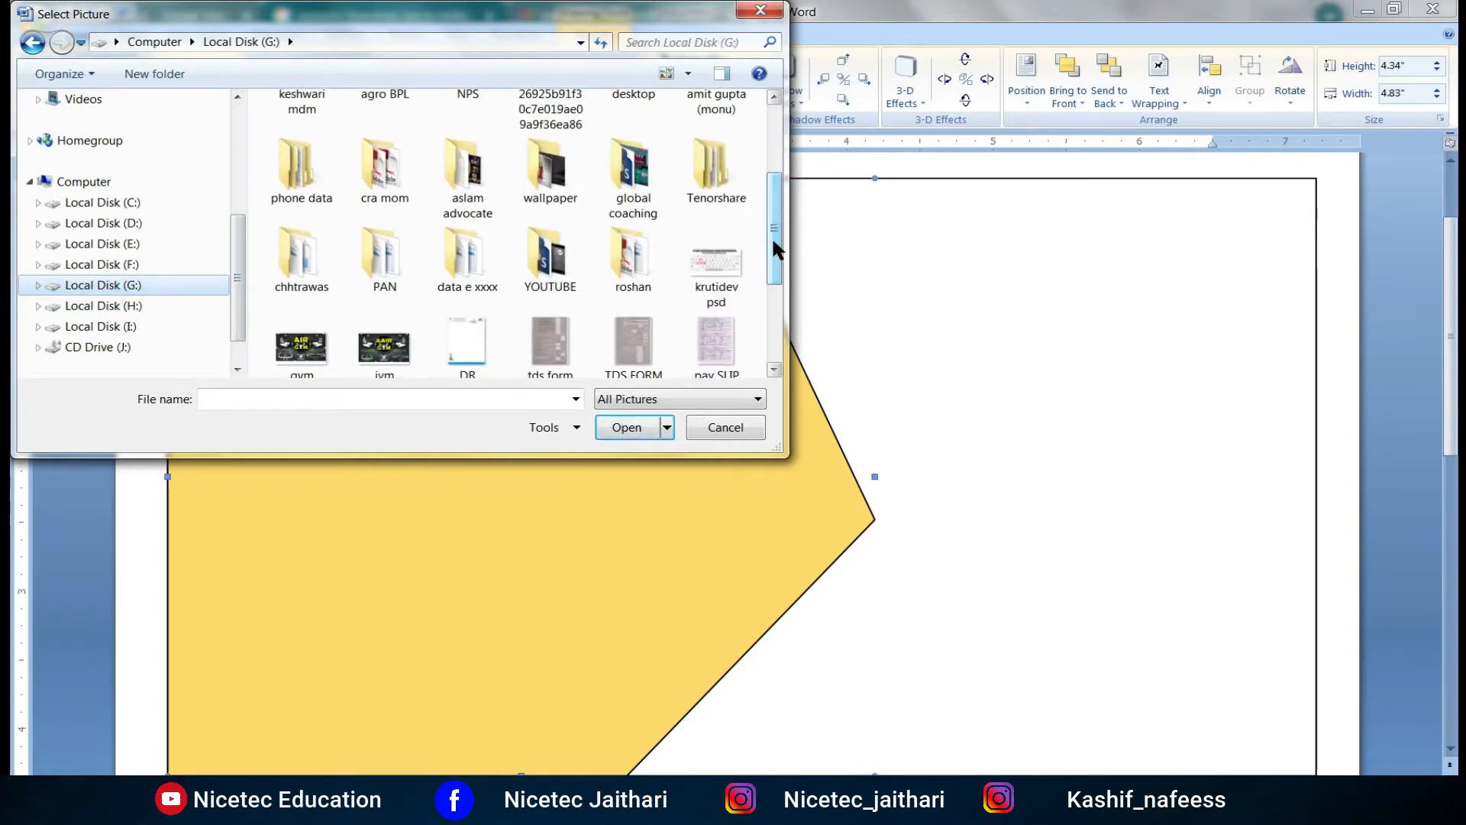
- Fill the polygon with the teal-and-black faceted picture from the backgrounds folder inside wallpaper
scroll(393, 215, up, 4)
click(547, 221)
click(484, 284)
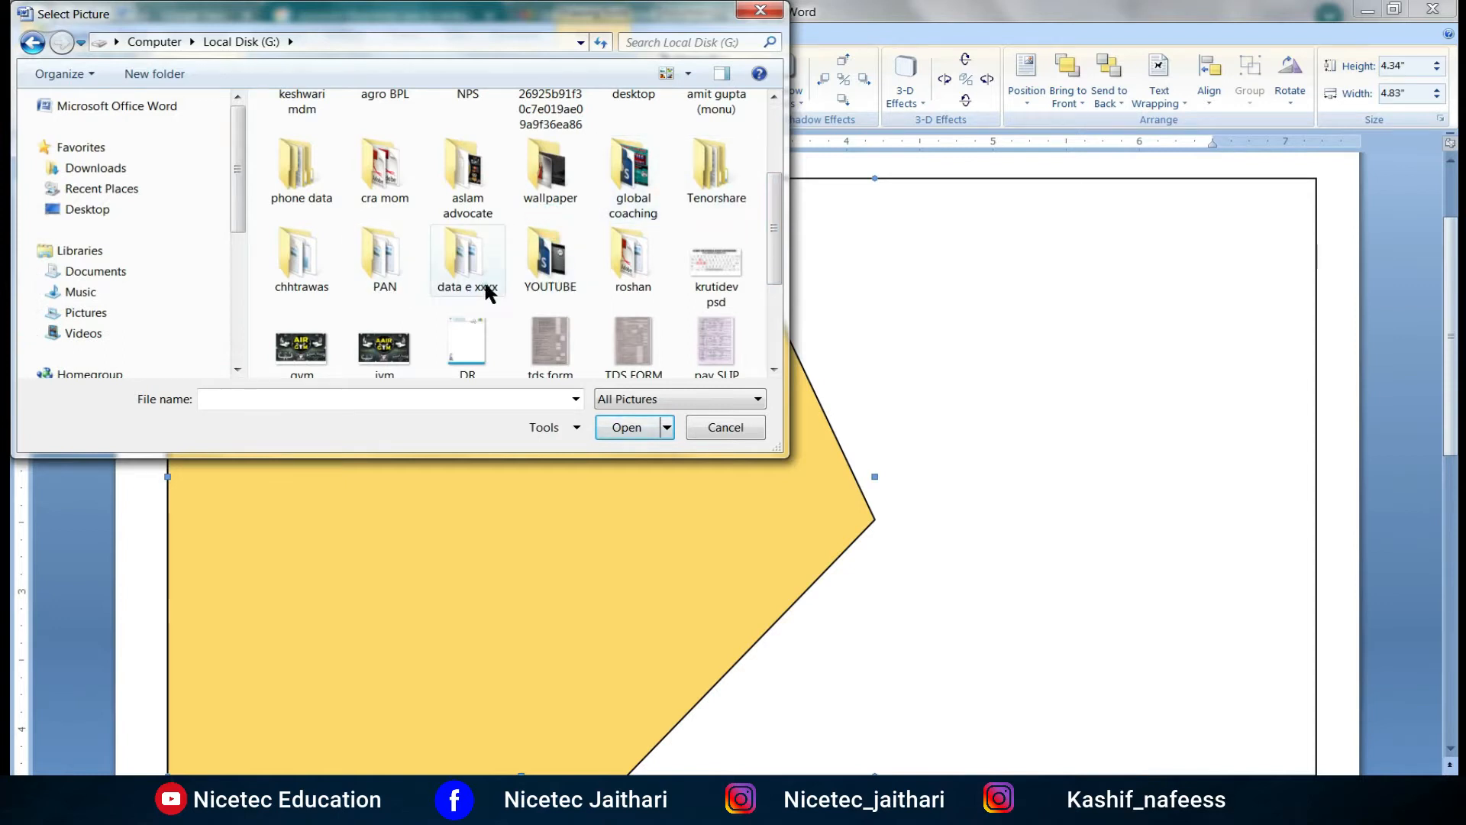
scroll(487, 292, down, 2)
scroll(483, 279, up, 3)
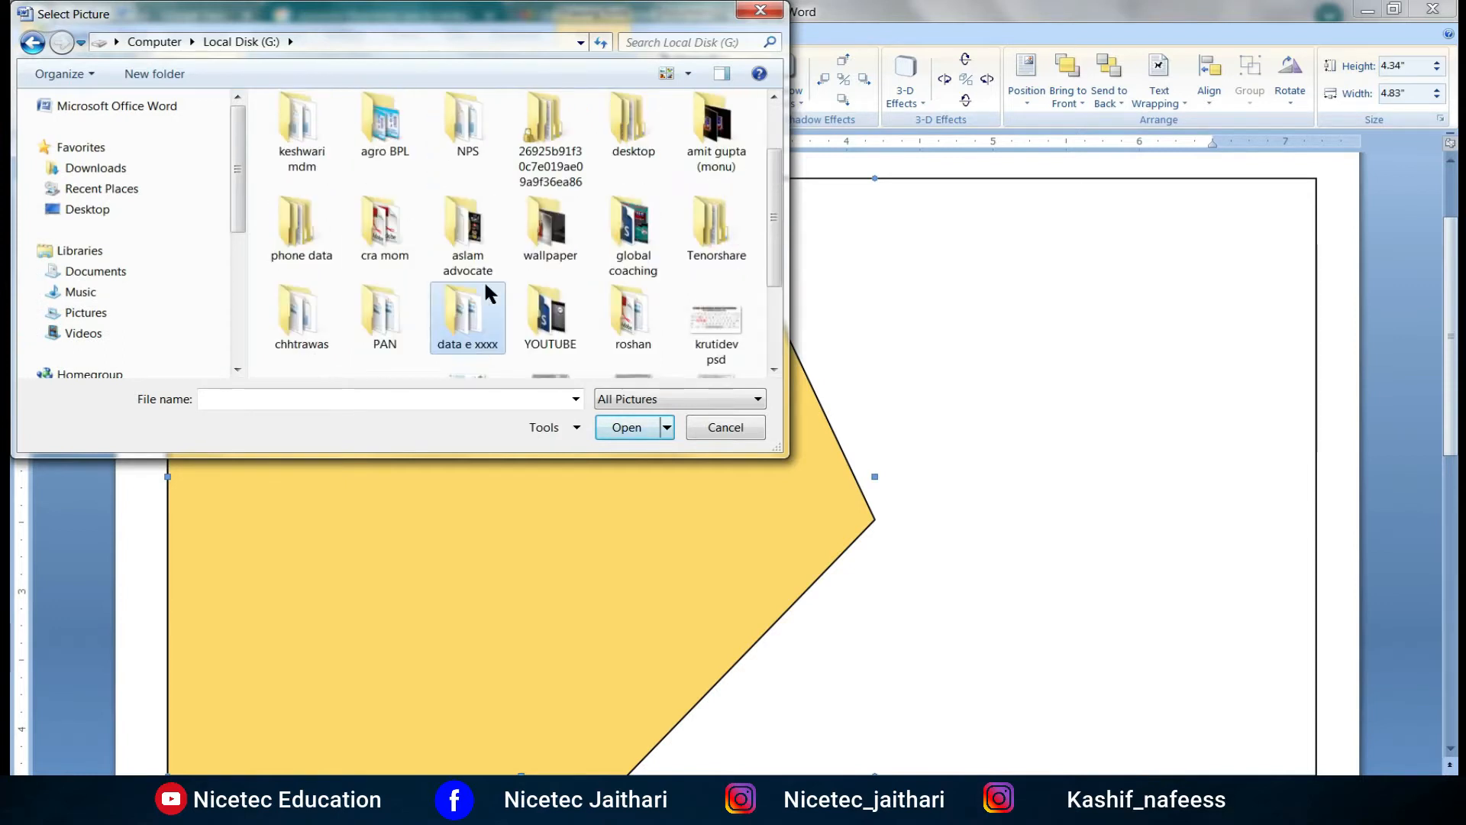
click(540, 228)
double_click(541, 227)
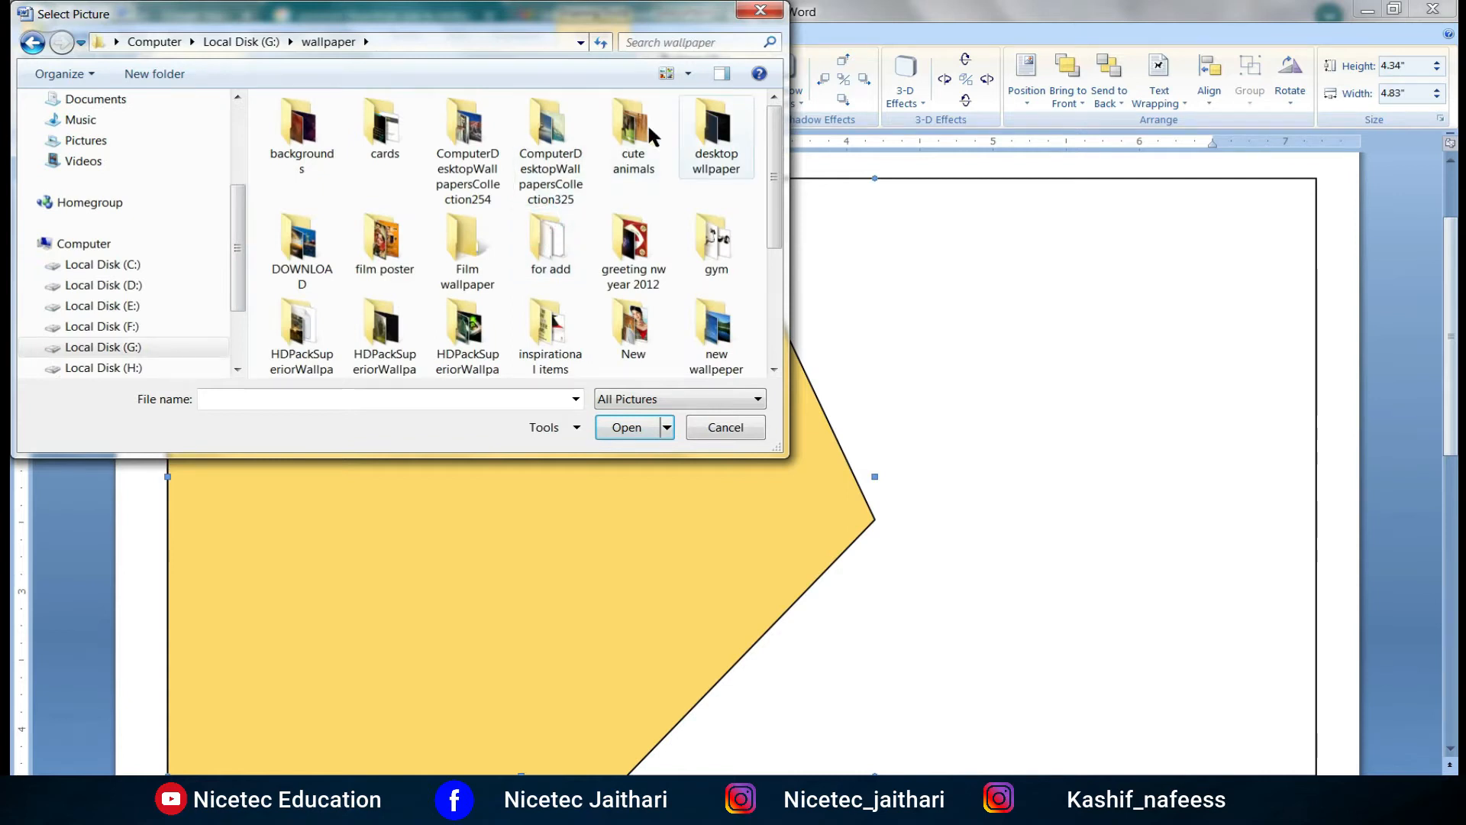
double_click(300, 137)
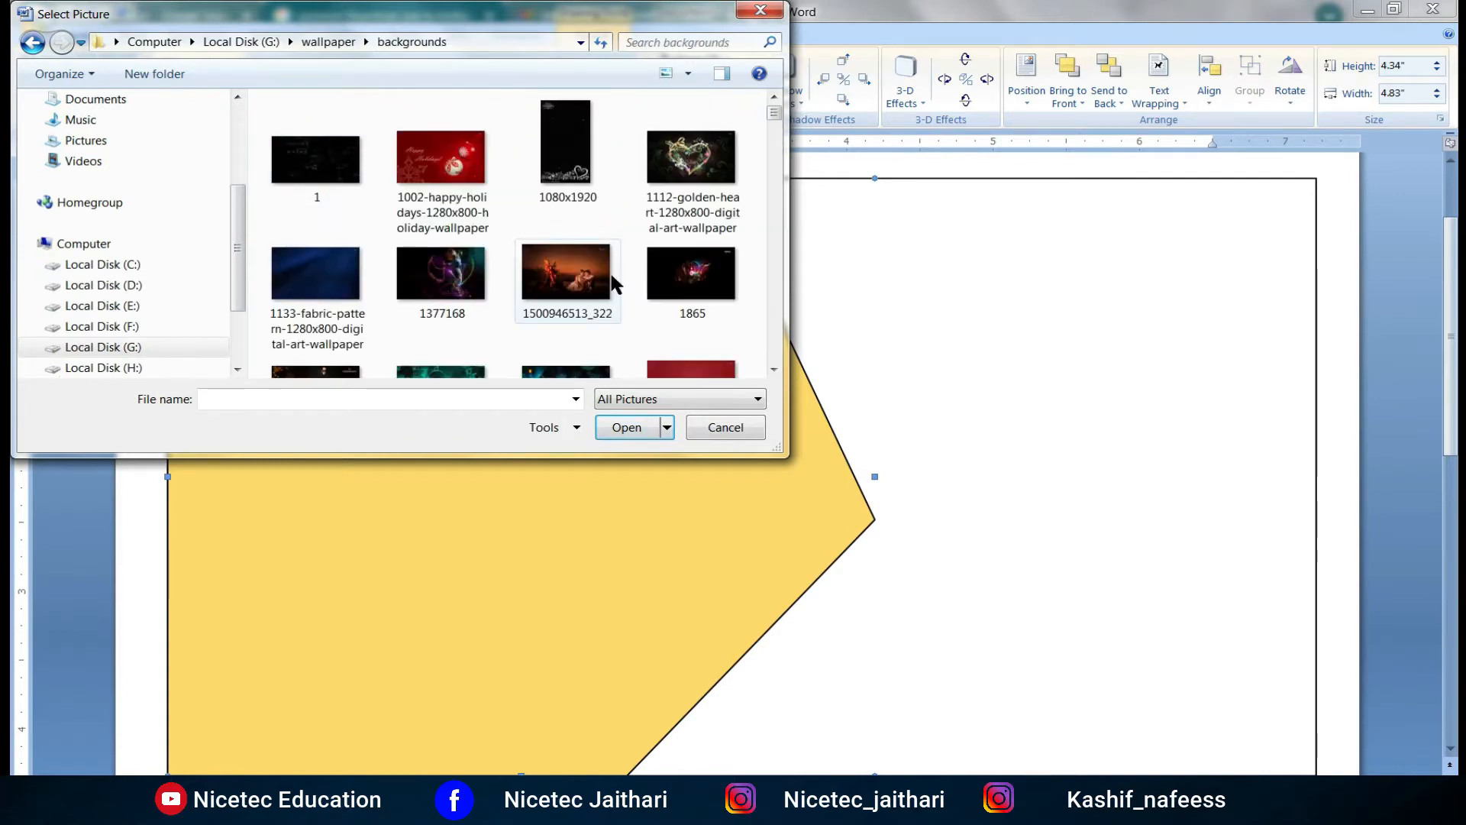
scroll(626, 282, down, 3)
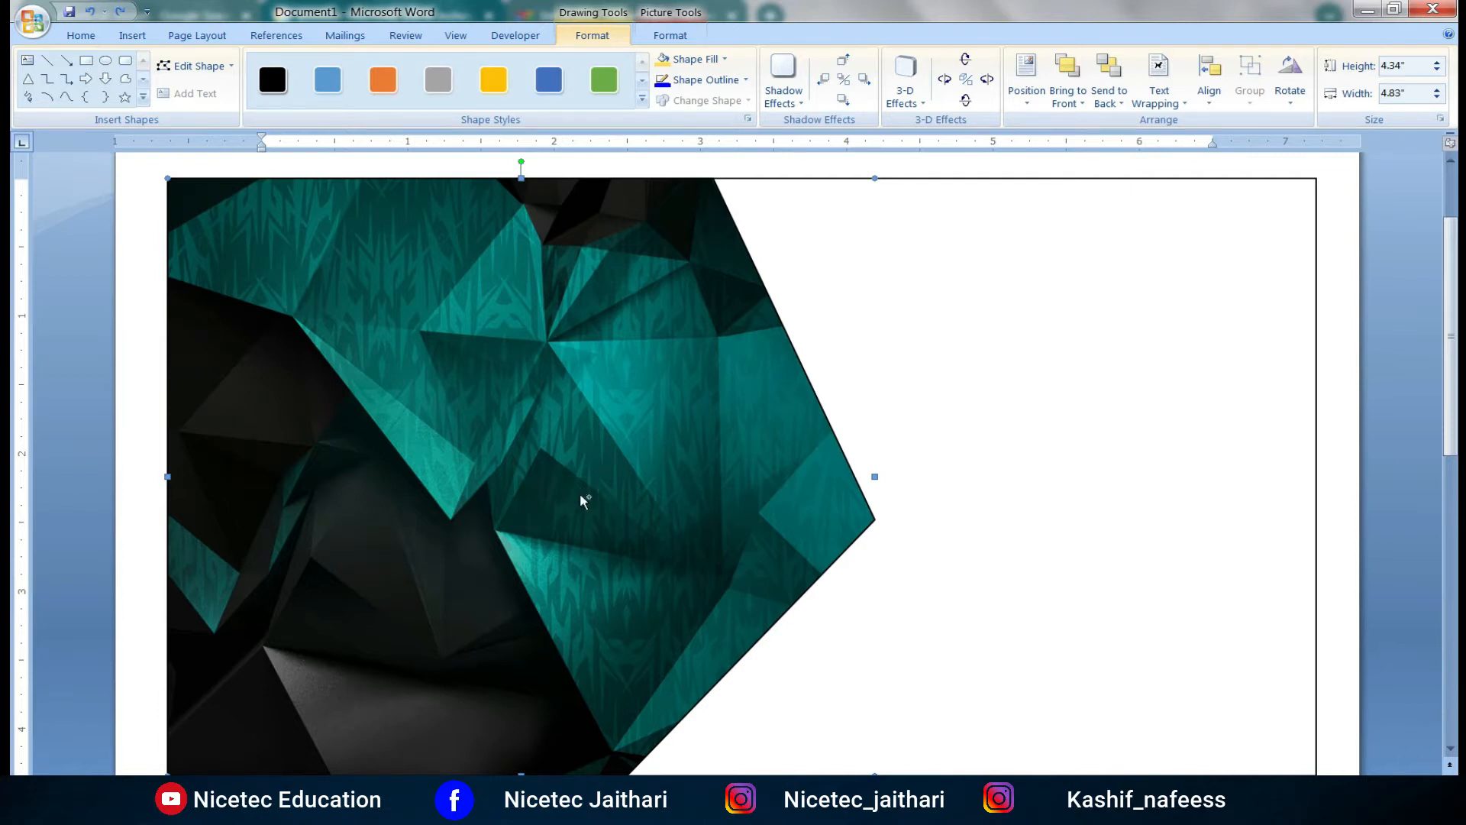
- Duplicate the picture-filled polygon and align the copy exactly over the original
drag(579, 493, 605, 516)
drag(668, 454, 644, 432)
- Fill the polygon copy with a solid purple from the standard colour palette of the additional fill colours
click(694, 59)
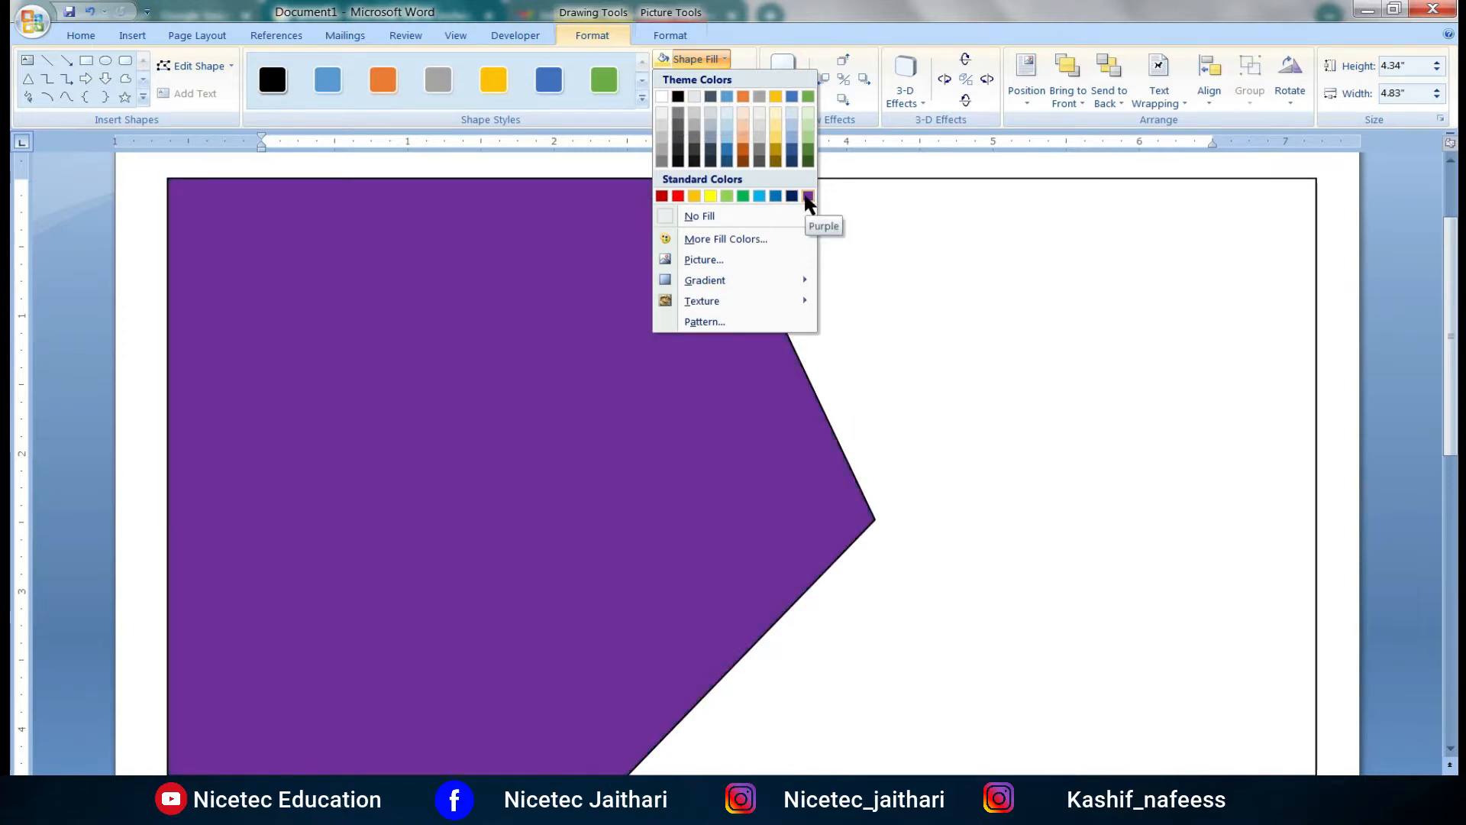
click(716, 239)
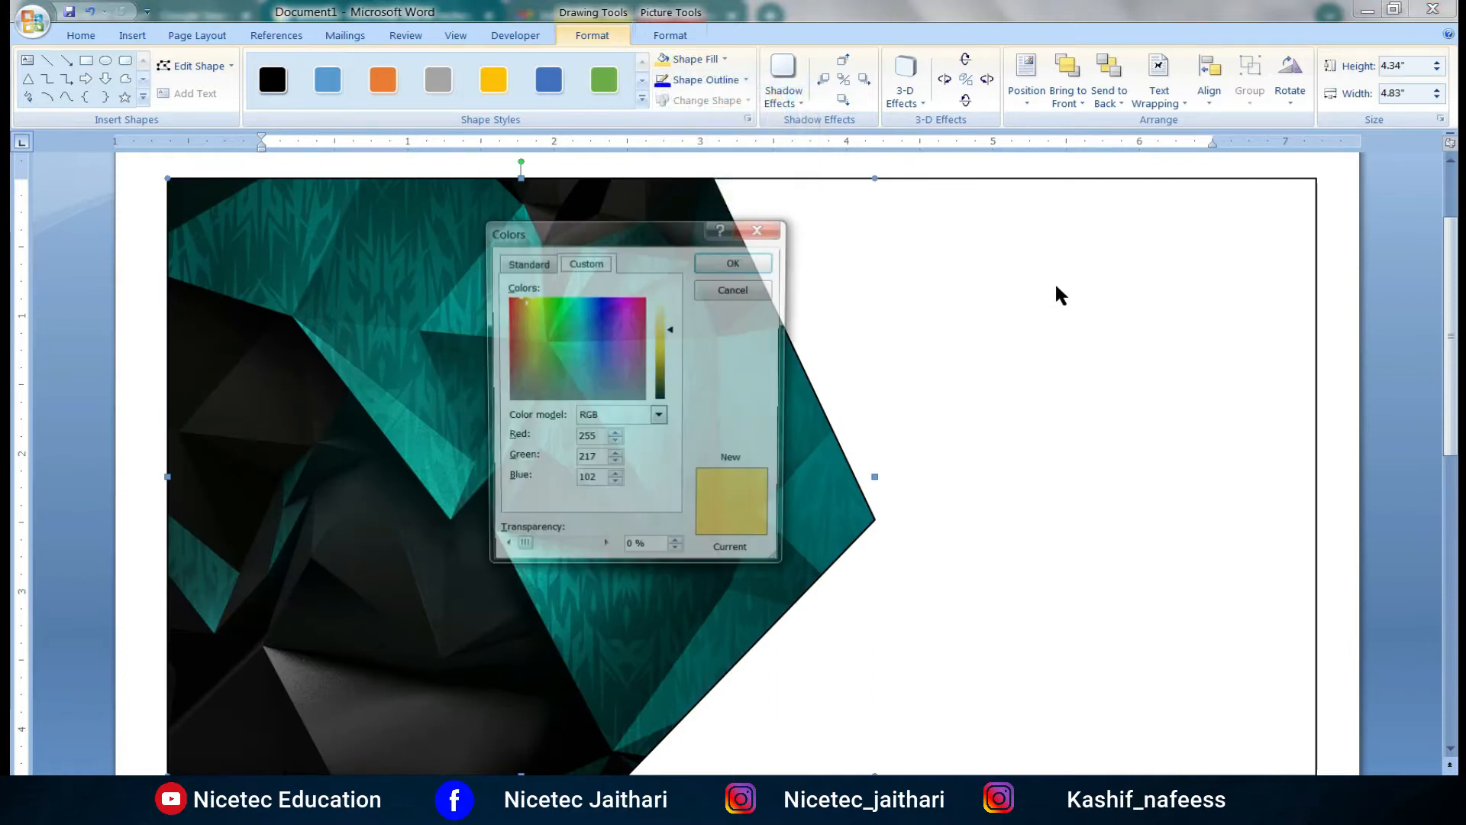
drag(654, 233, 1082, 185)
click(962, 216)
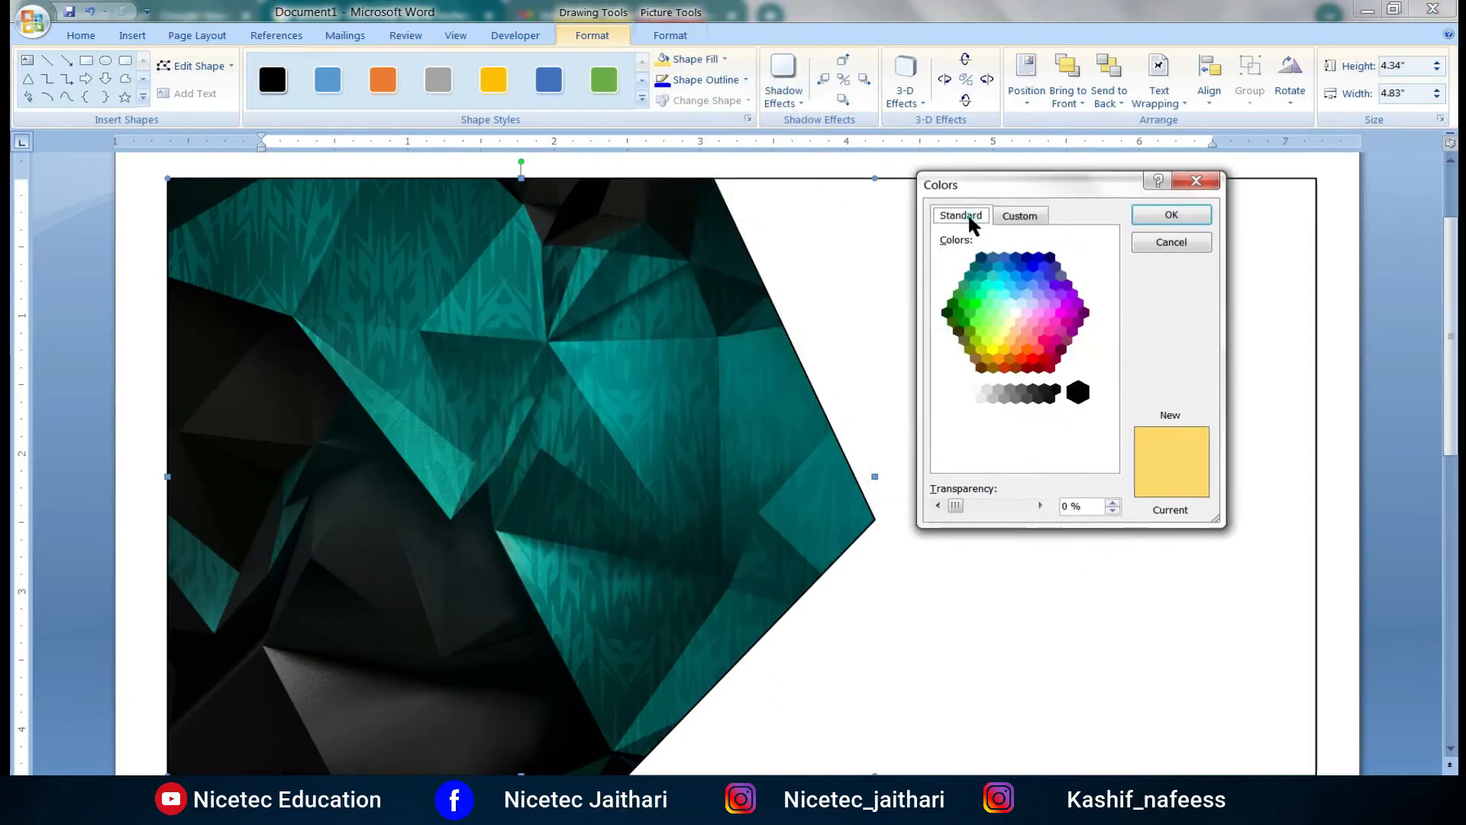
click(1067, 286)
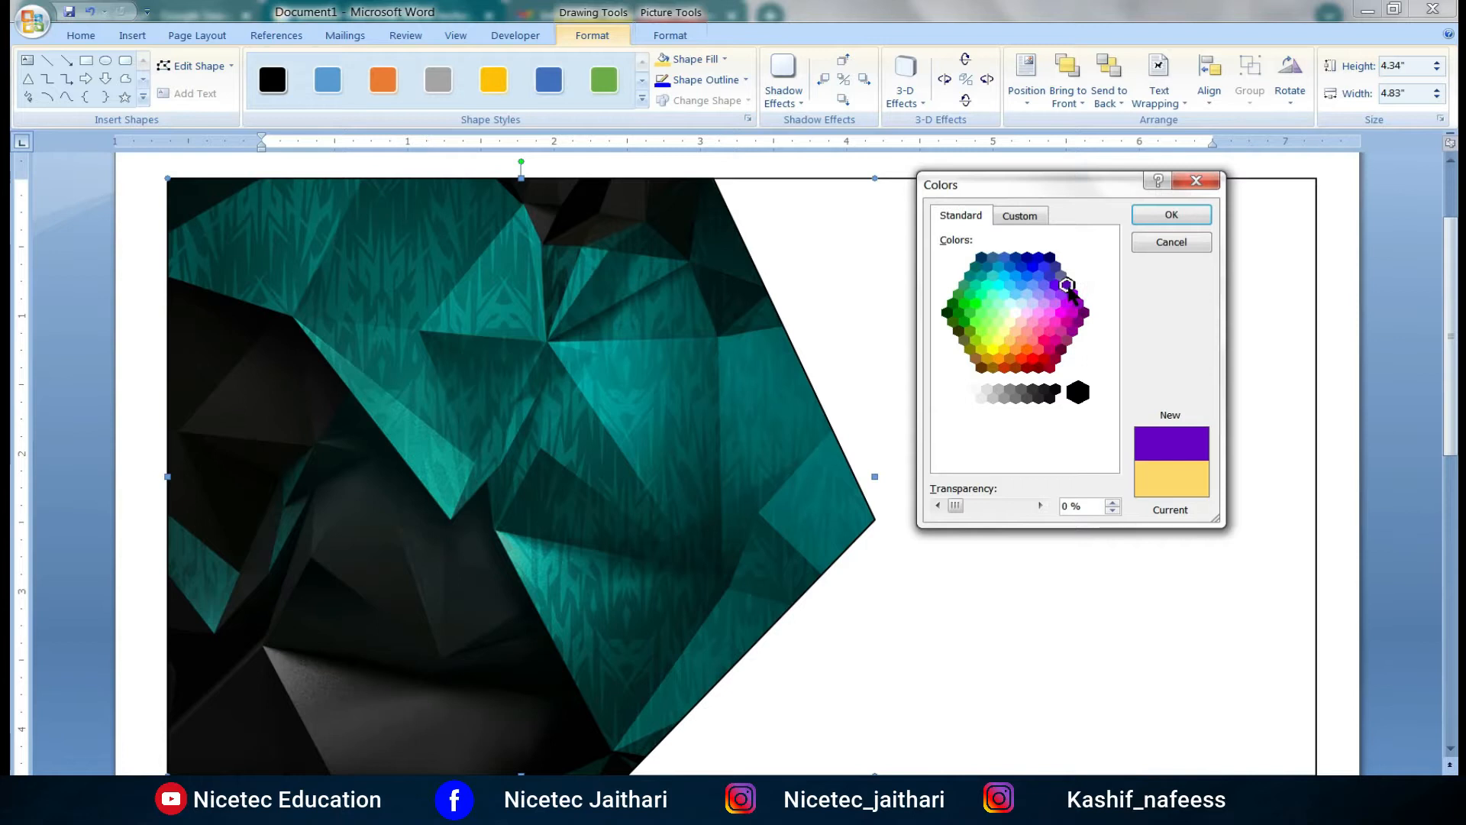
click(1168, 215)
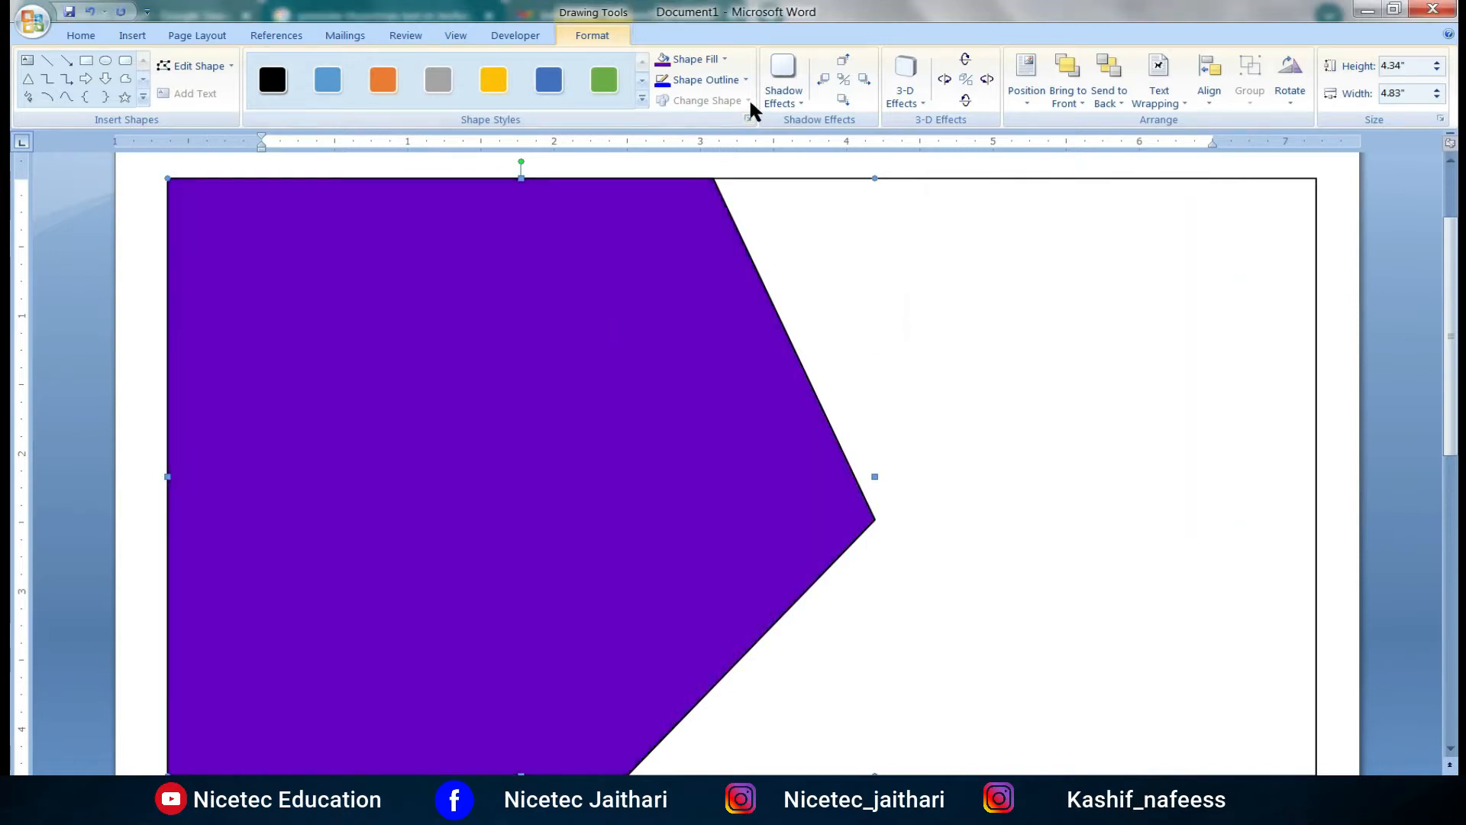
- Make the purple overlay's fill slightly transparent
right_click(651, 481)
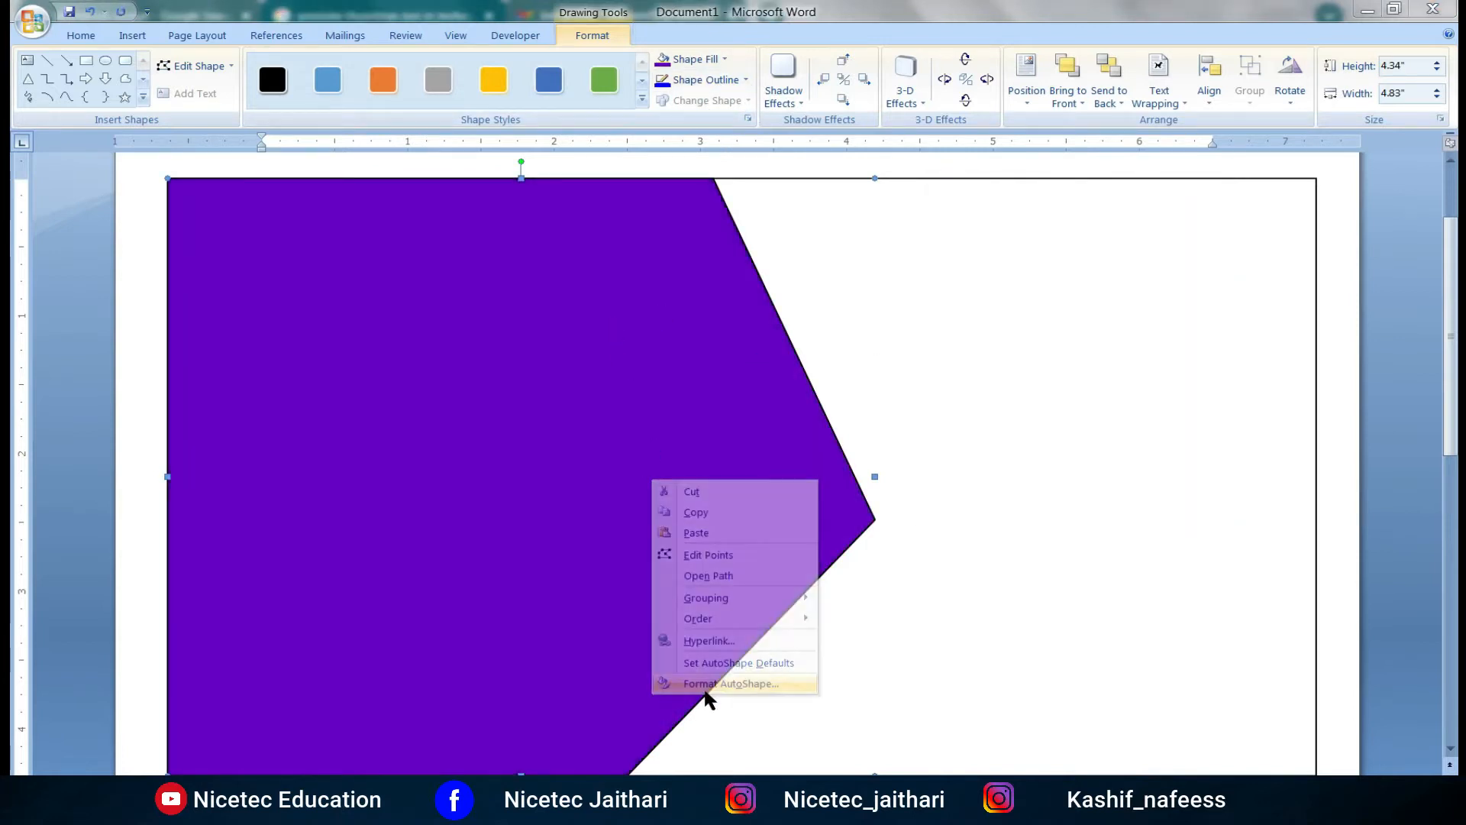
click(707, 684)
drag(486, 202, 501, 203)
click(682, 499)
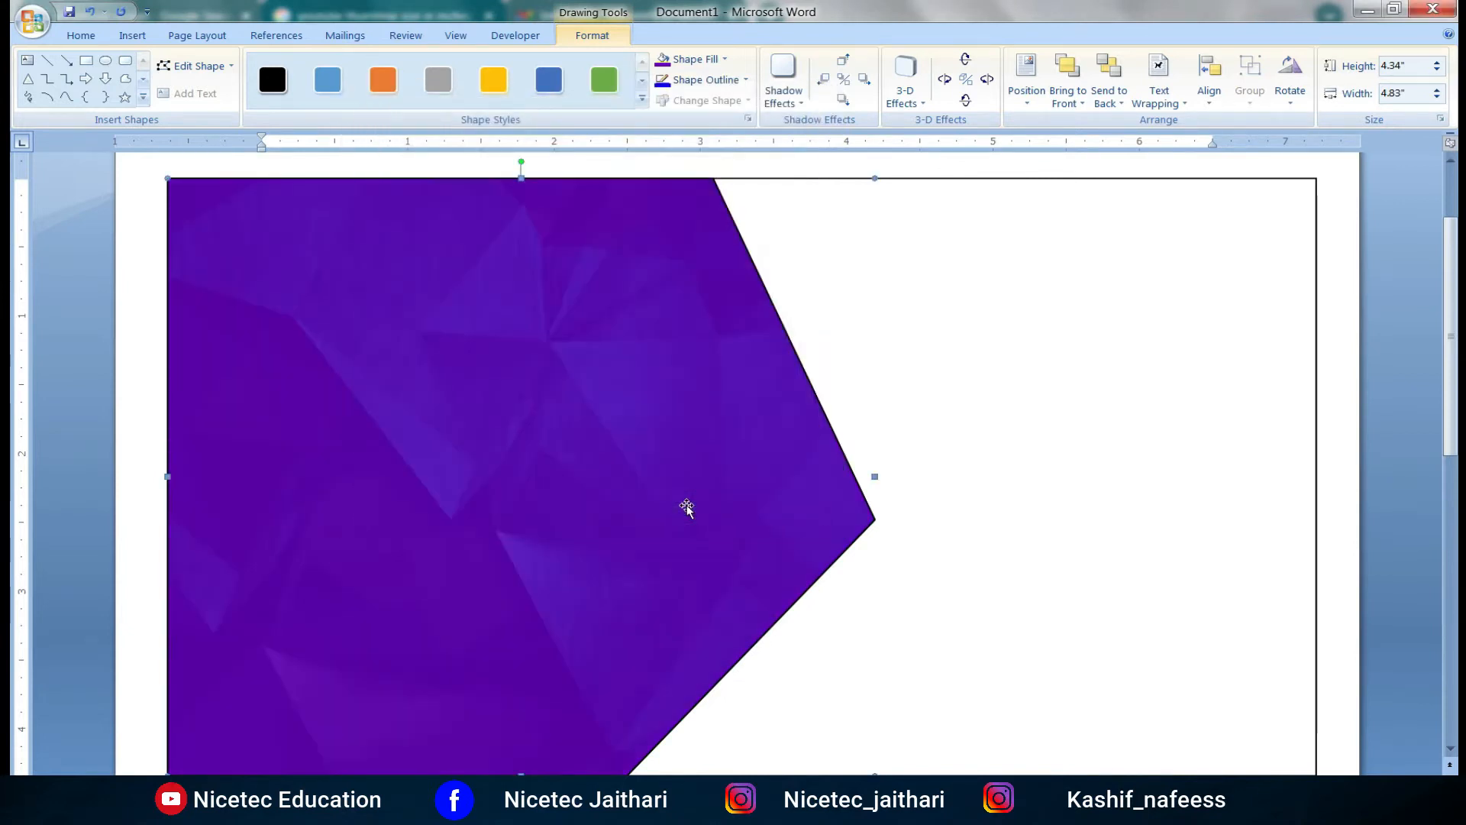
- Recolour the polygon overlay with a near-black theme shade and set its fill transparency to 23 %
click(687, 60)
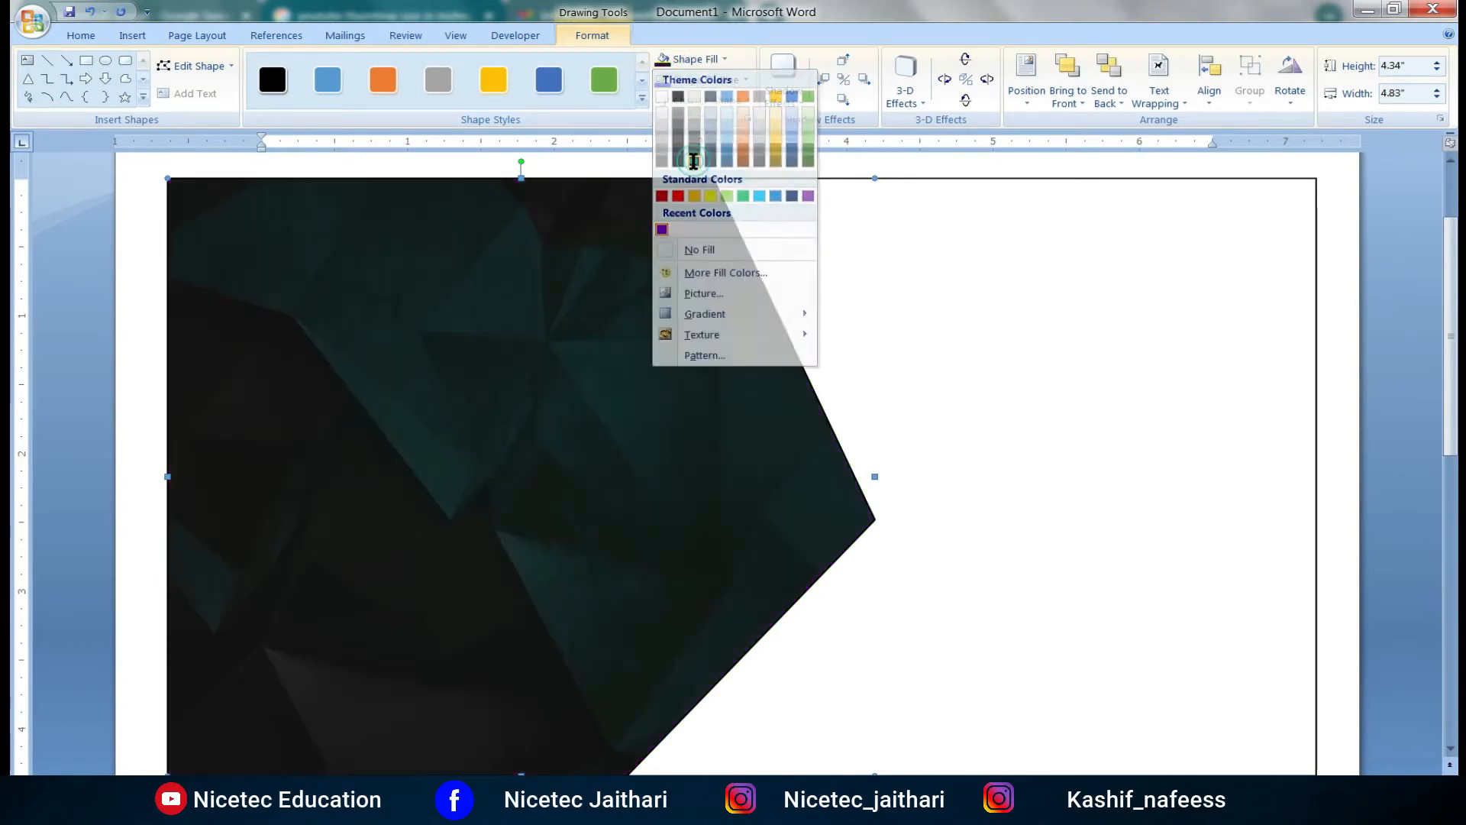
click(695, 163)
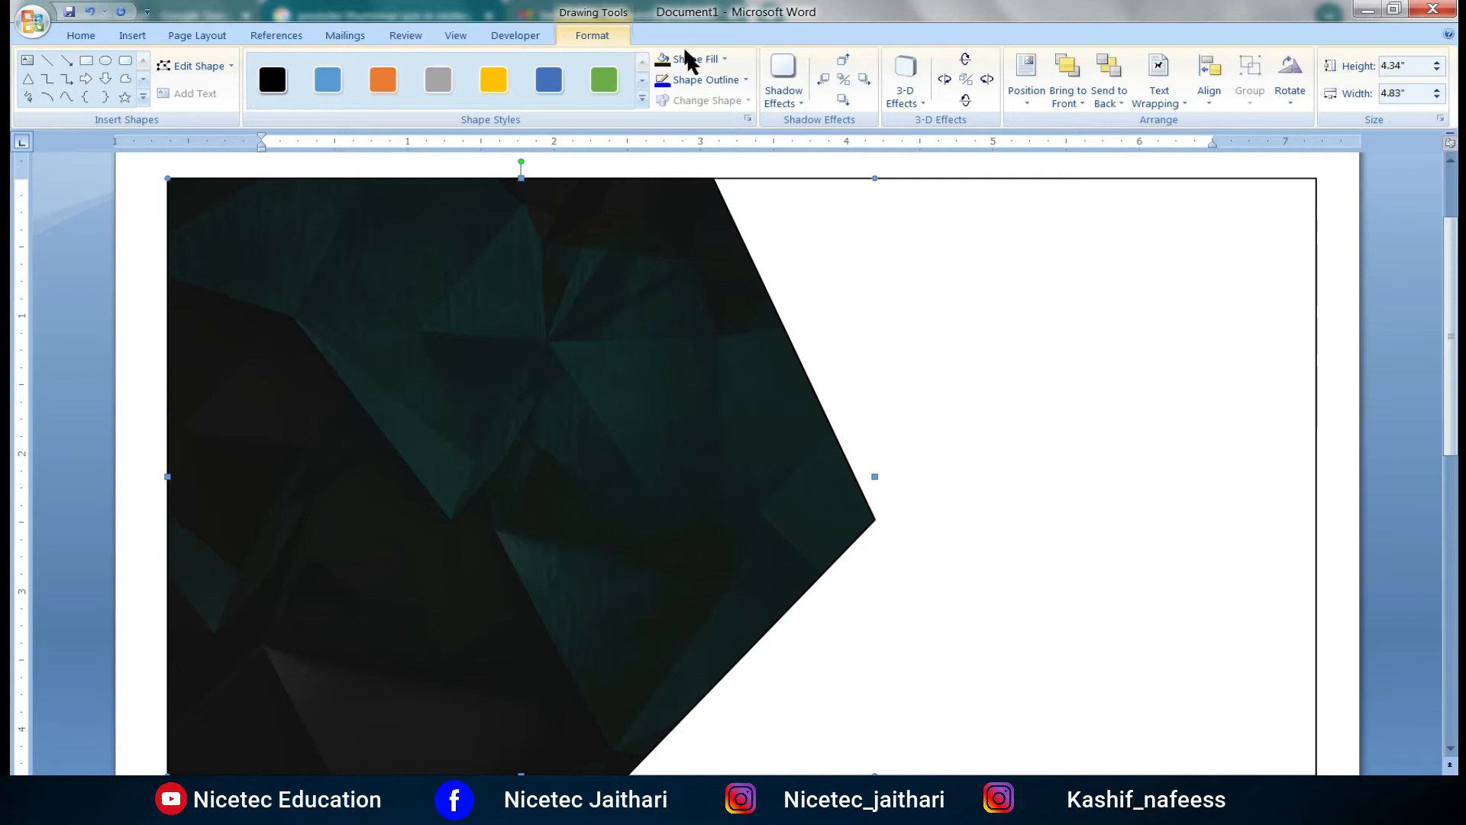
right_click(679, 414)
mouse_move(752, 560)
mouse_move(754, 533)
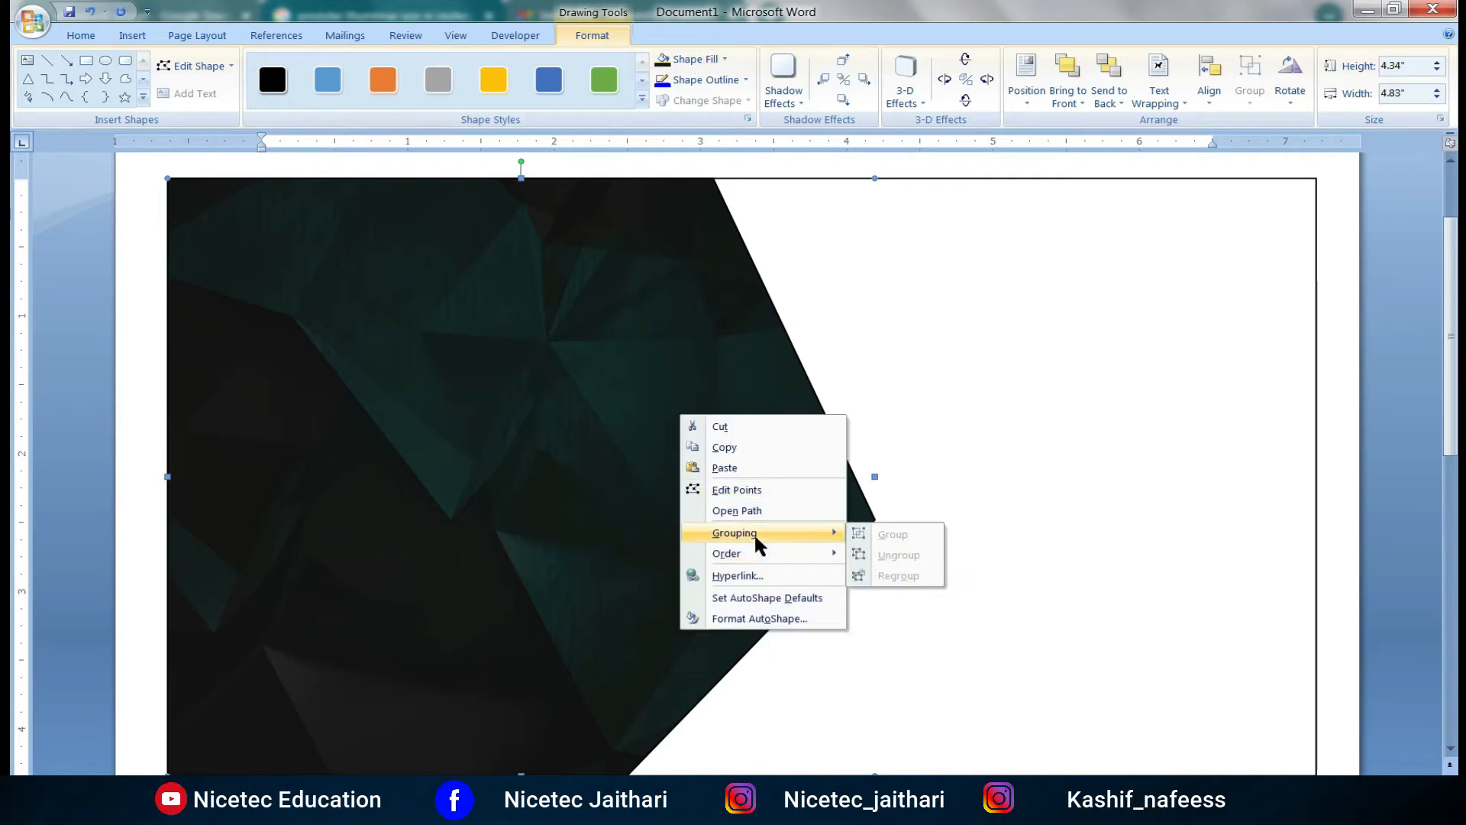
click(759, 618)
drag(500, 202, 508, 202)
click(707, 498)
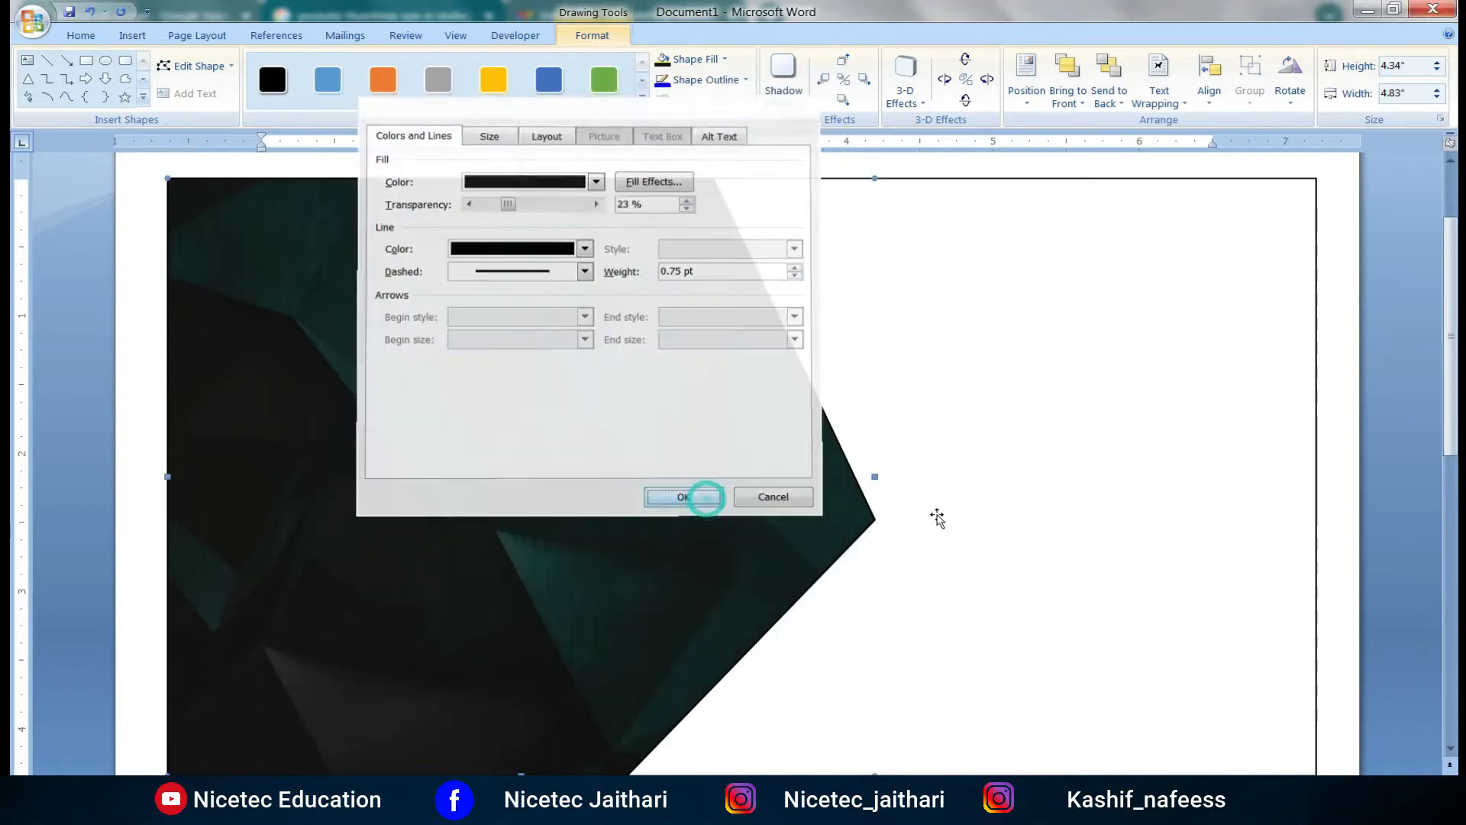
click(999, 447)
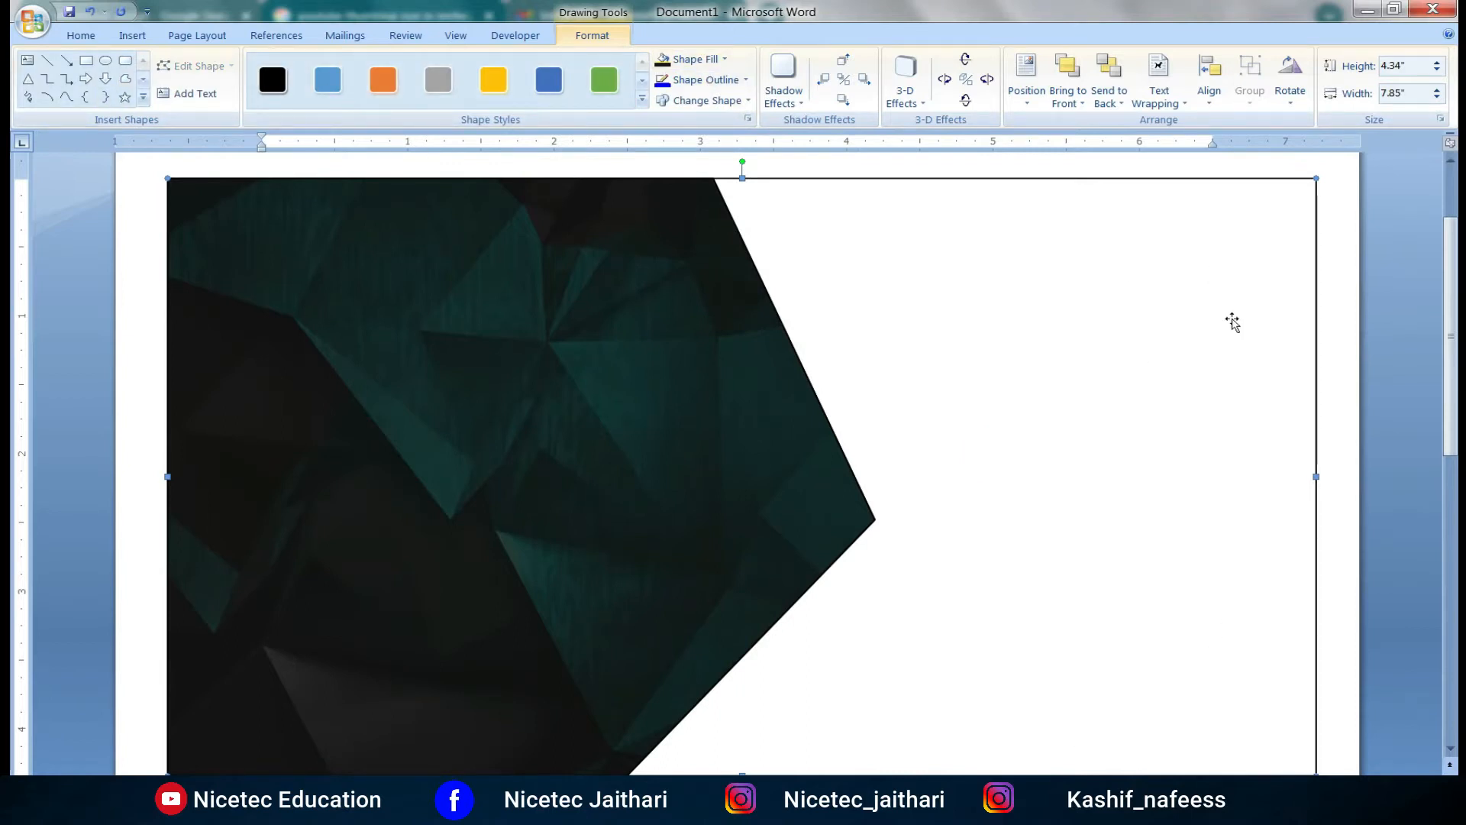
click(143, 96)
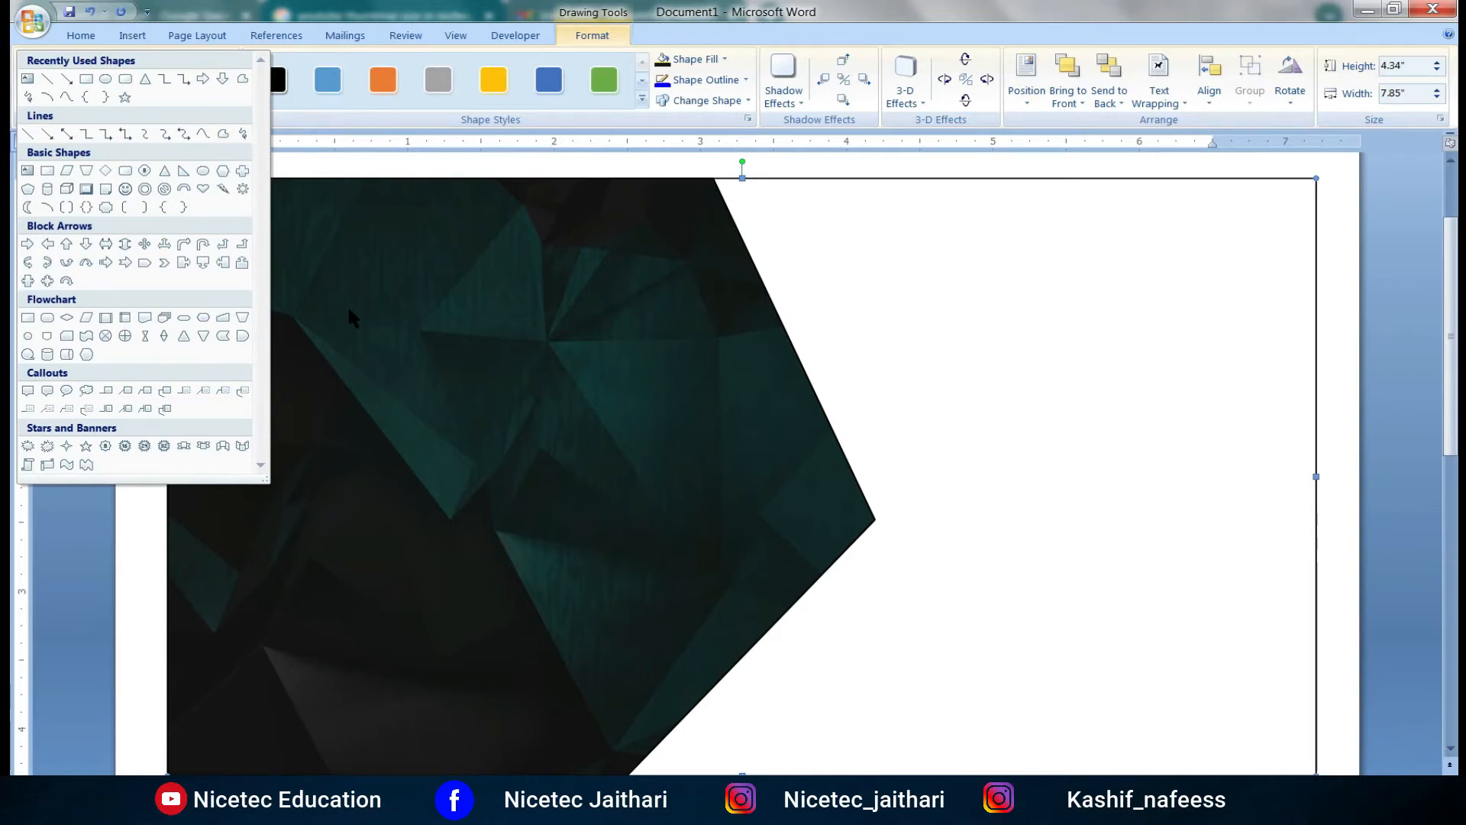
click(969, 341)
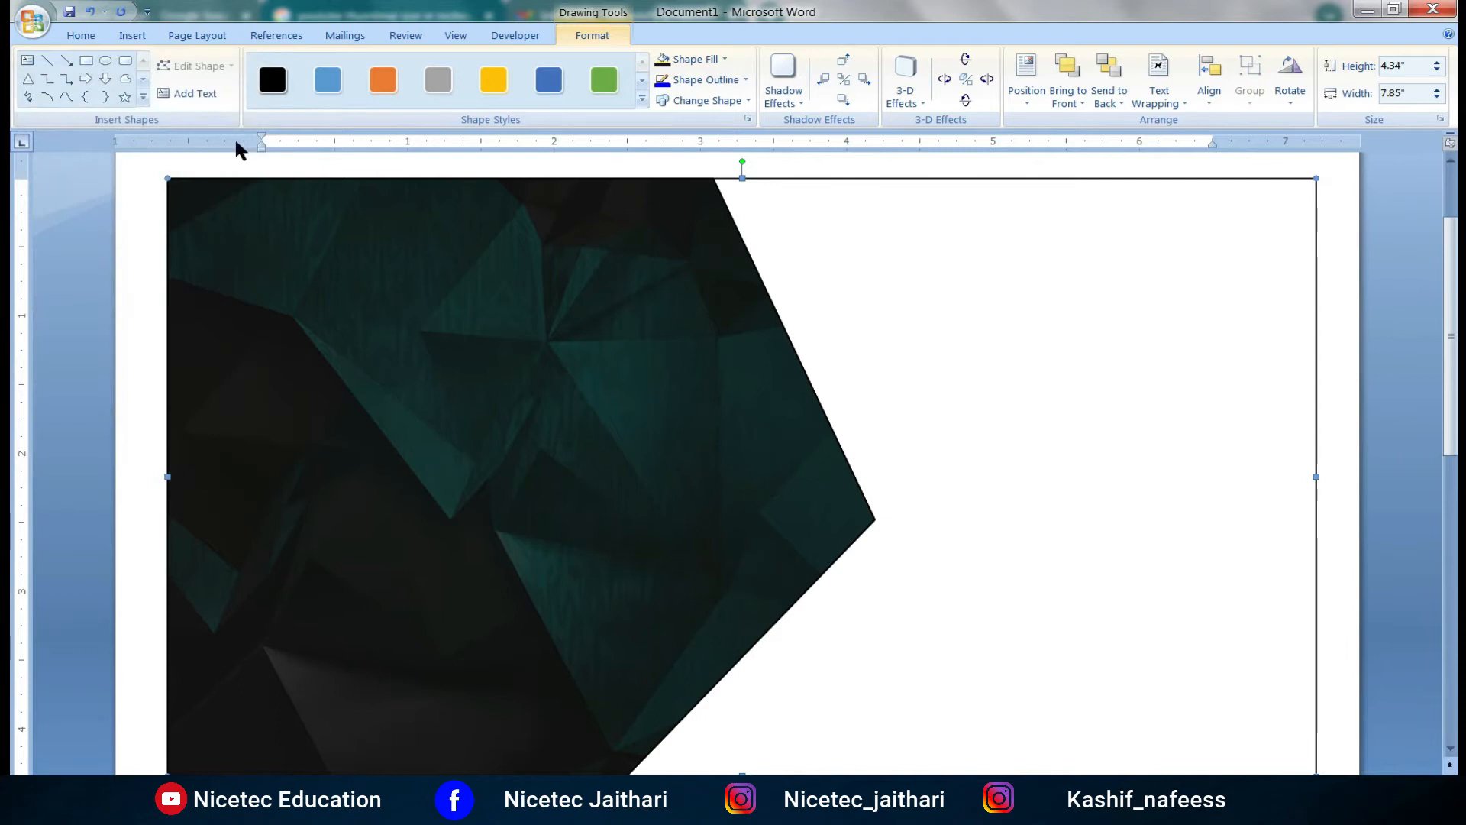
- Draw a closed freeform about 4.34" high and 2.27" wide along the polygon's slanted edges, with its outer point extending into the white area
click(139, 95)
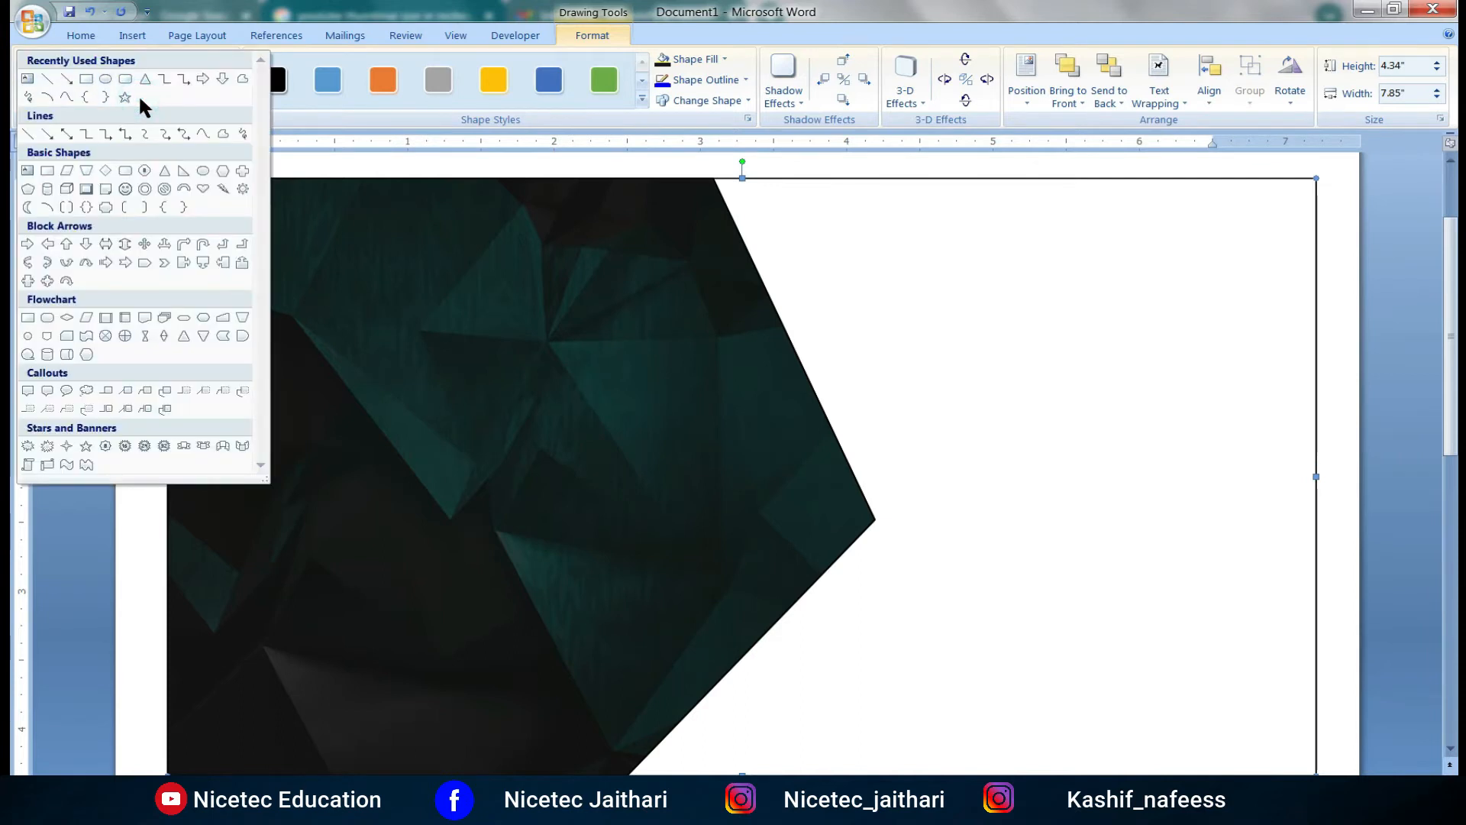
click(243, 78)
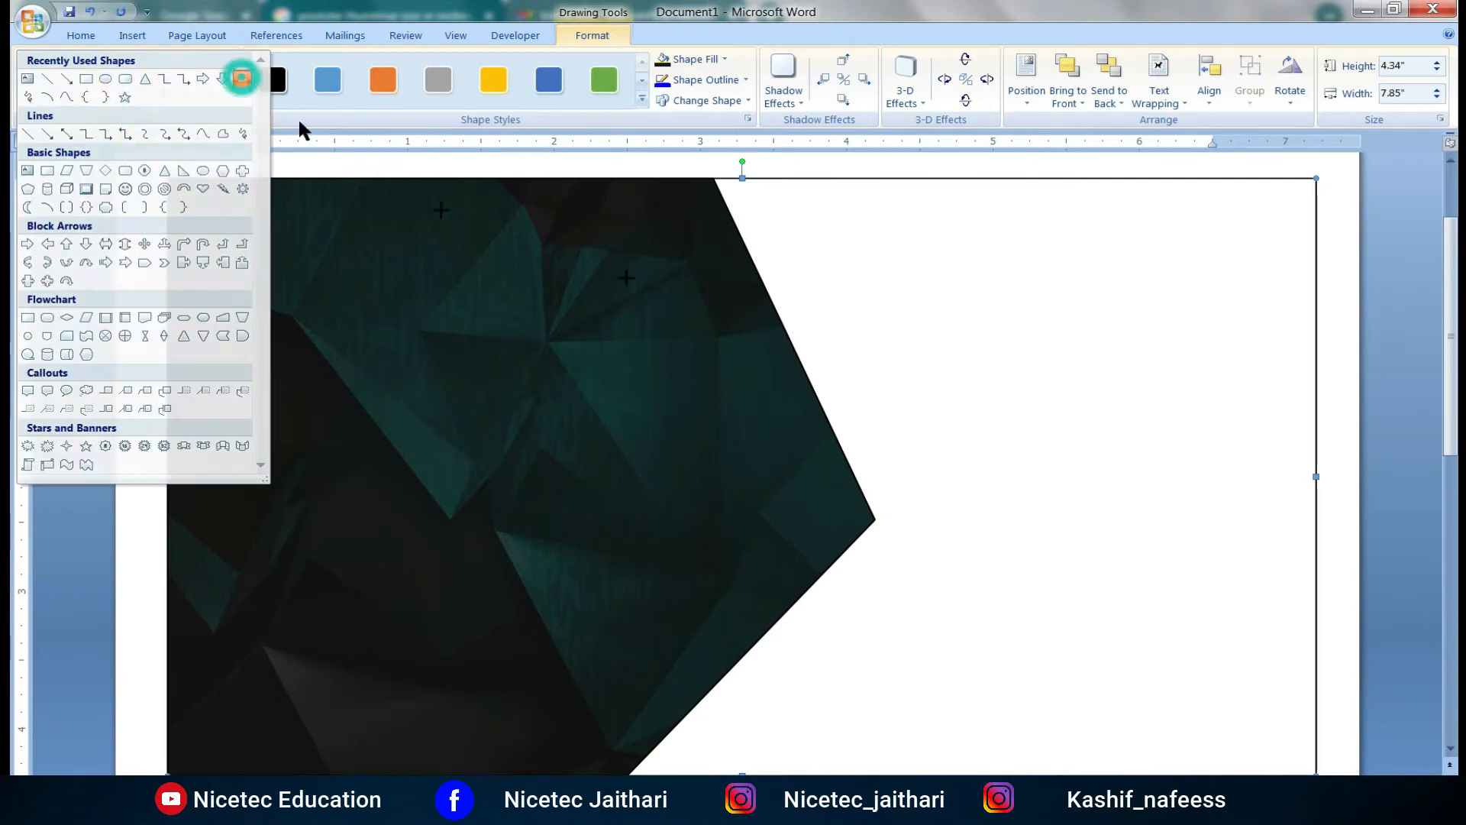
click(714, 178)
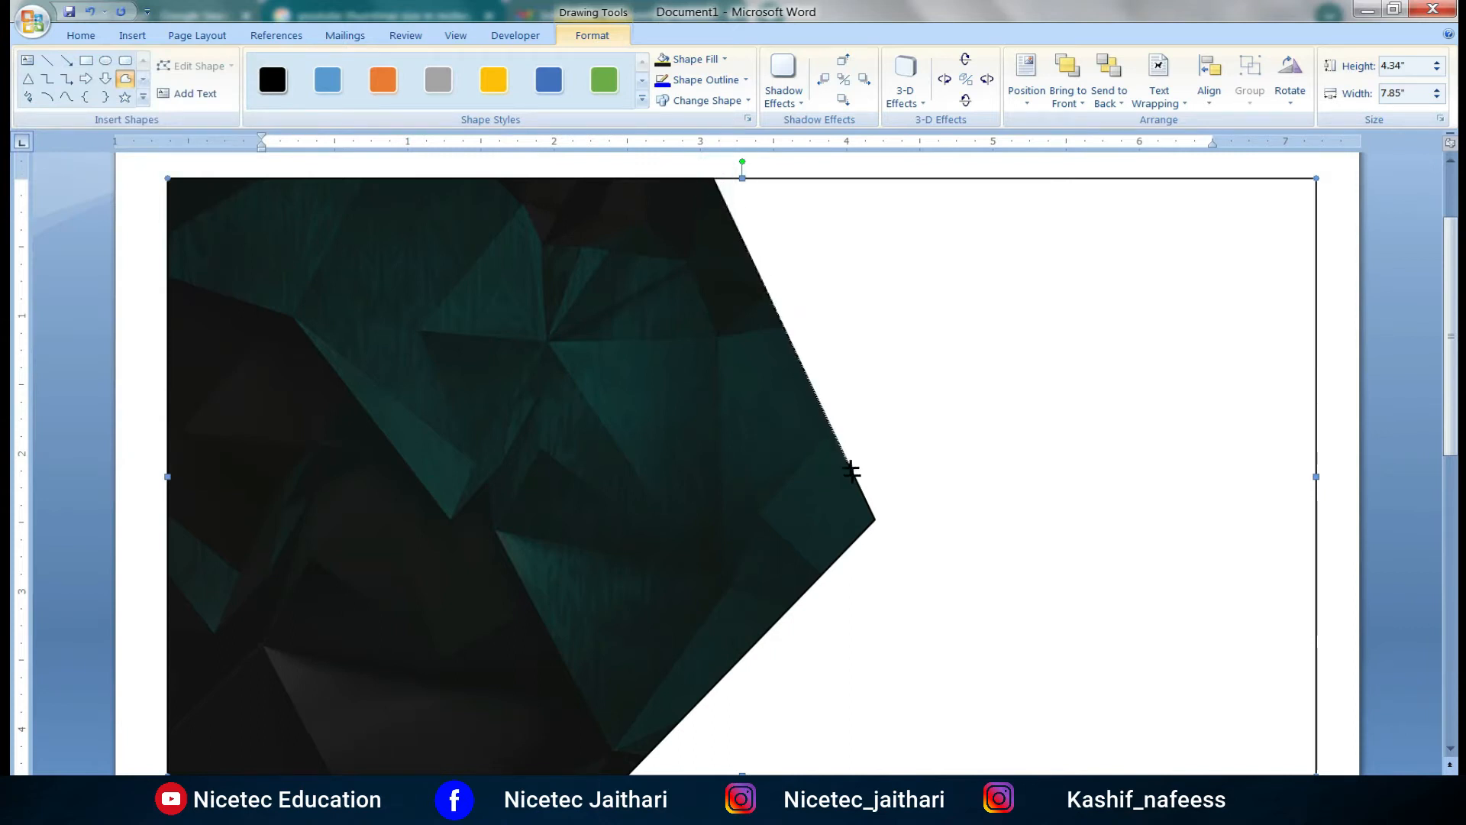
click(873, 518)
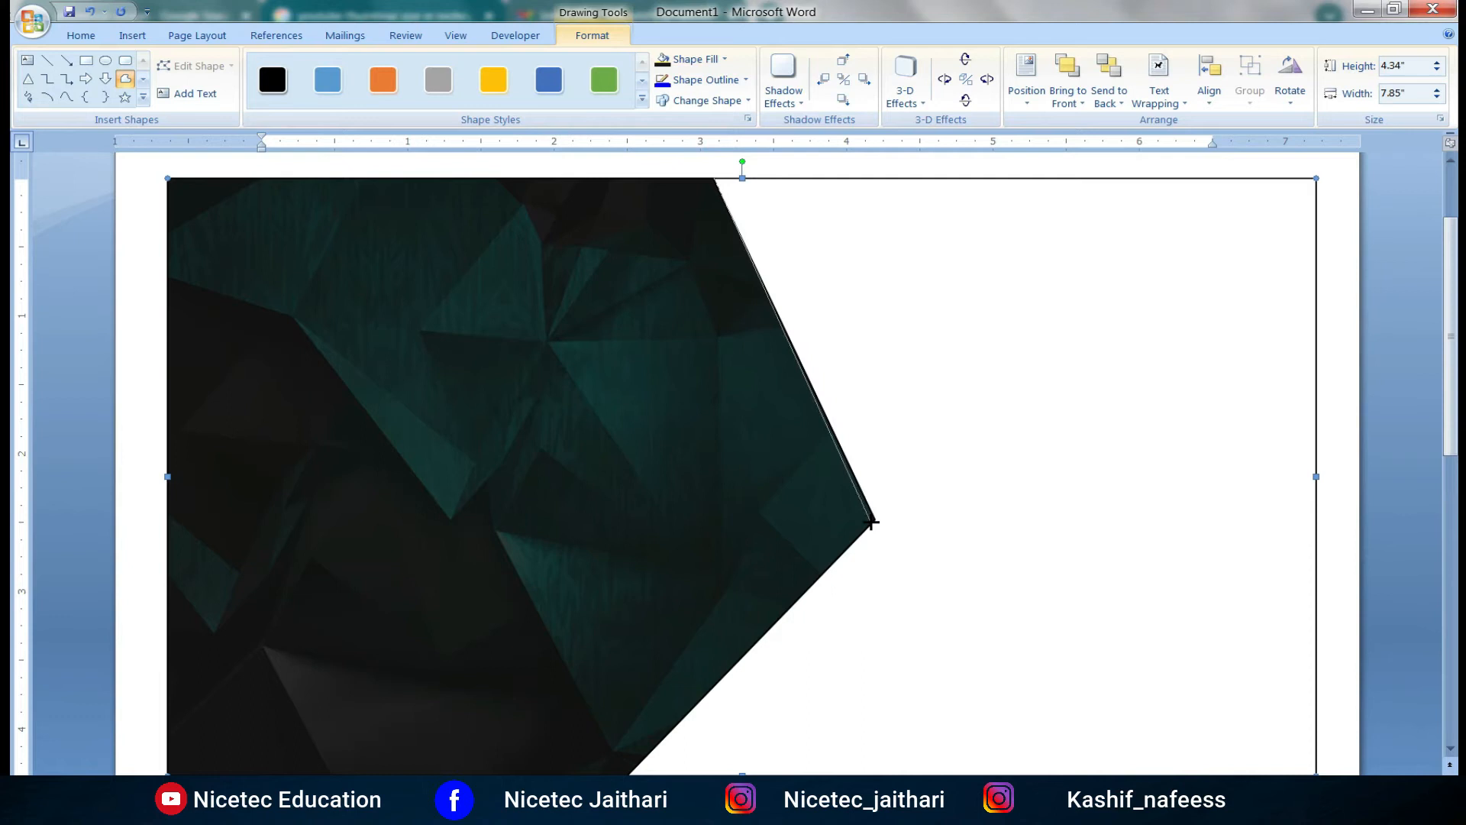
click(872, 520)
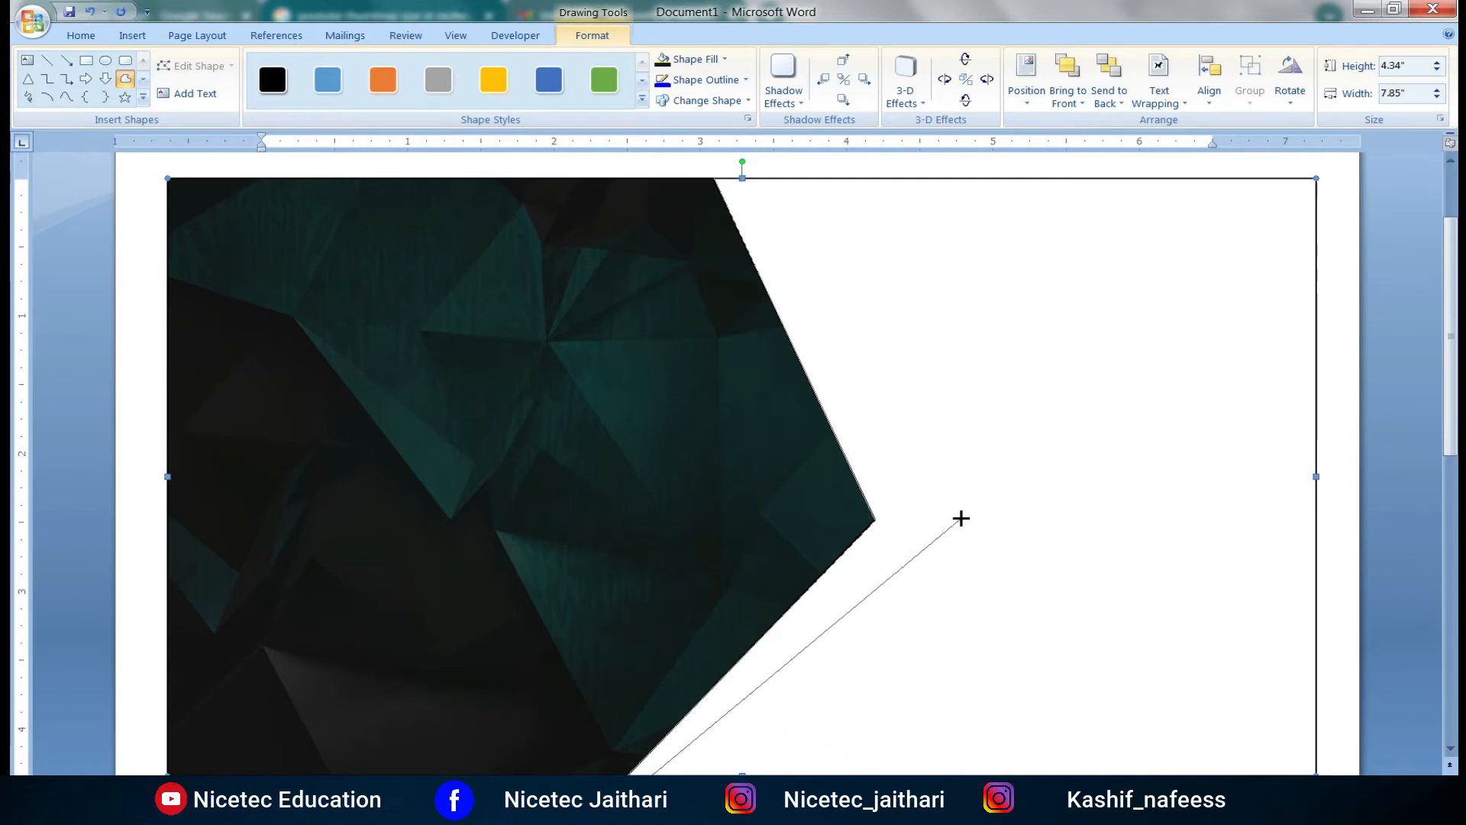
click(959, 521)
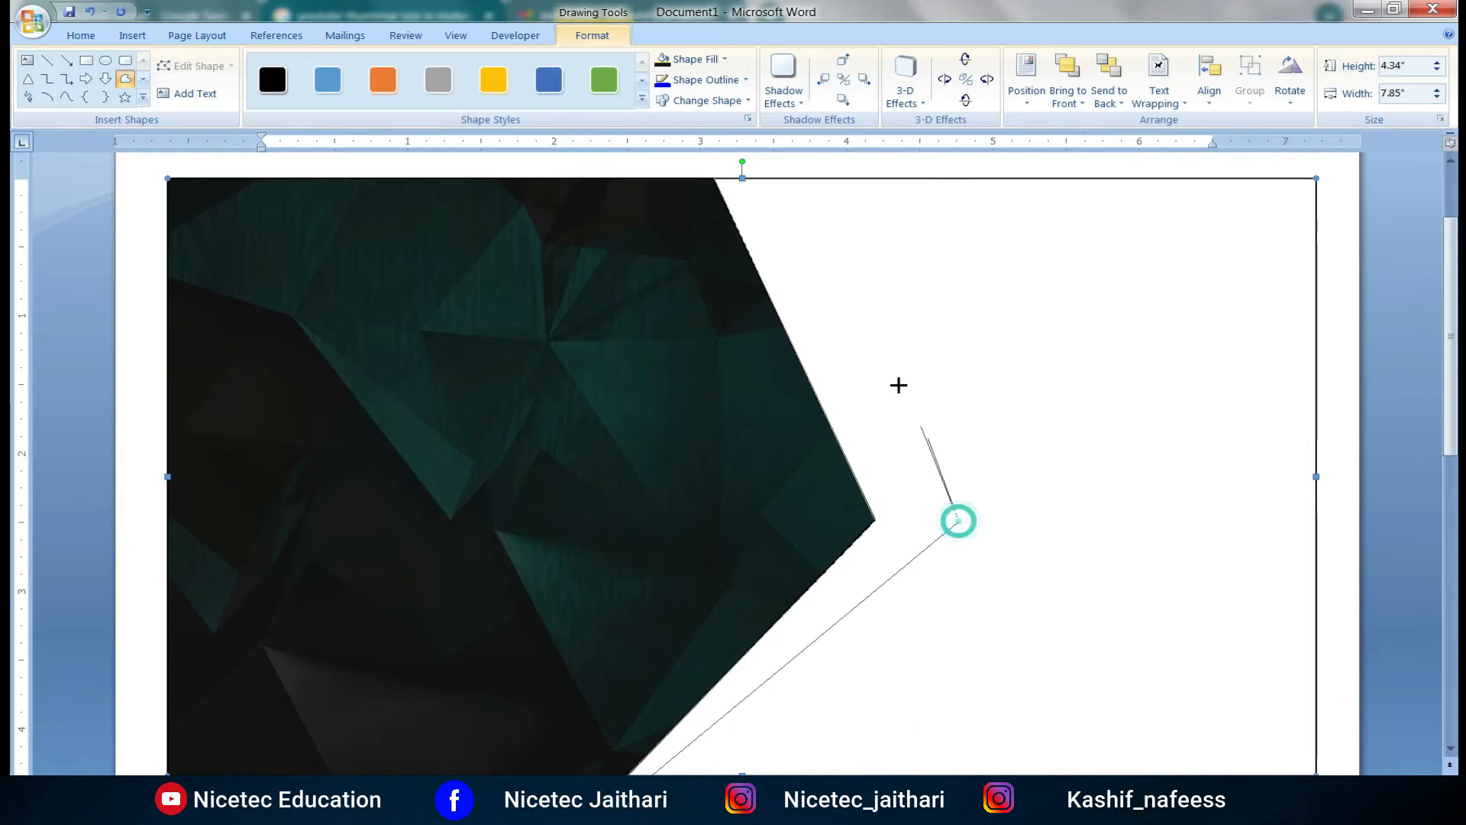
click(719, 178)
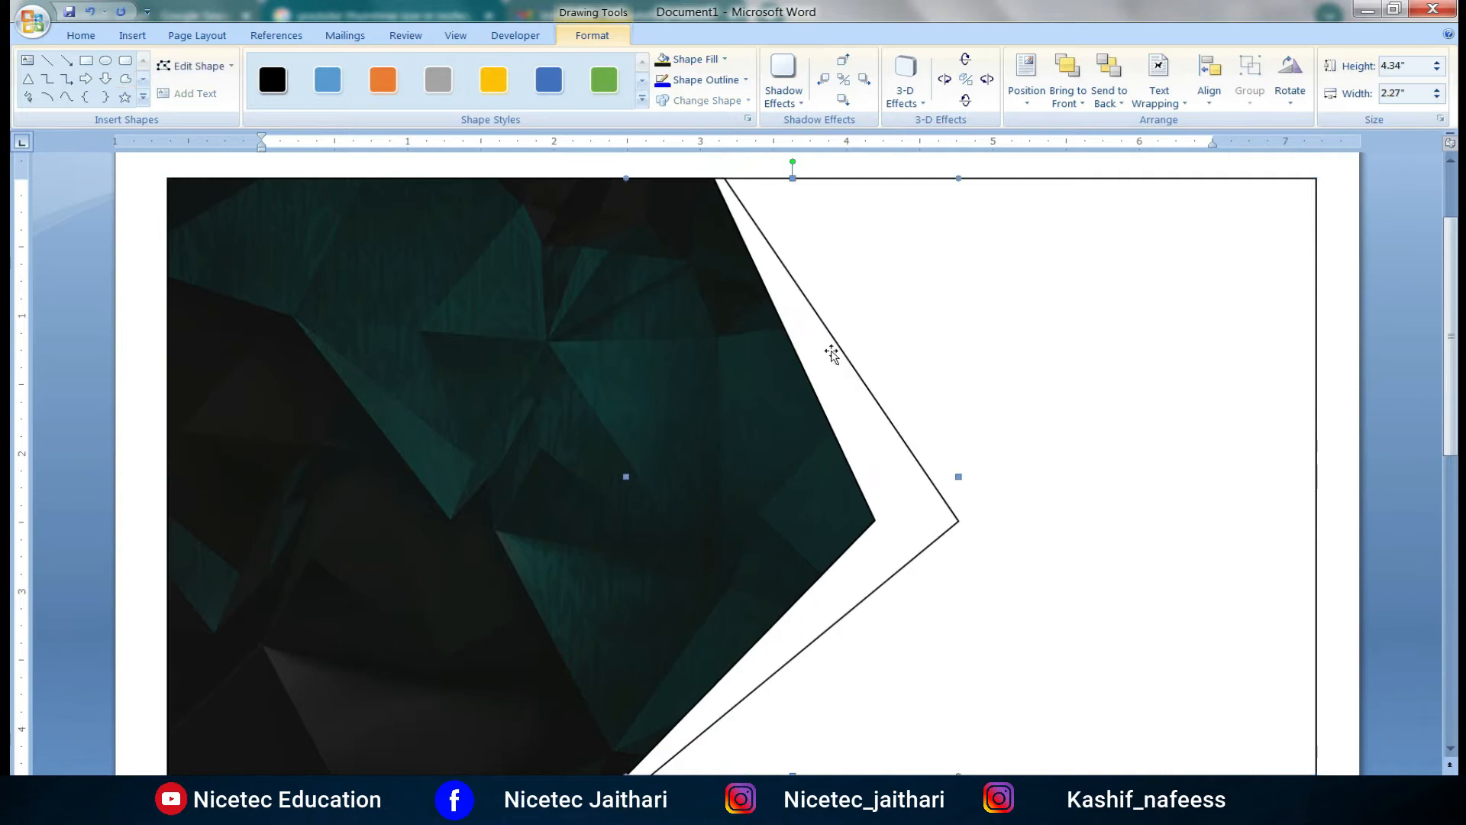
- Remove the outline of the new pointed freeform and fill it with standard dark red
click(920, 539)
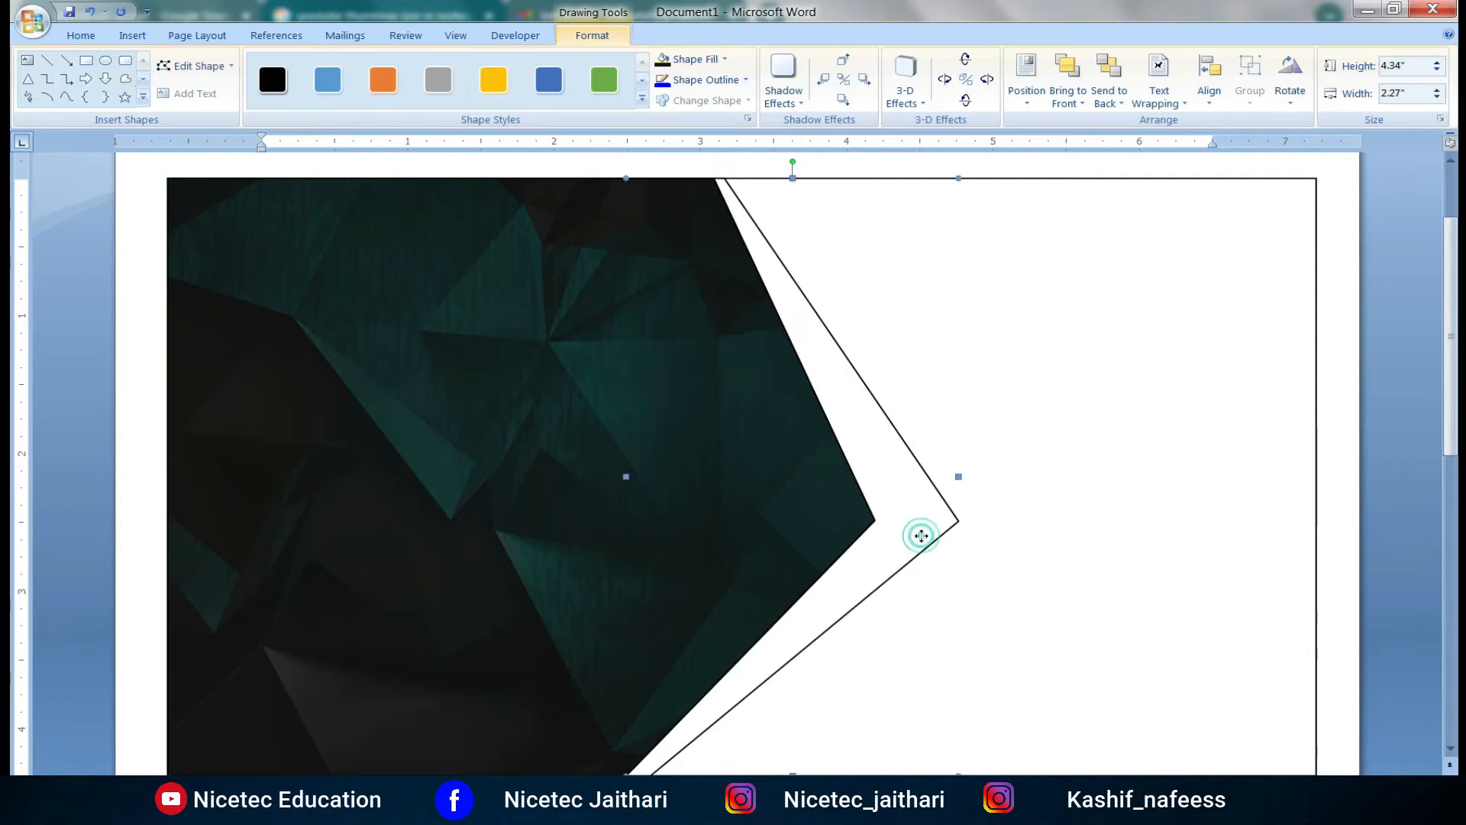
click(685, 77)
click(707, 269)
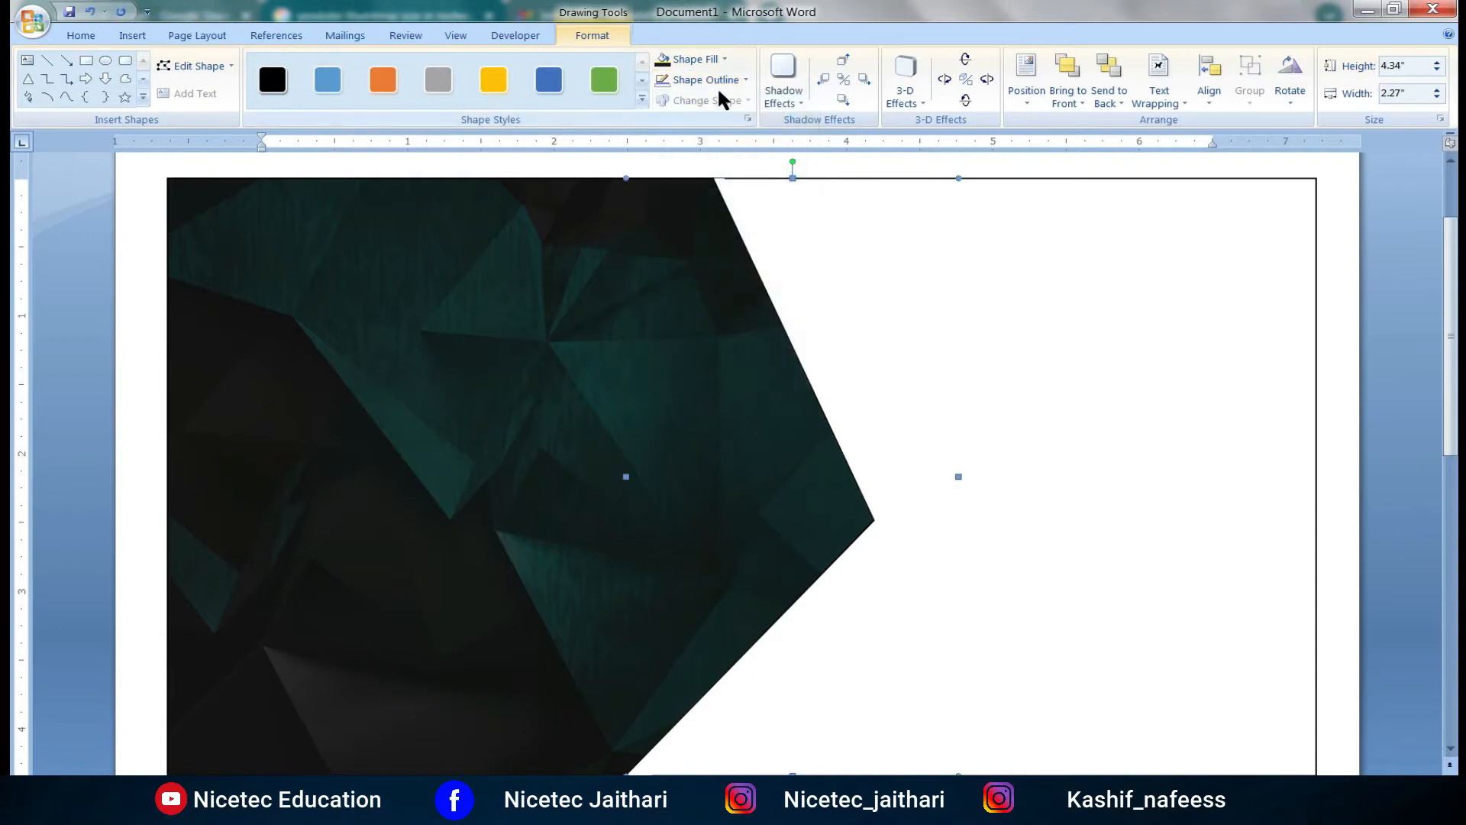
click(696, 55)
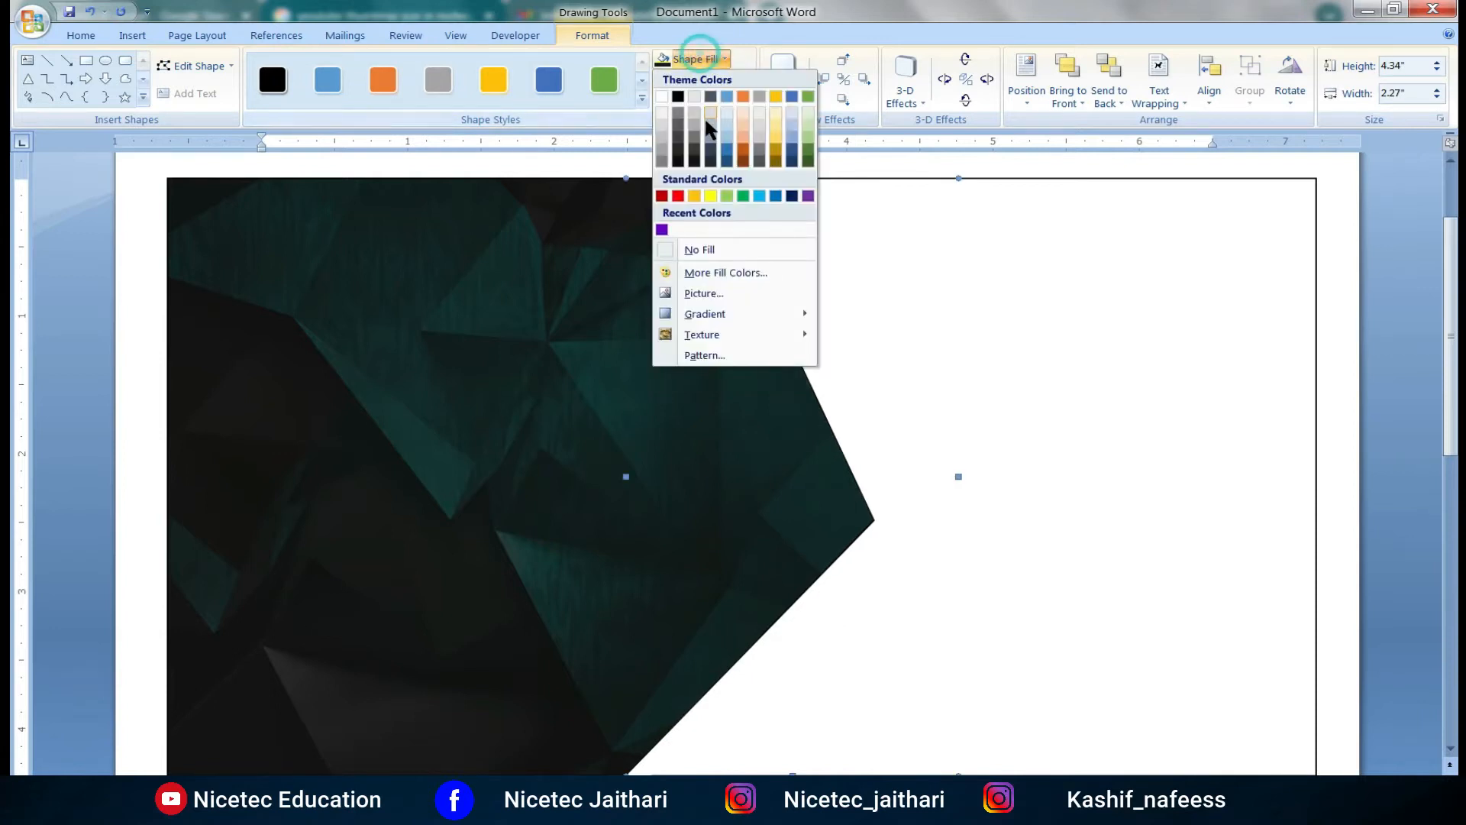
click(664, 197)
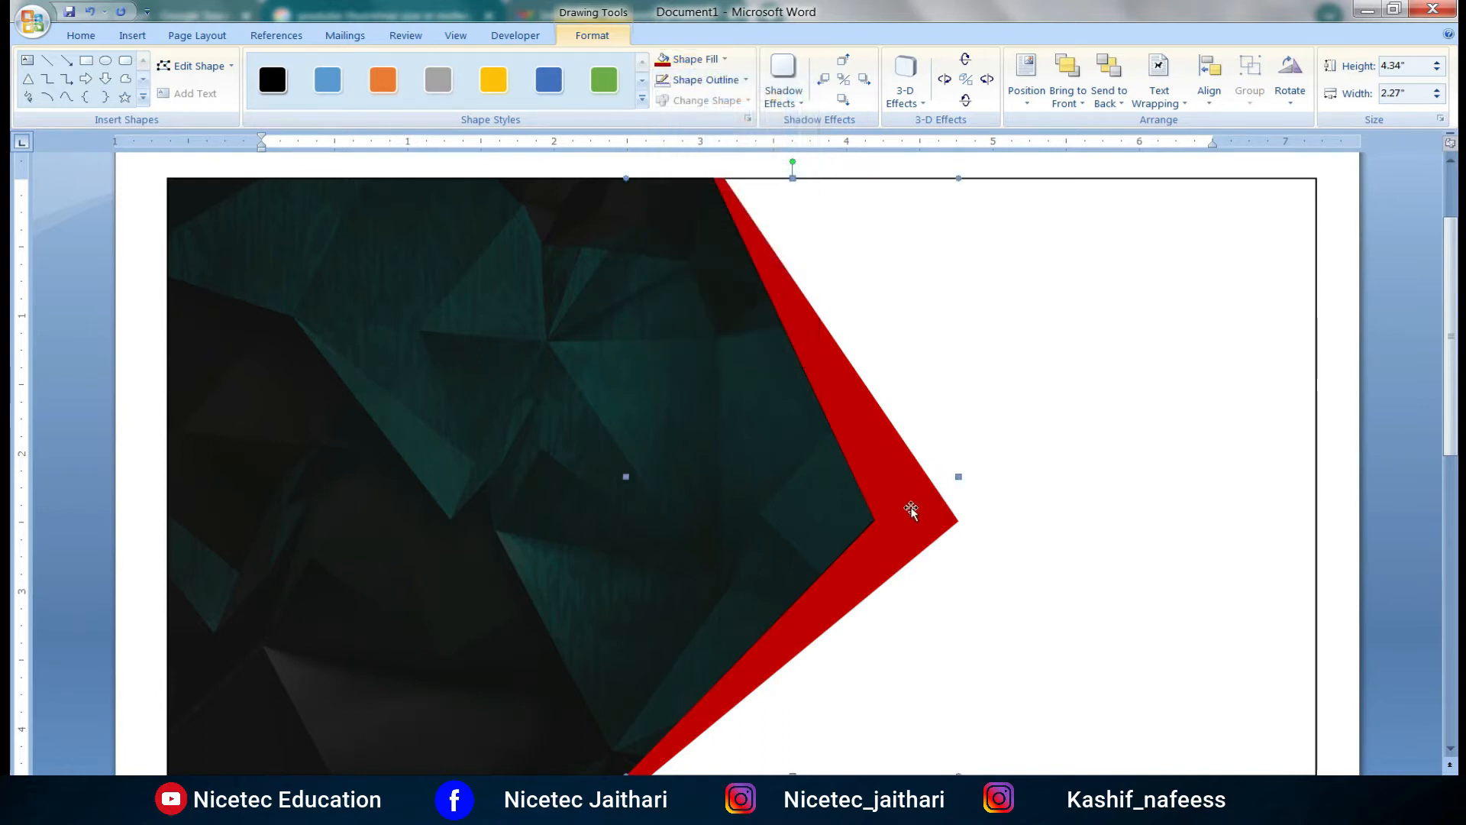
- Narrow the red pointed shape slightly from its outer side so it overlaps the picture polygon's edge
drag(956, 477, 949, 477)
click(655, 415)
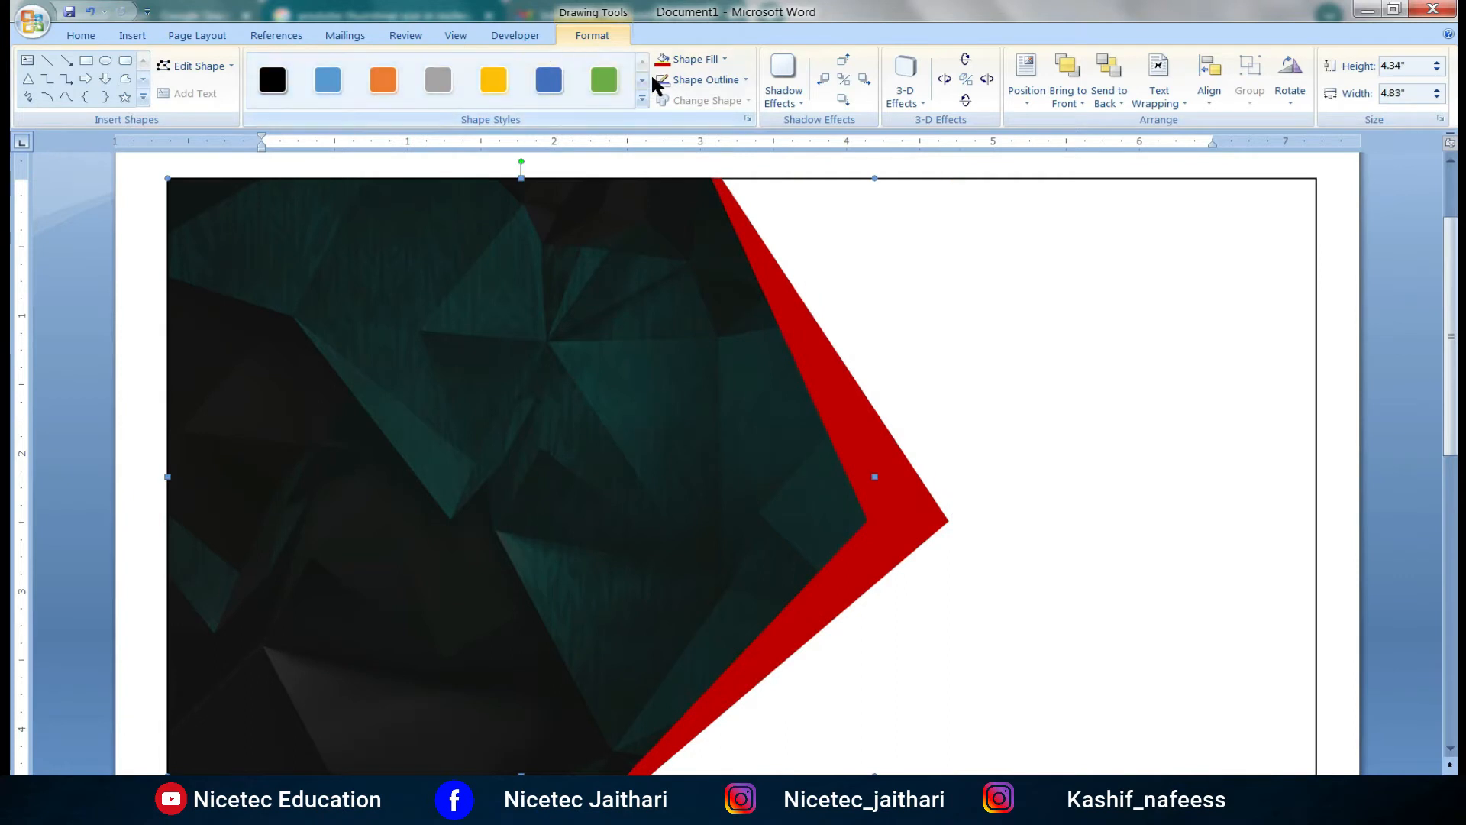
click(982, 285)
- Draw a freeform triangle about 1.25" high and 0.98" wide in the rectangle's lower-right corner and fill it dark red
click(1124, 425)
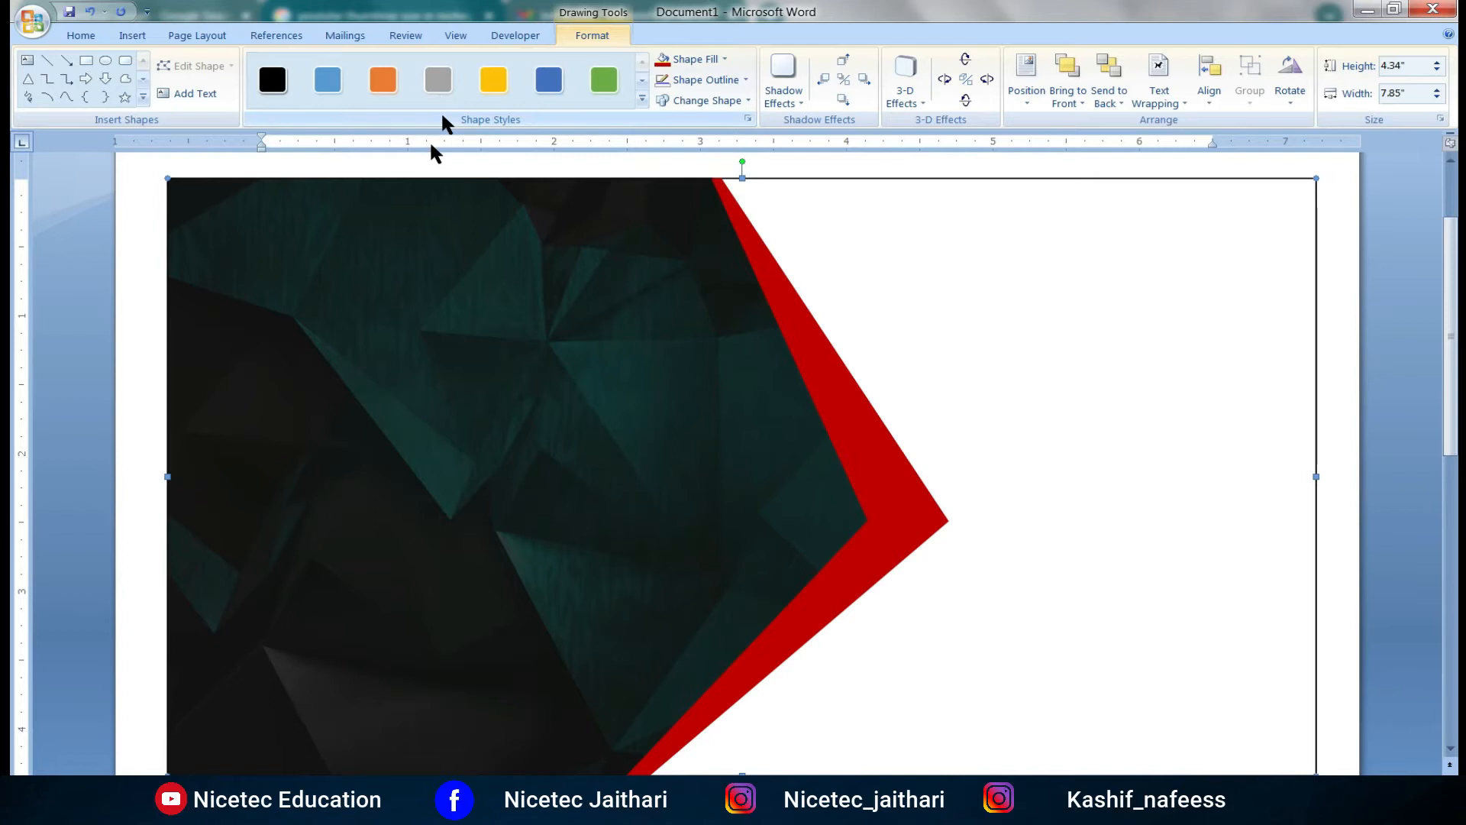
click(125, 79)
click(1172, 773)
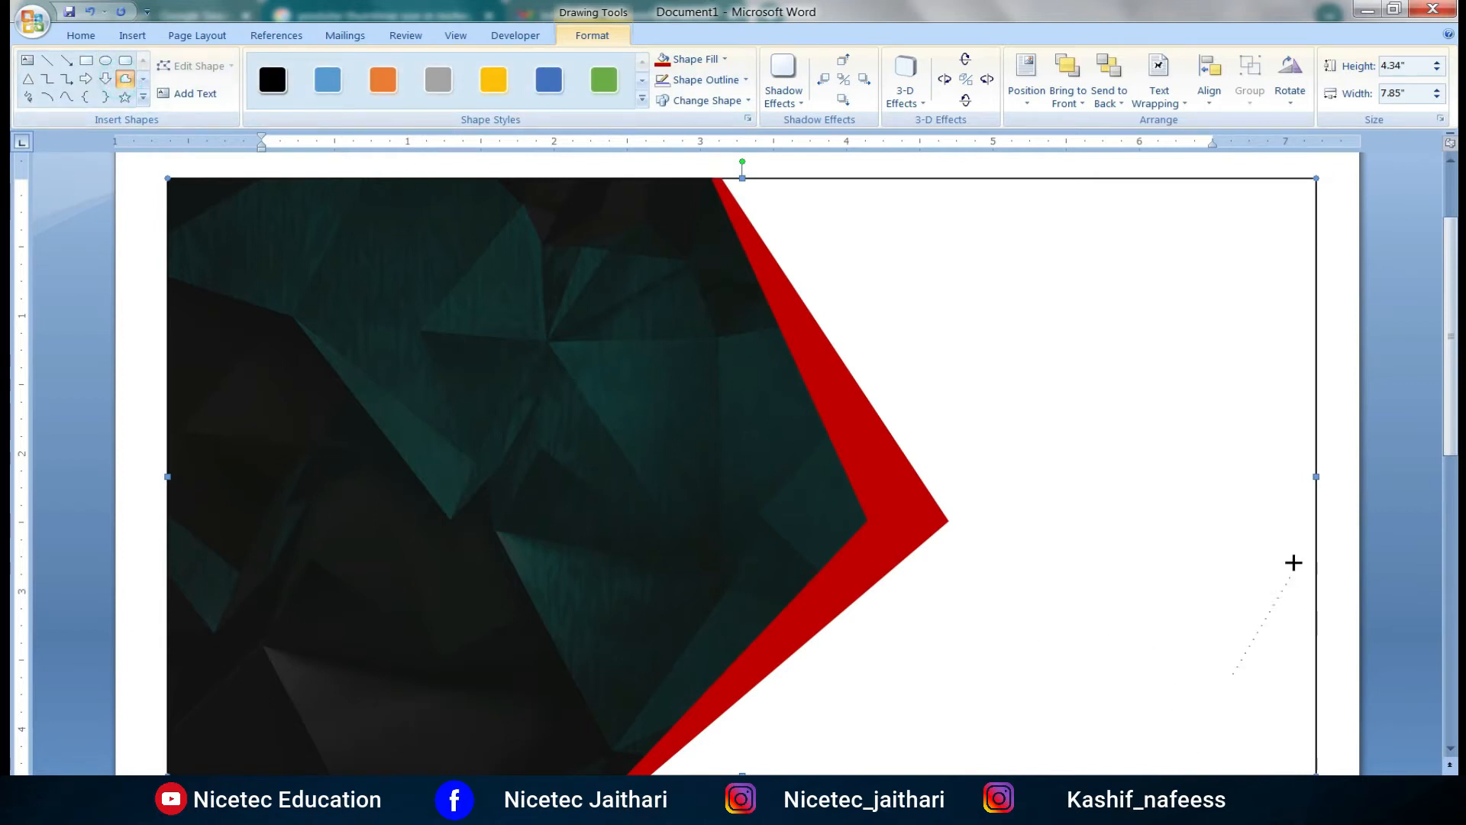
click(1315, 604)
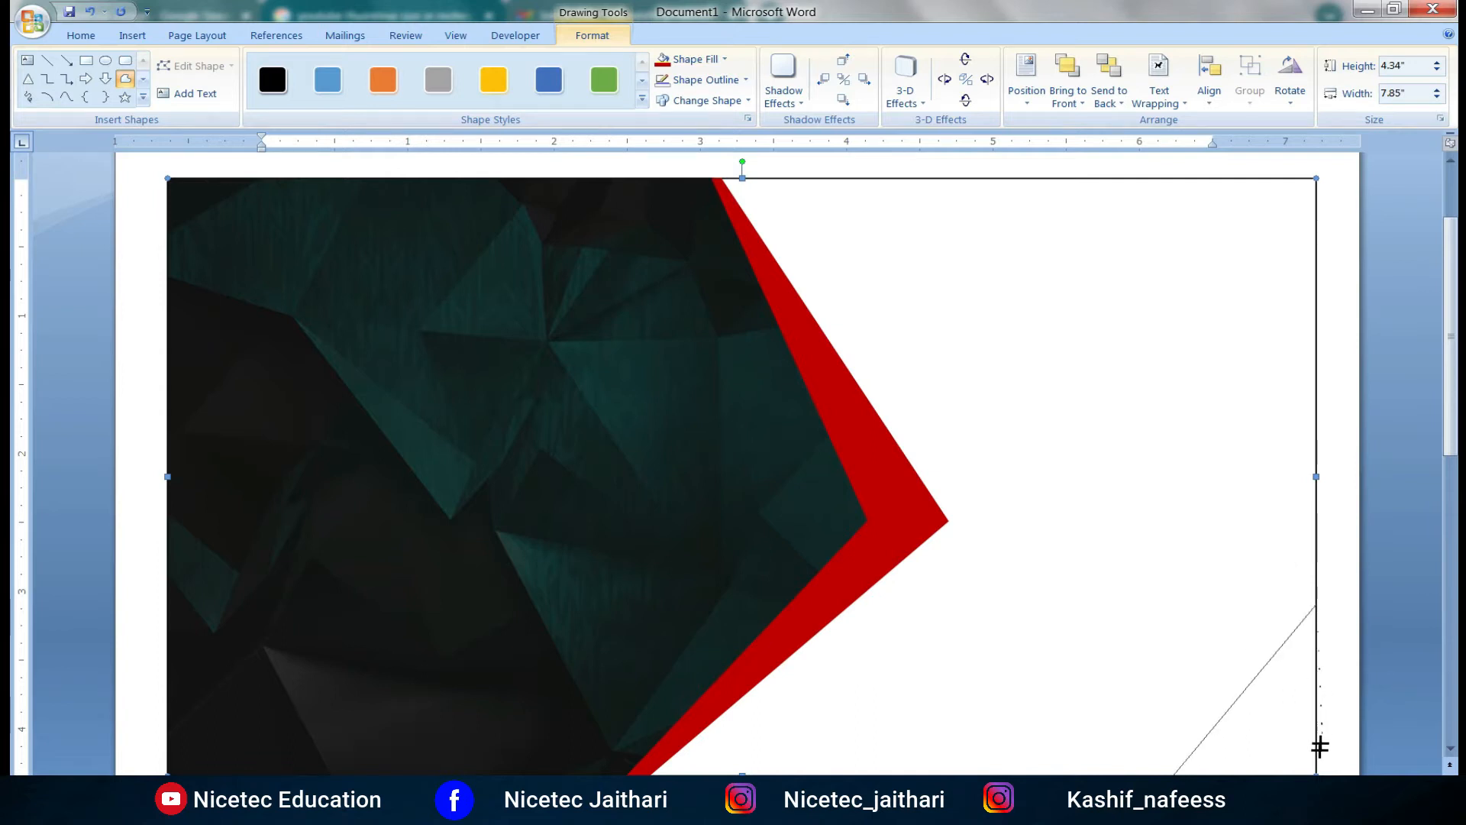
click(1316, 773)
double_click(1176, 773)
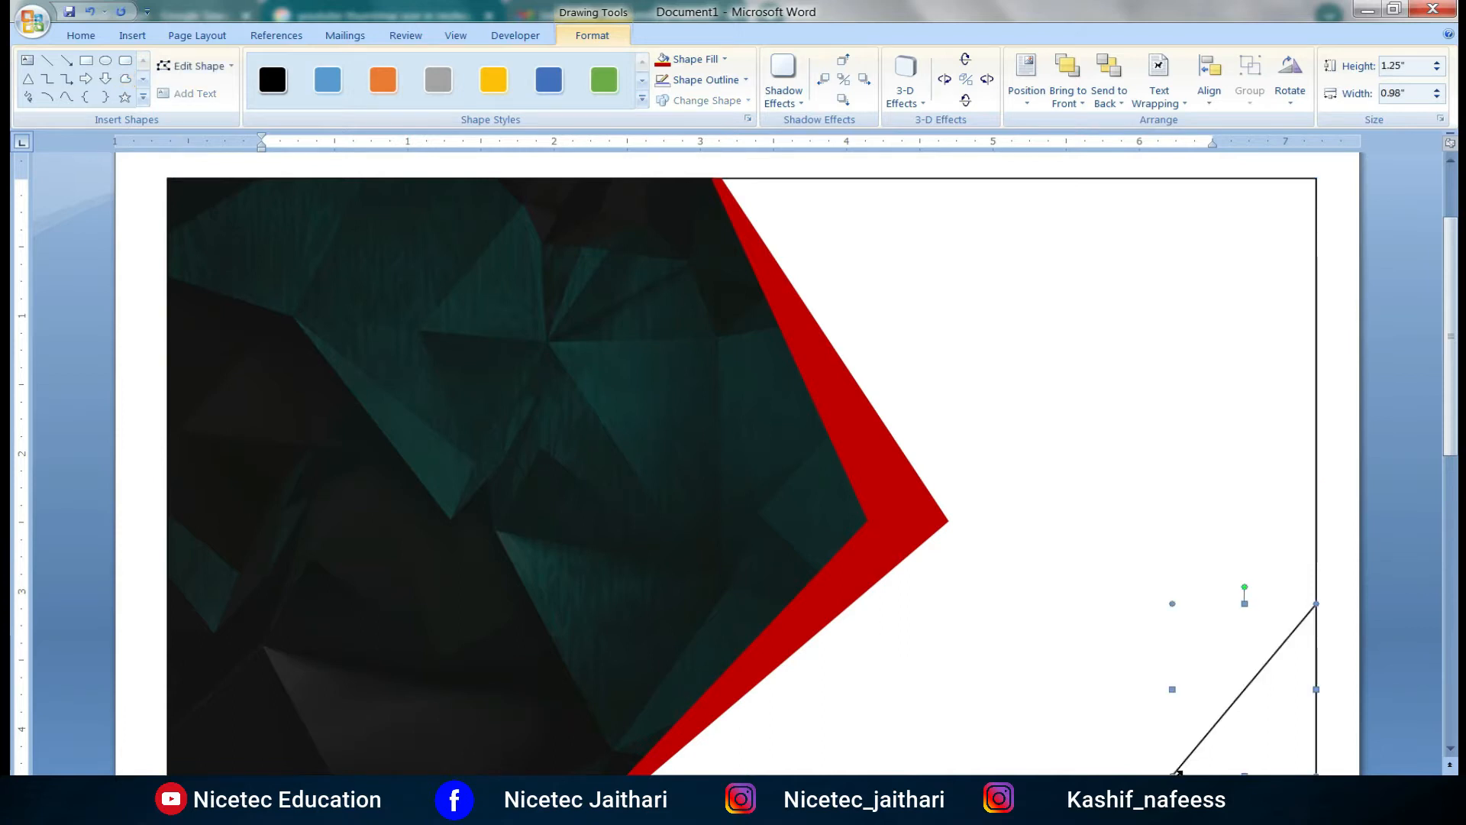
click(663, 58)
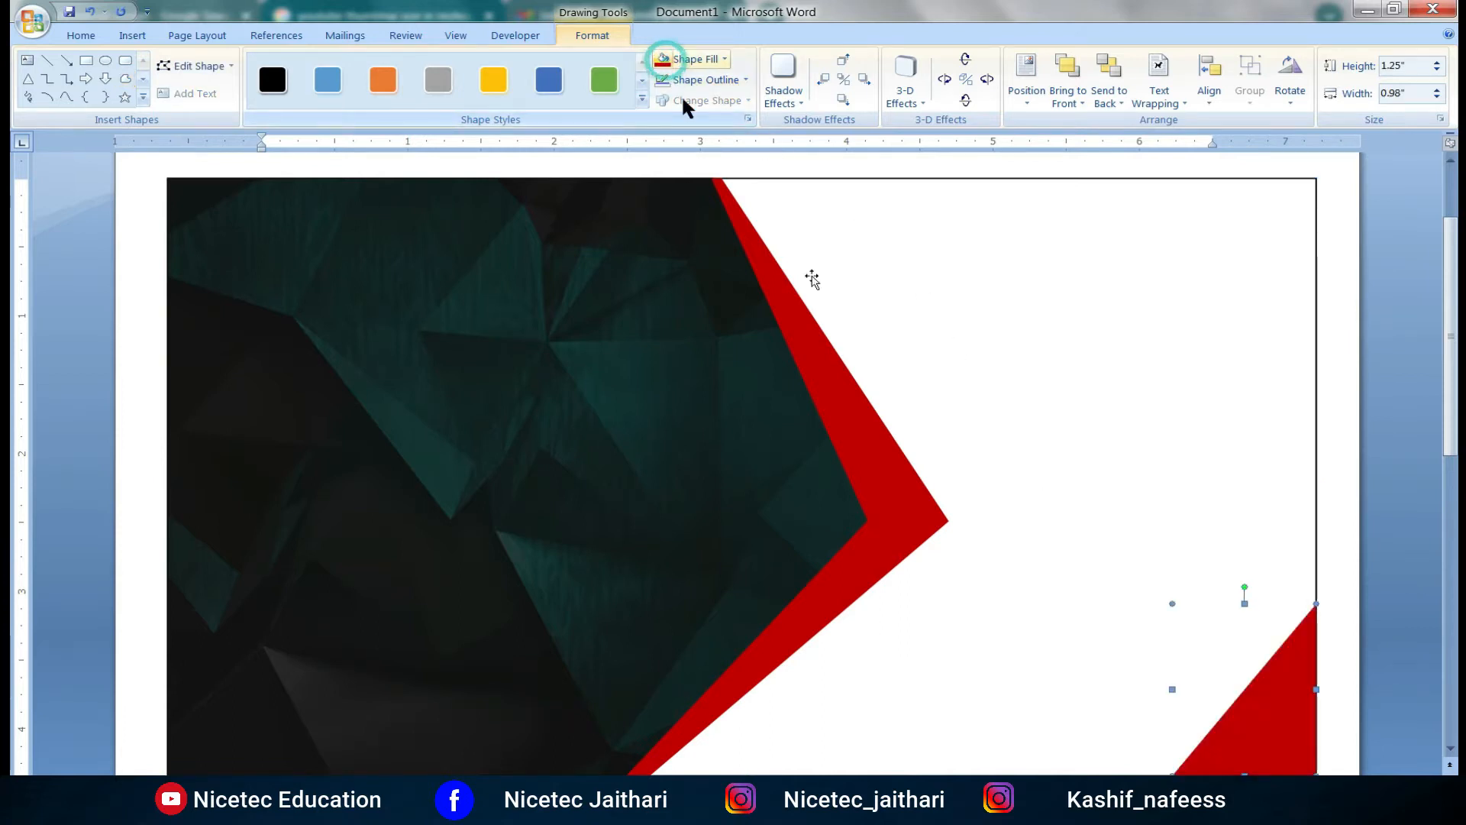
click(1340, 442)
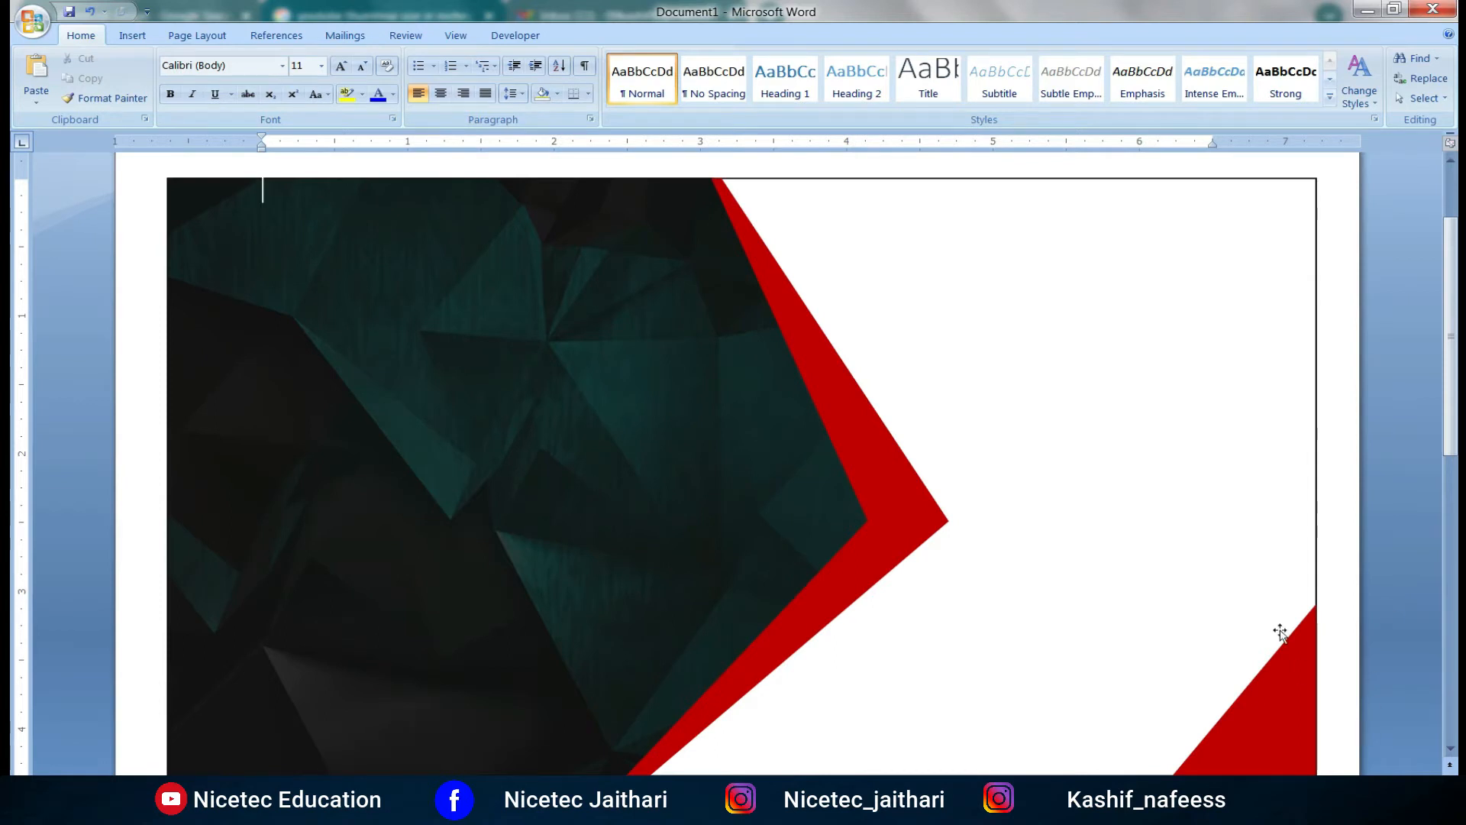
- Draw a diagonal line about 1.56" high and 1.19" wide alongside the corner triangle's slanted edge and colour it dark red
click(117, 35)
click(305, 76)
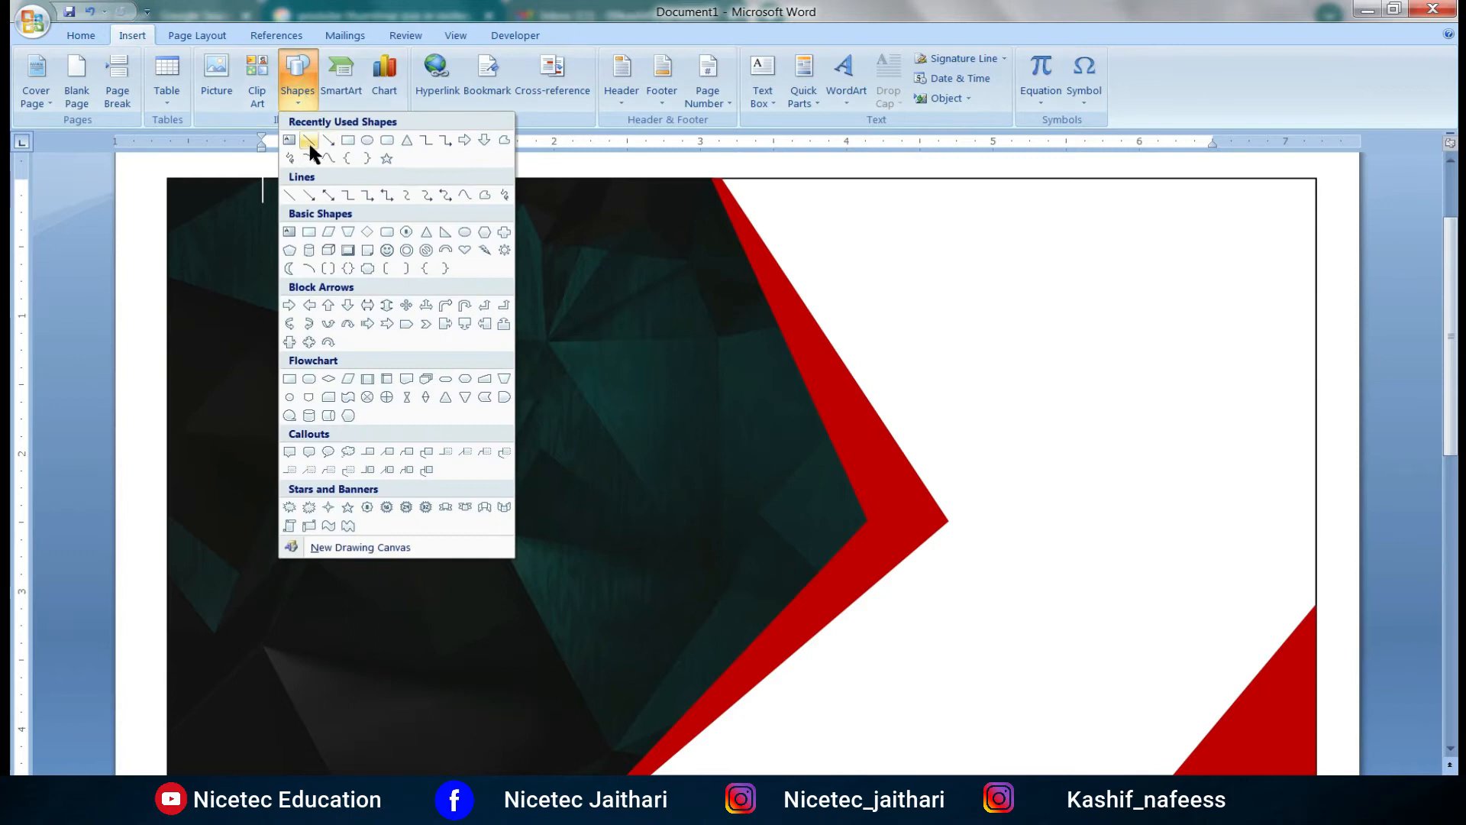
click(308, 142)
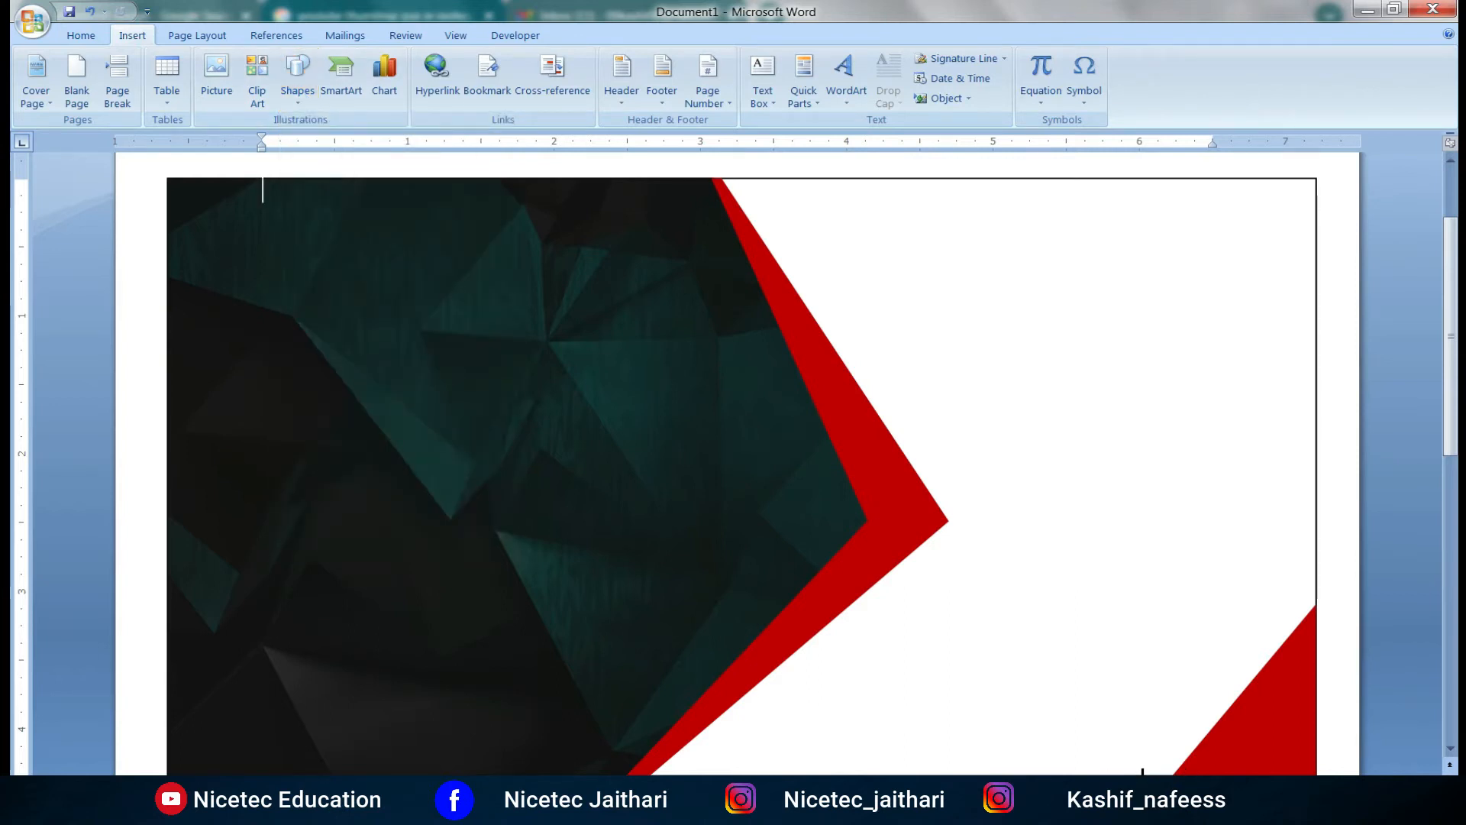
drag(1307, 537, 1316, 560)
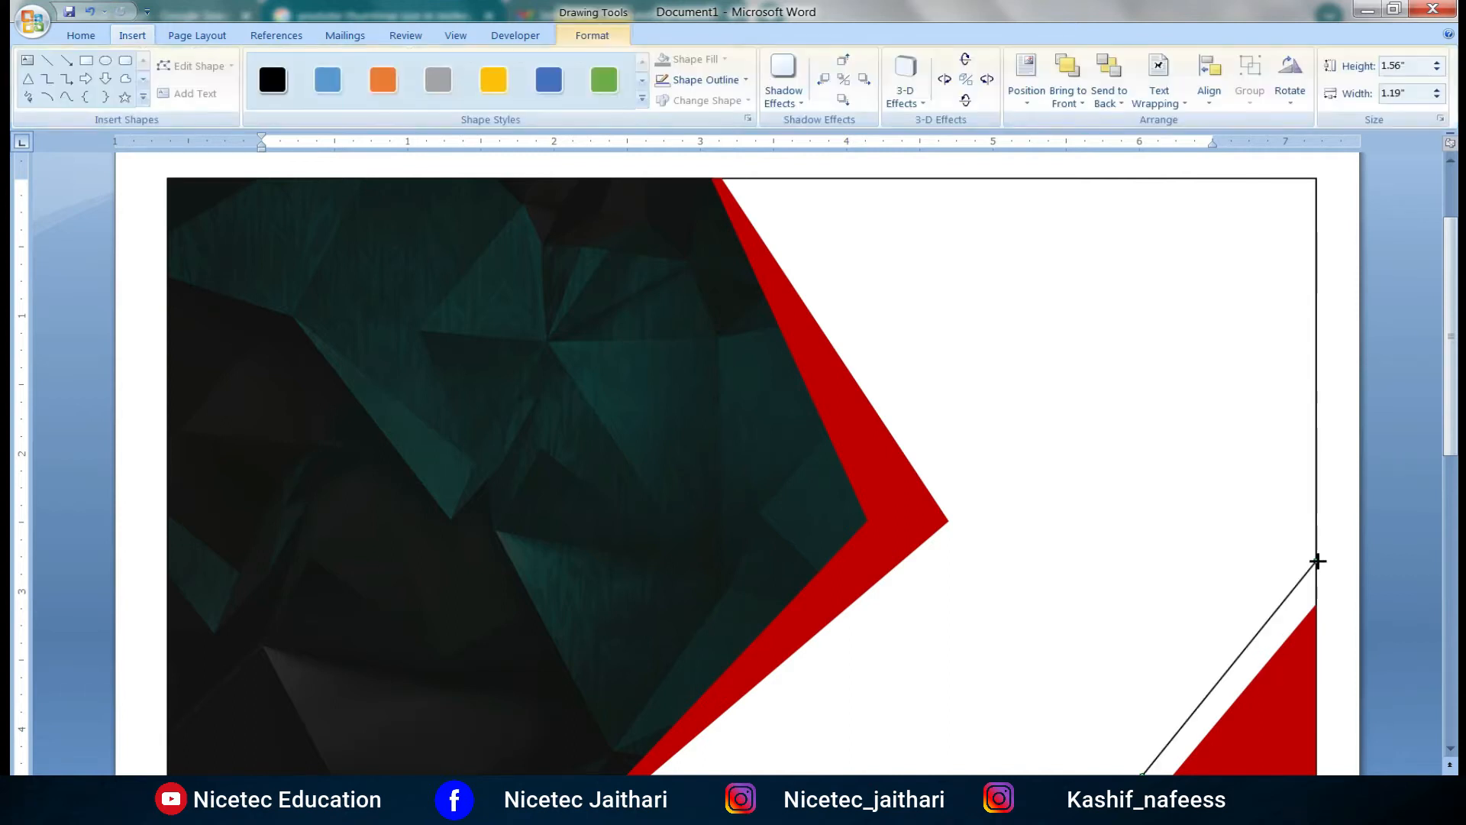
click(694, 68)
click(666, 220)
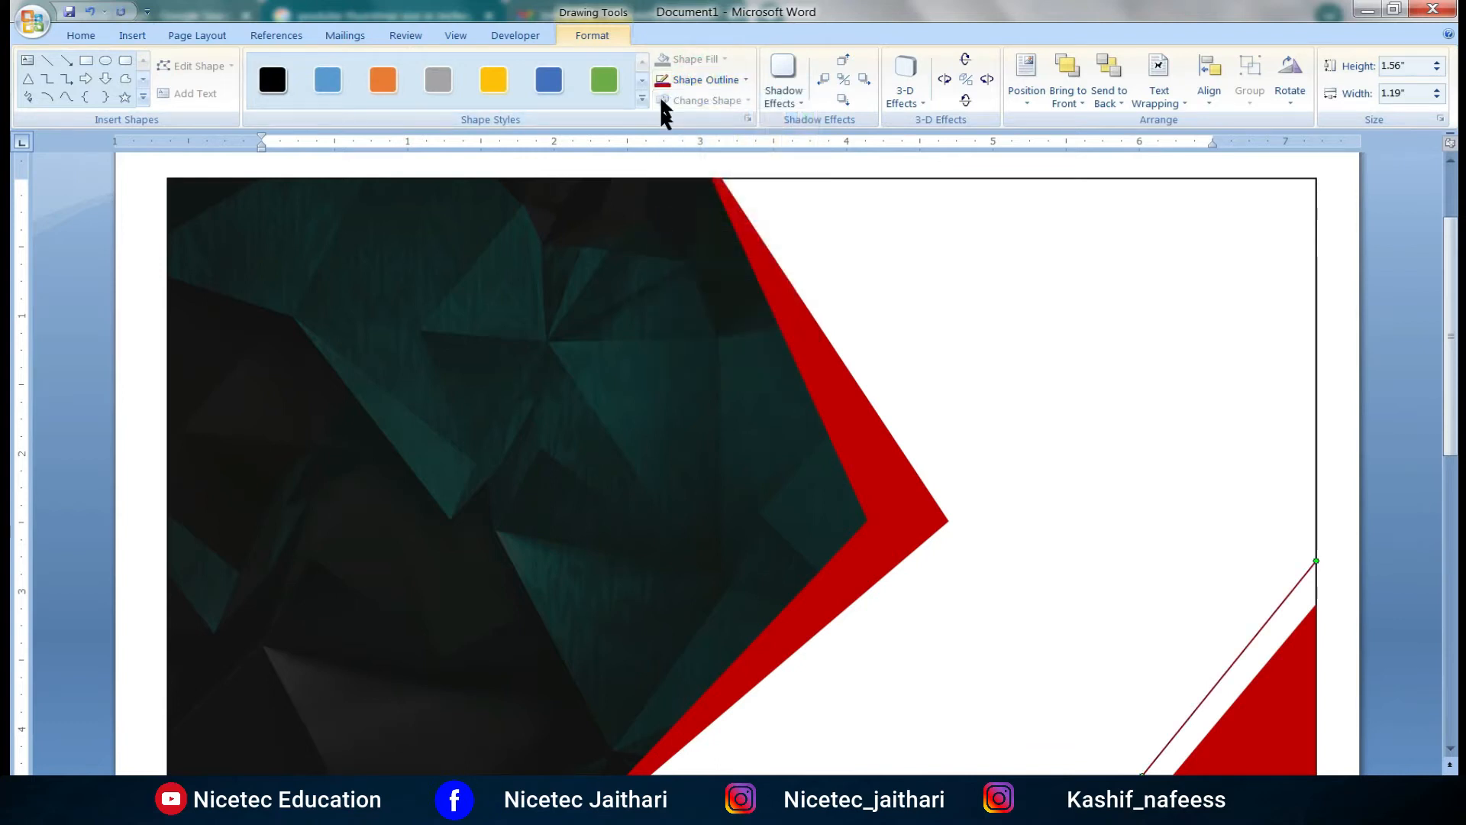
click(1338, 504)
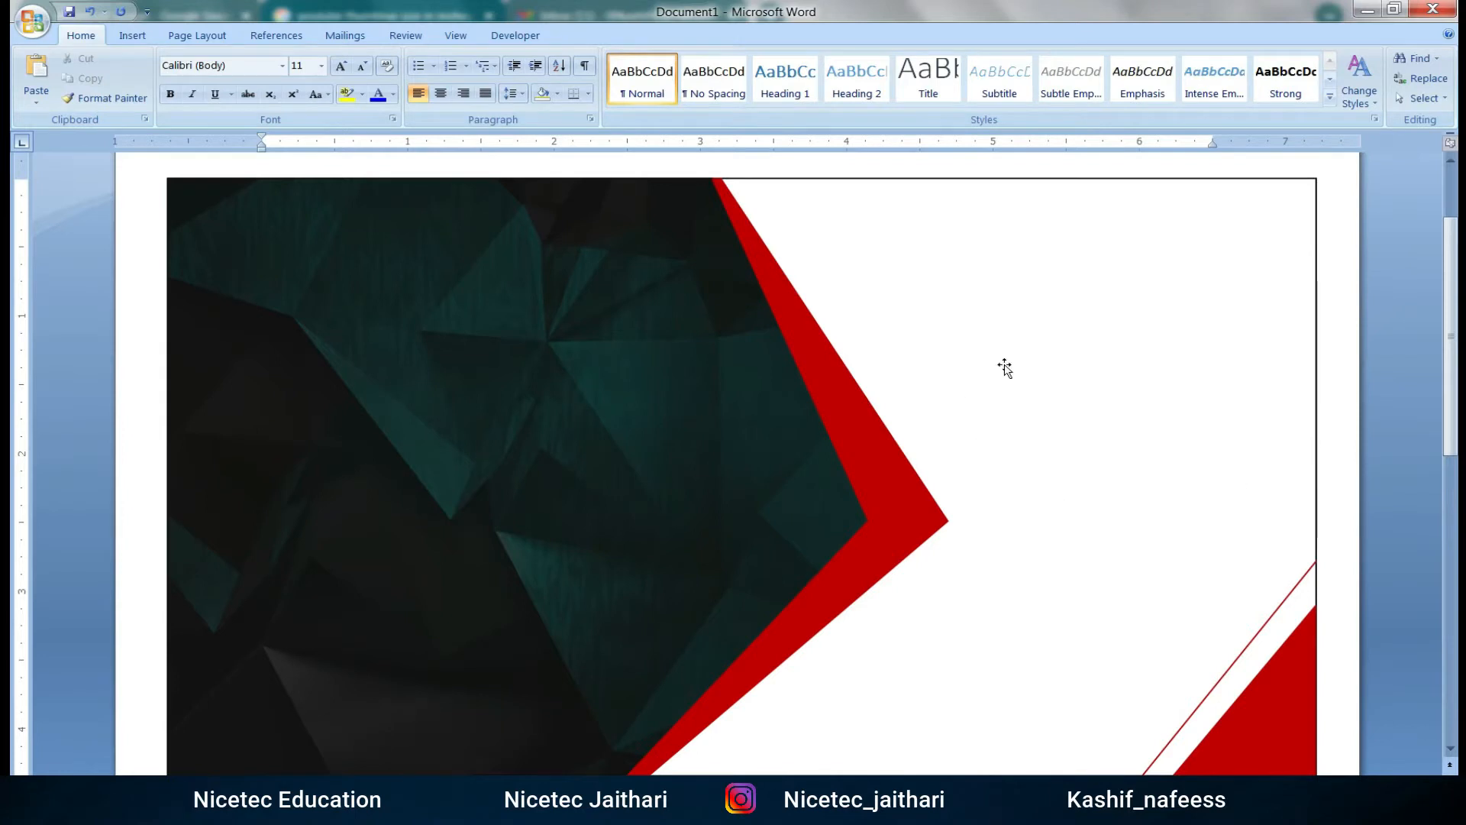
click(1057, 327)
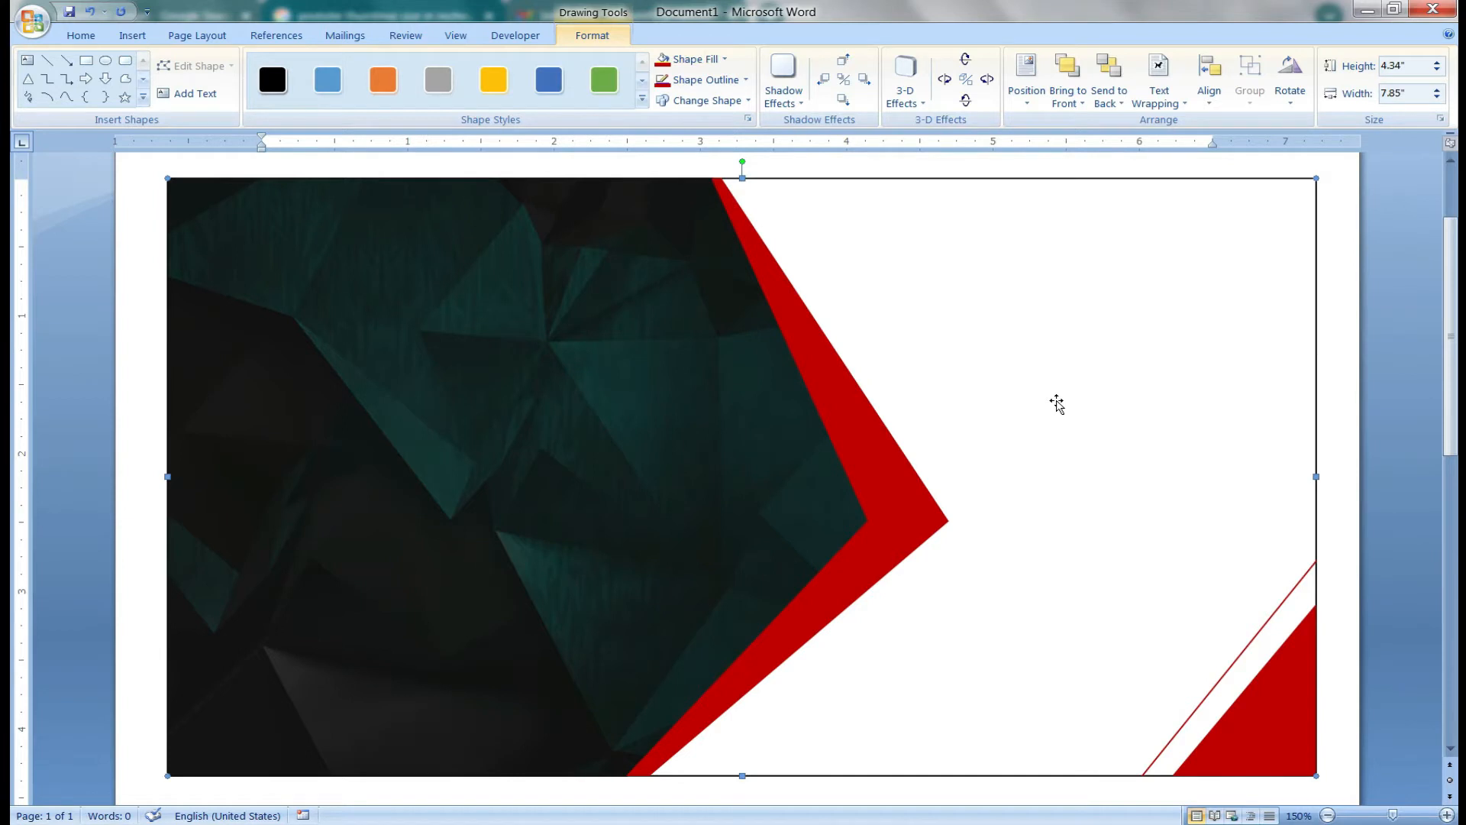
click(127, 36)
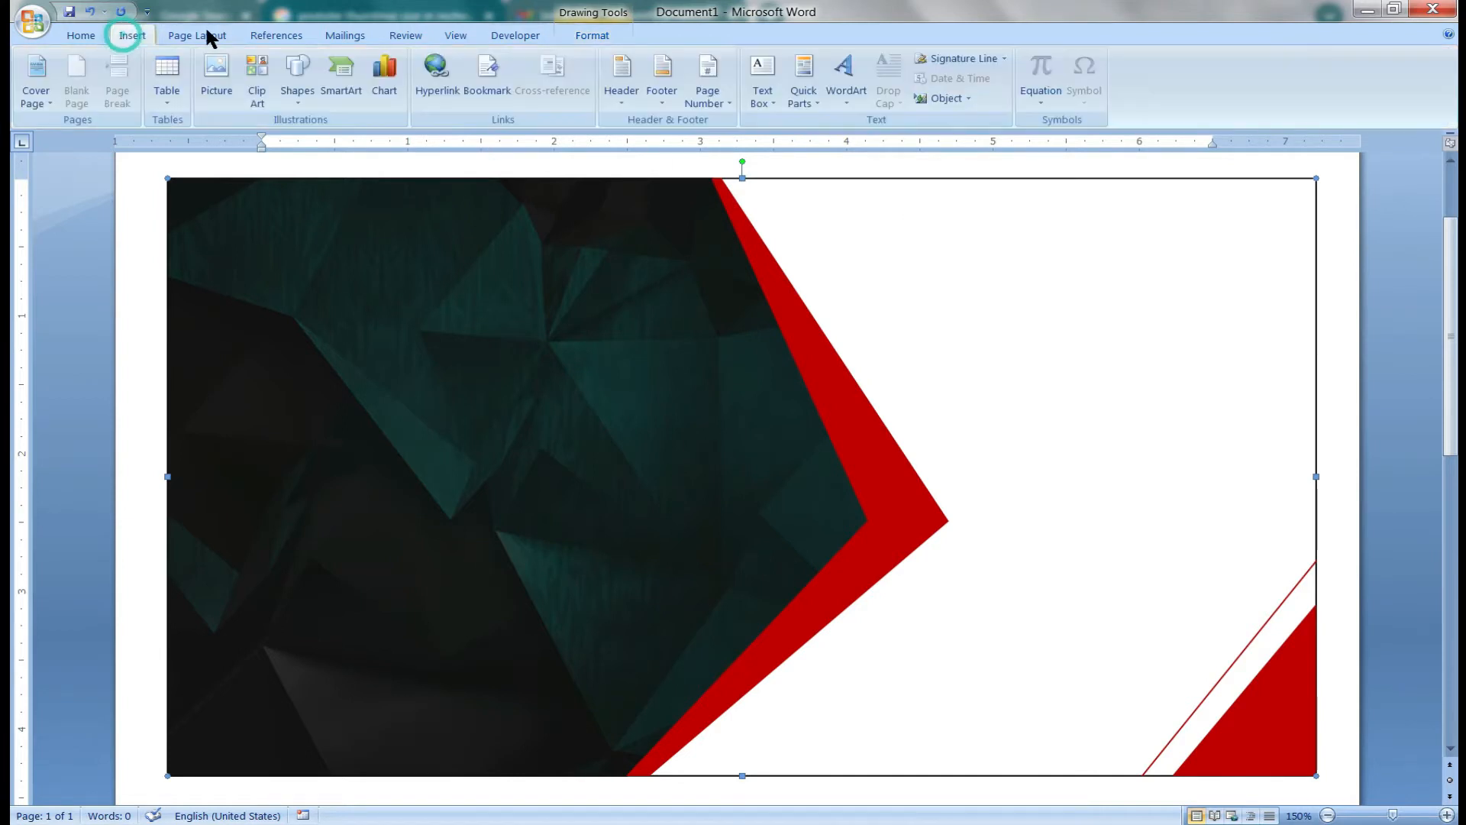
click(216, 77)
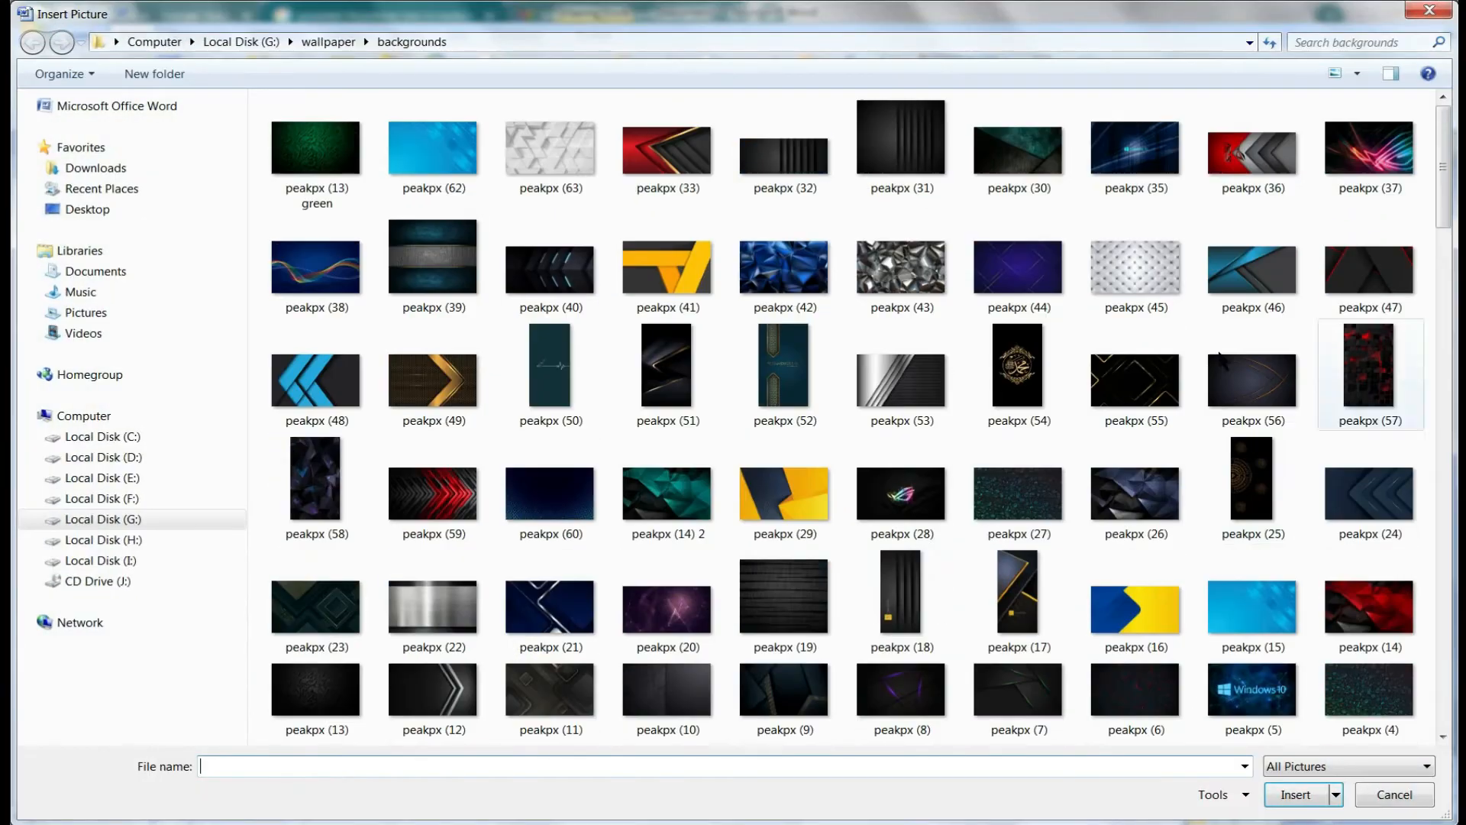
click(1422, 11)
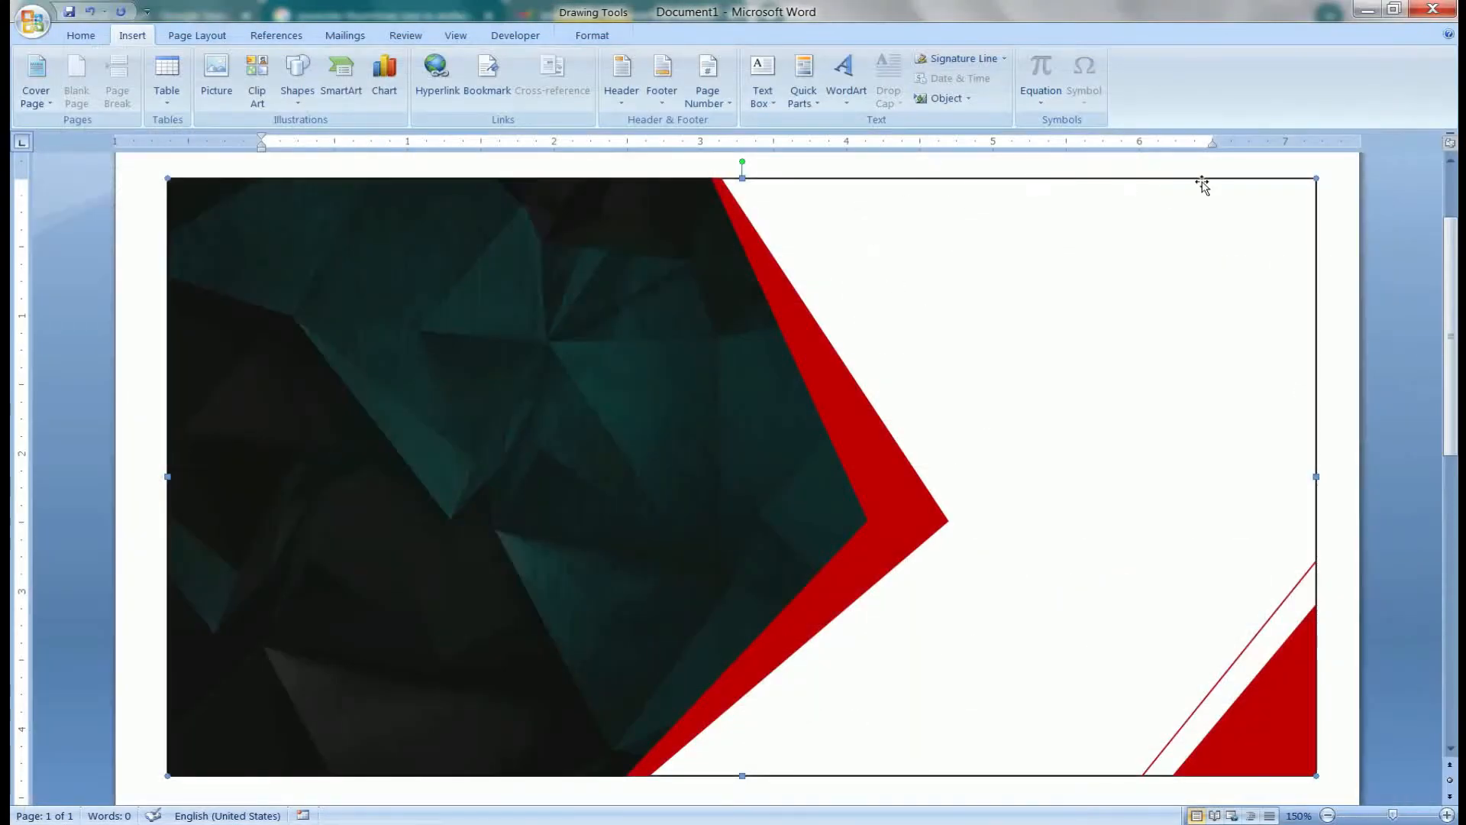
click(1341, 229)
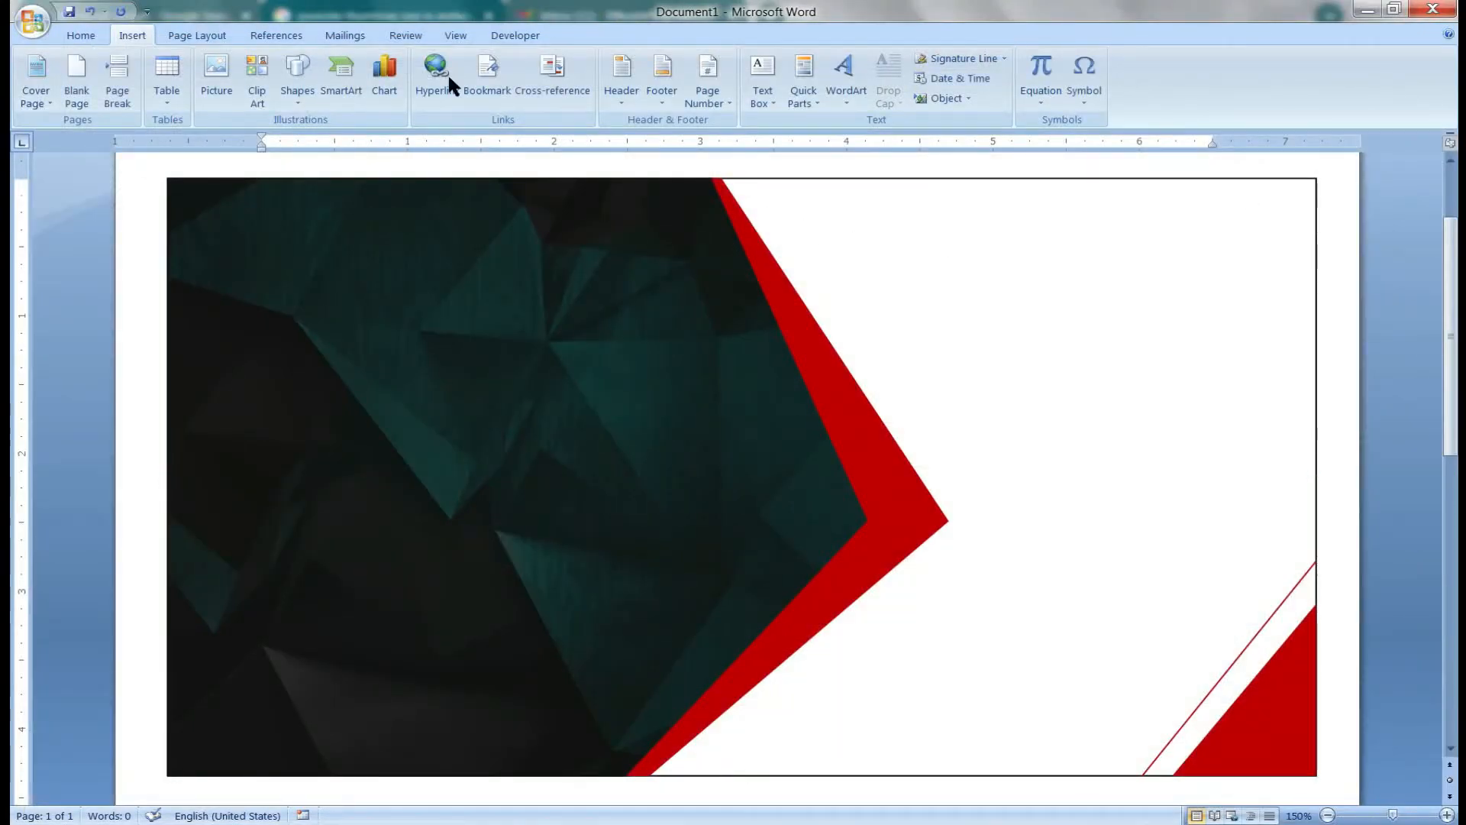
- Insert the standing student picture MP900439331[1] from the "students with books" folder inside wallpaper on Local Disk (G:)
click(213, 76)
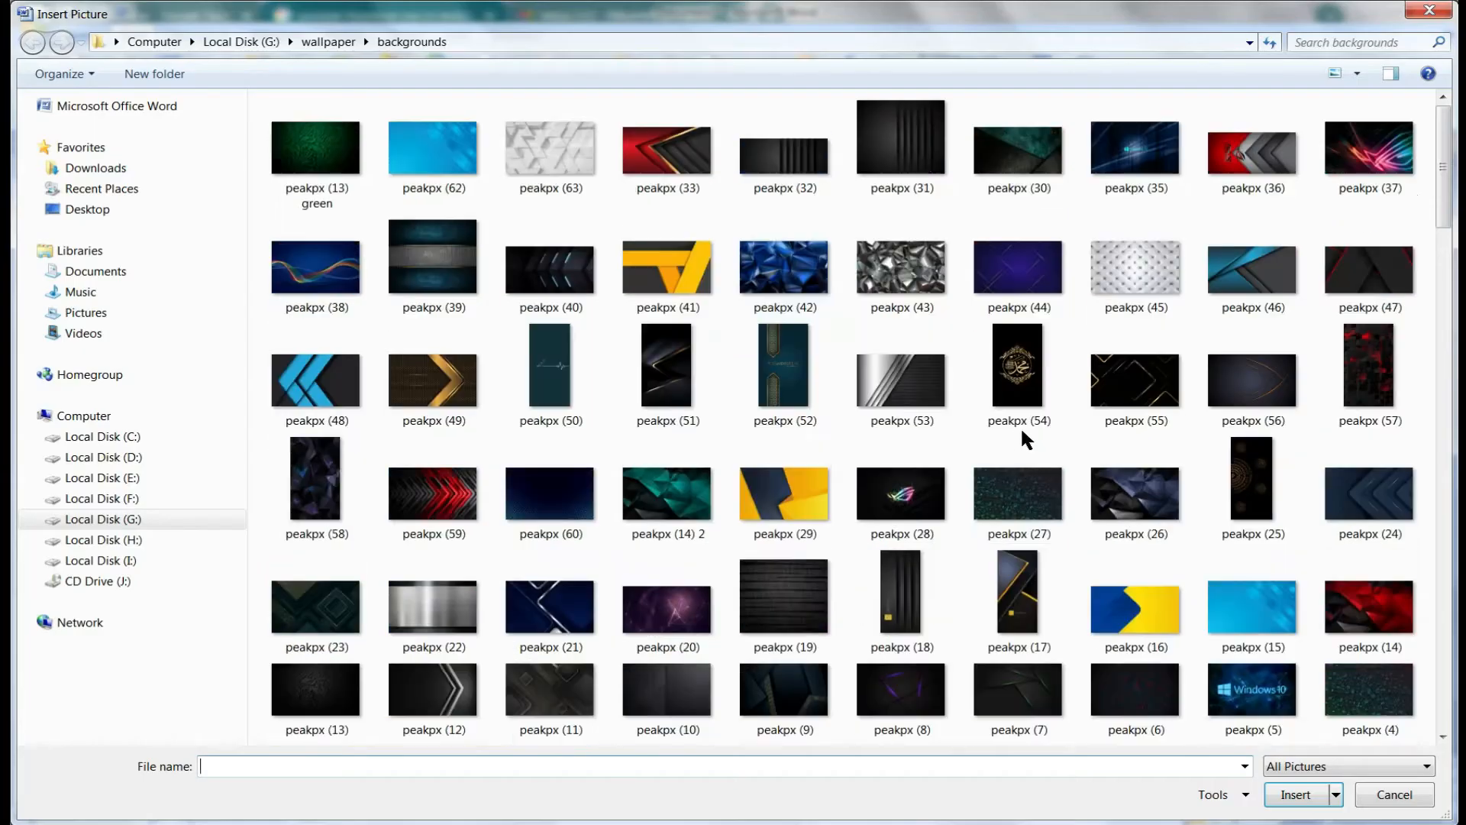
click(131, 520)
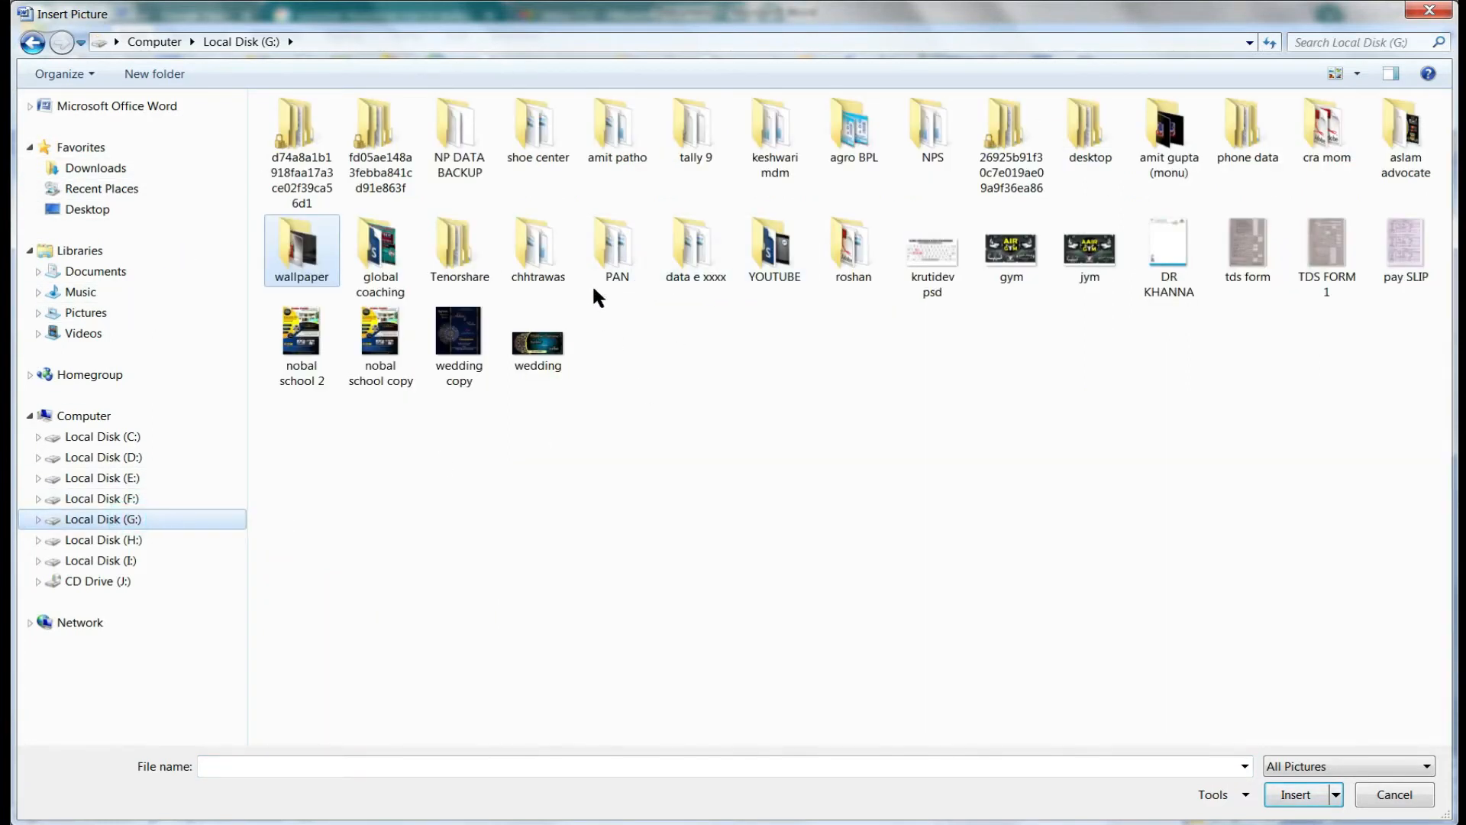
key(Return)
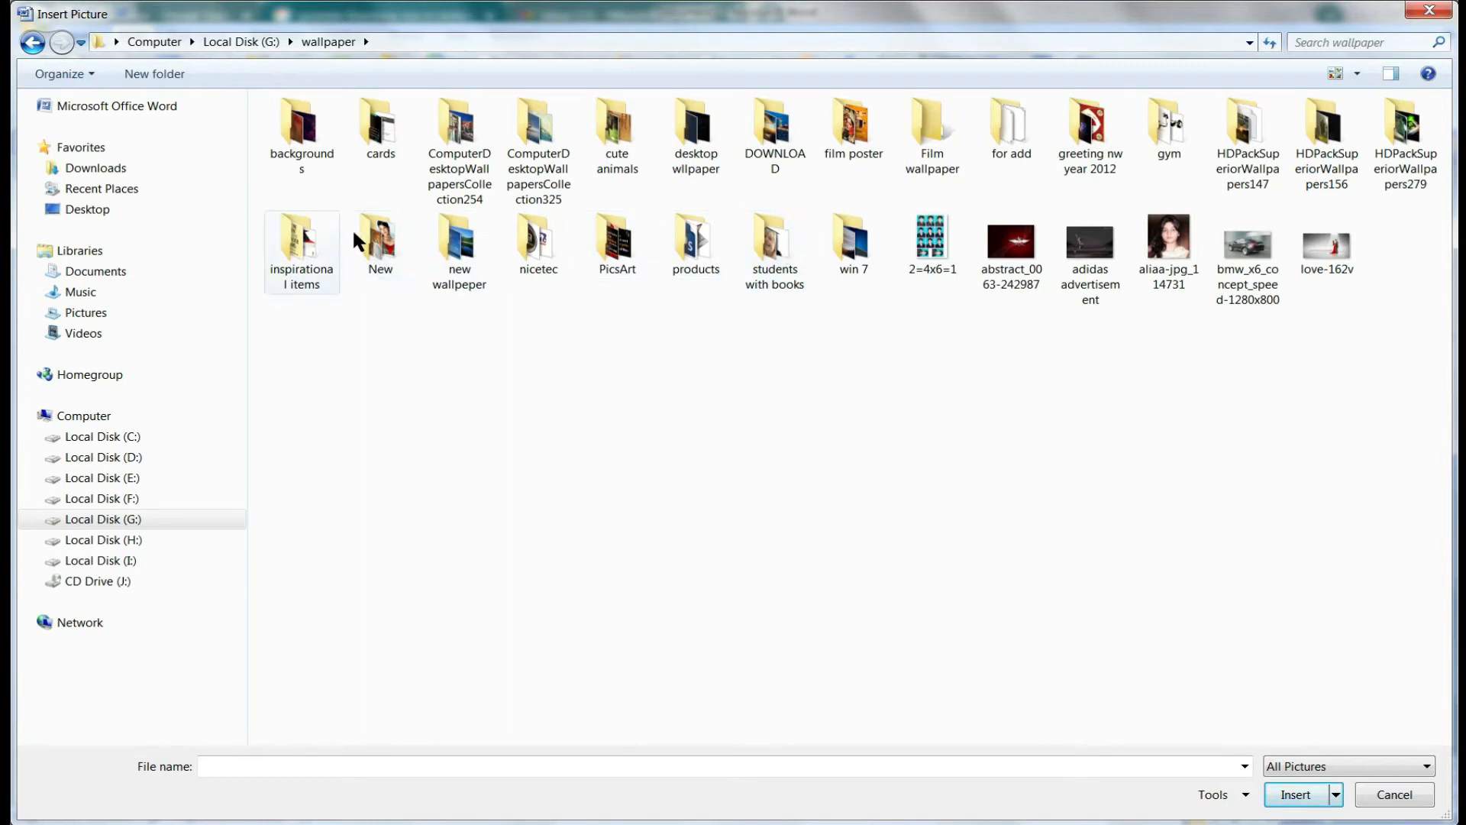
double_click(771, 246)
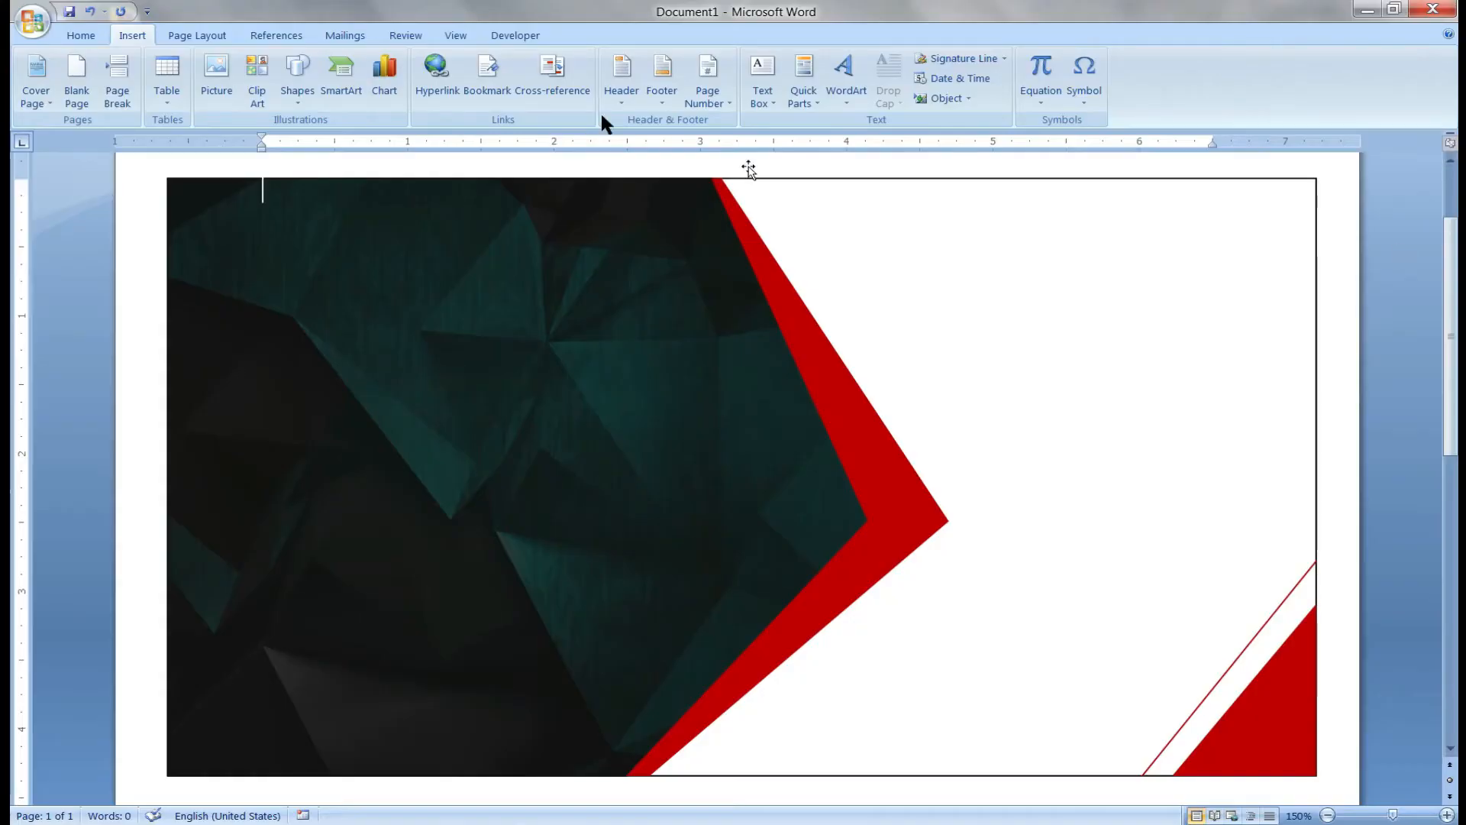
click(213, 67)
click(442, 381)
scroll(442, 382, down, 2)
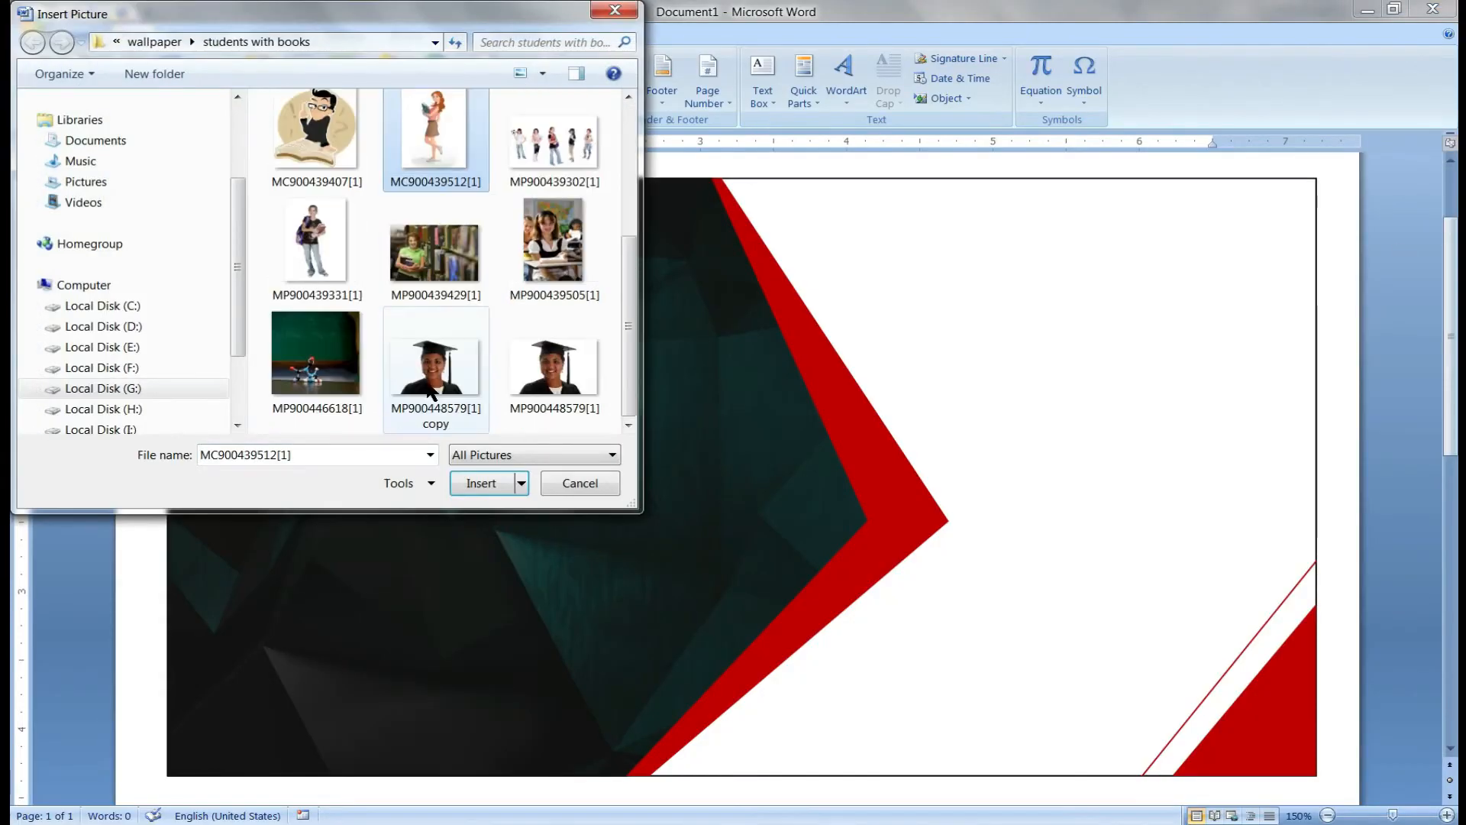
double_click(332, 242)
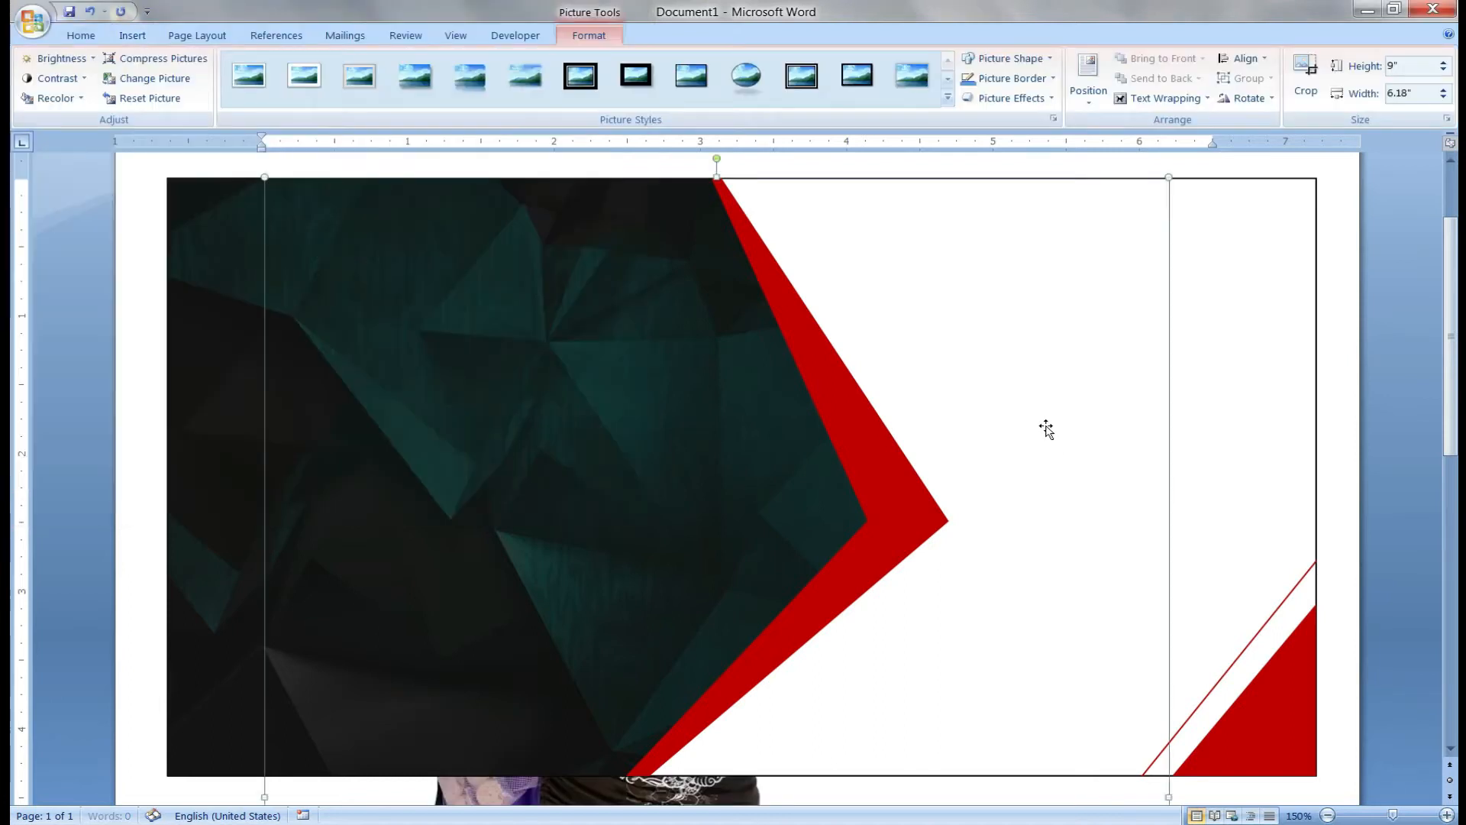
scroll(874, 533, down, 6)
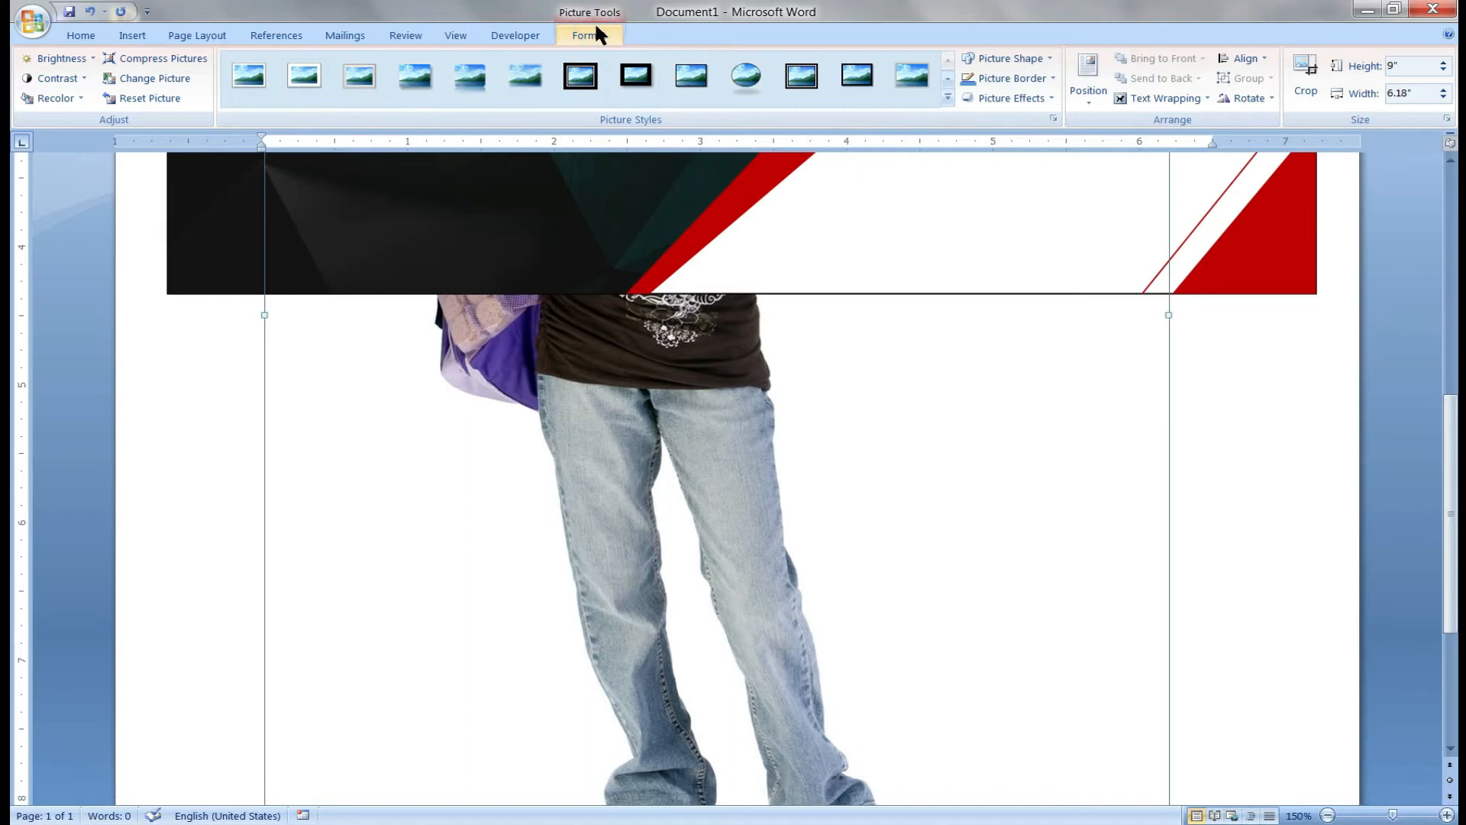
- Set the student picture's text wrapping to In Front of Text and scale it down to about 5.34" high and 3.66" wide
click(1175, 94)
click(1163, 201)
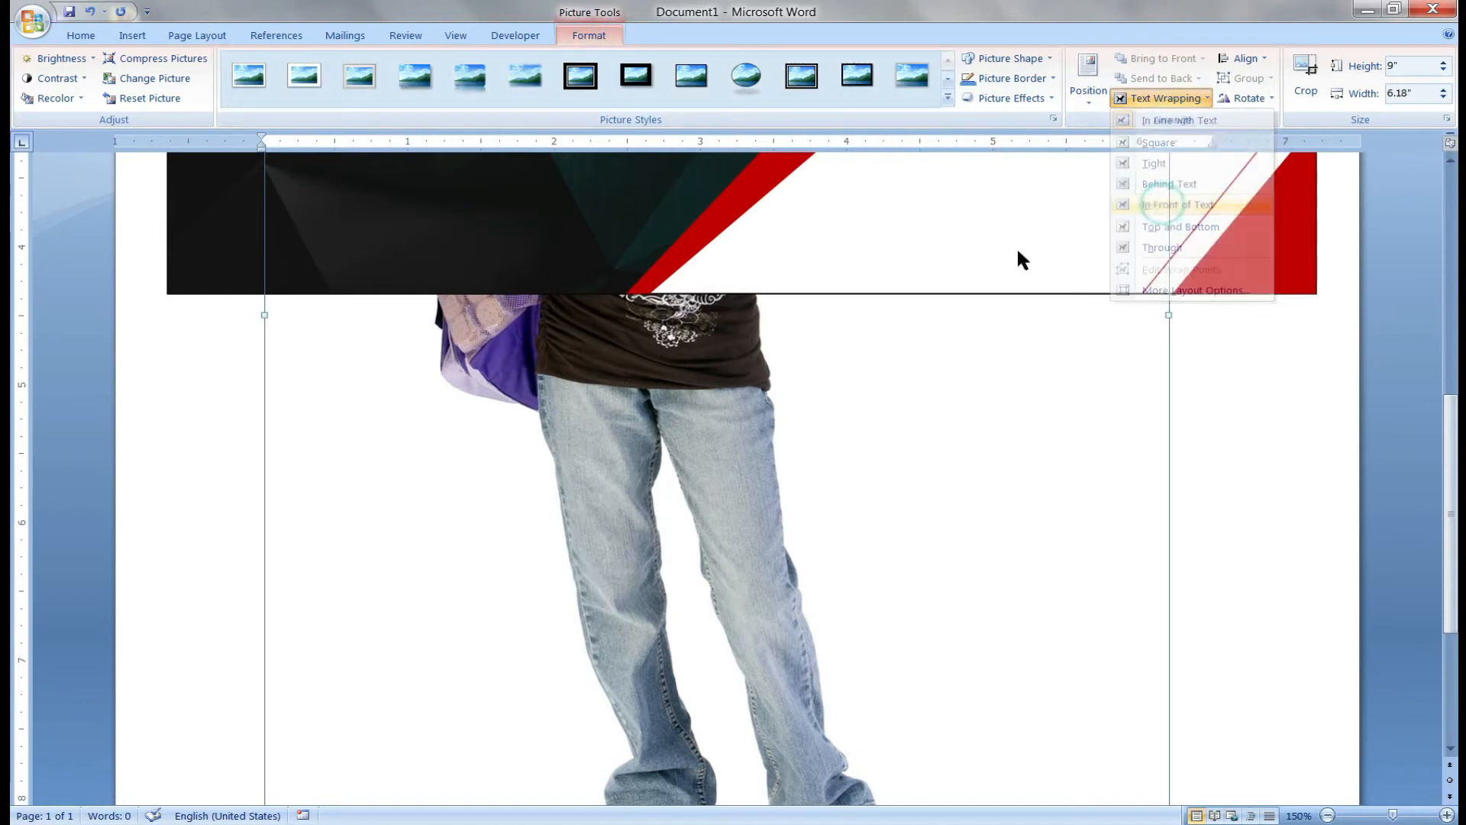
scroll(408, 372, down, 4)
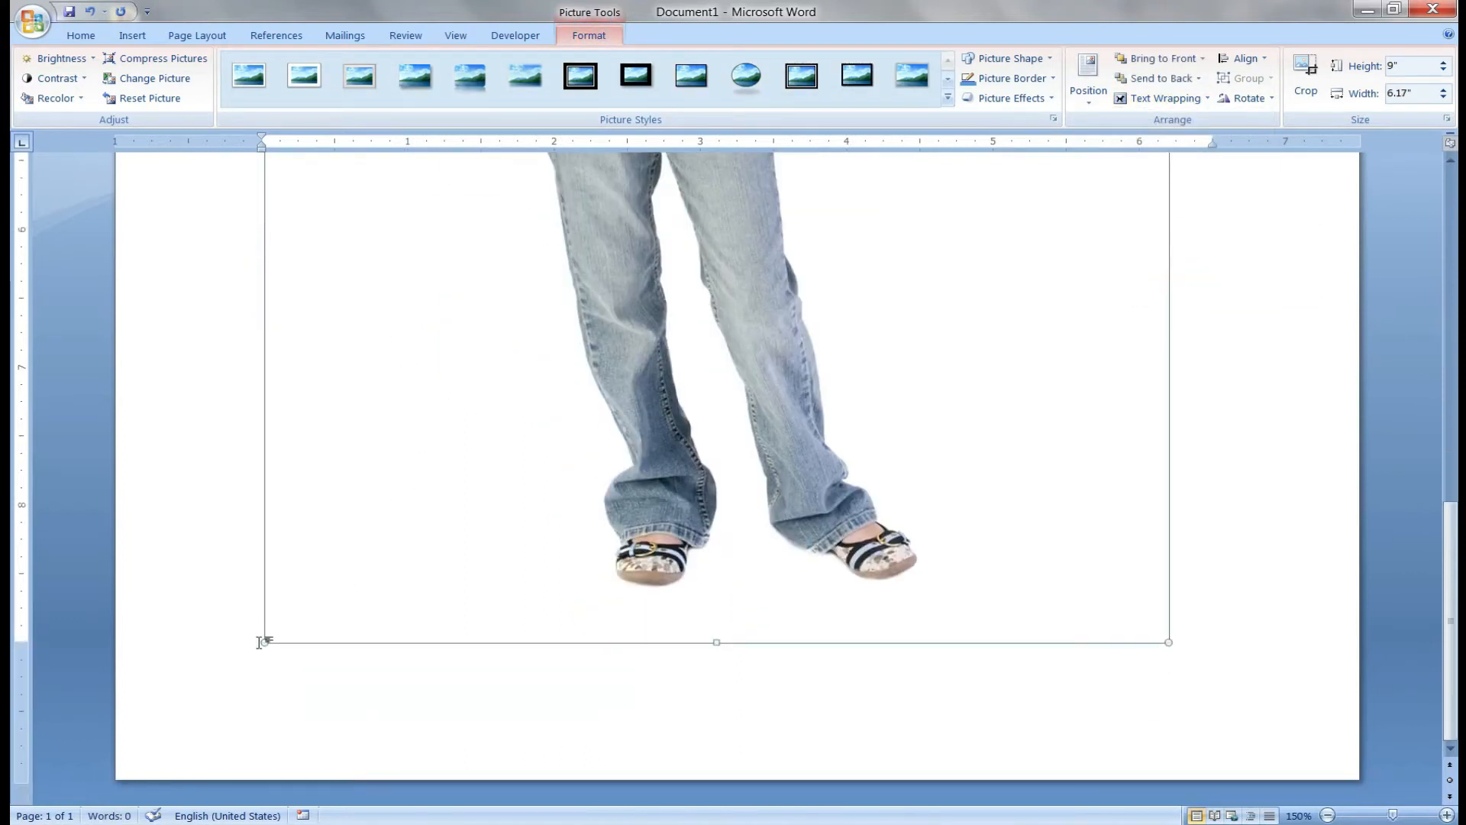
drag(264, 643, 848, 216)
scroll(939, 327, up, 7)
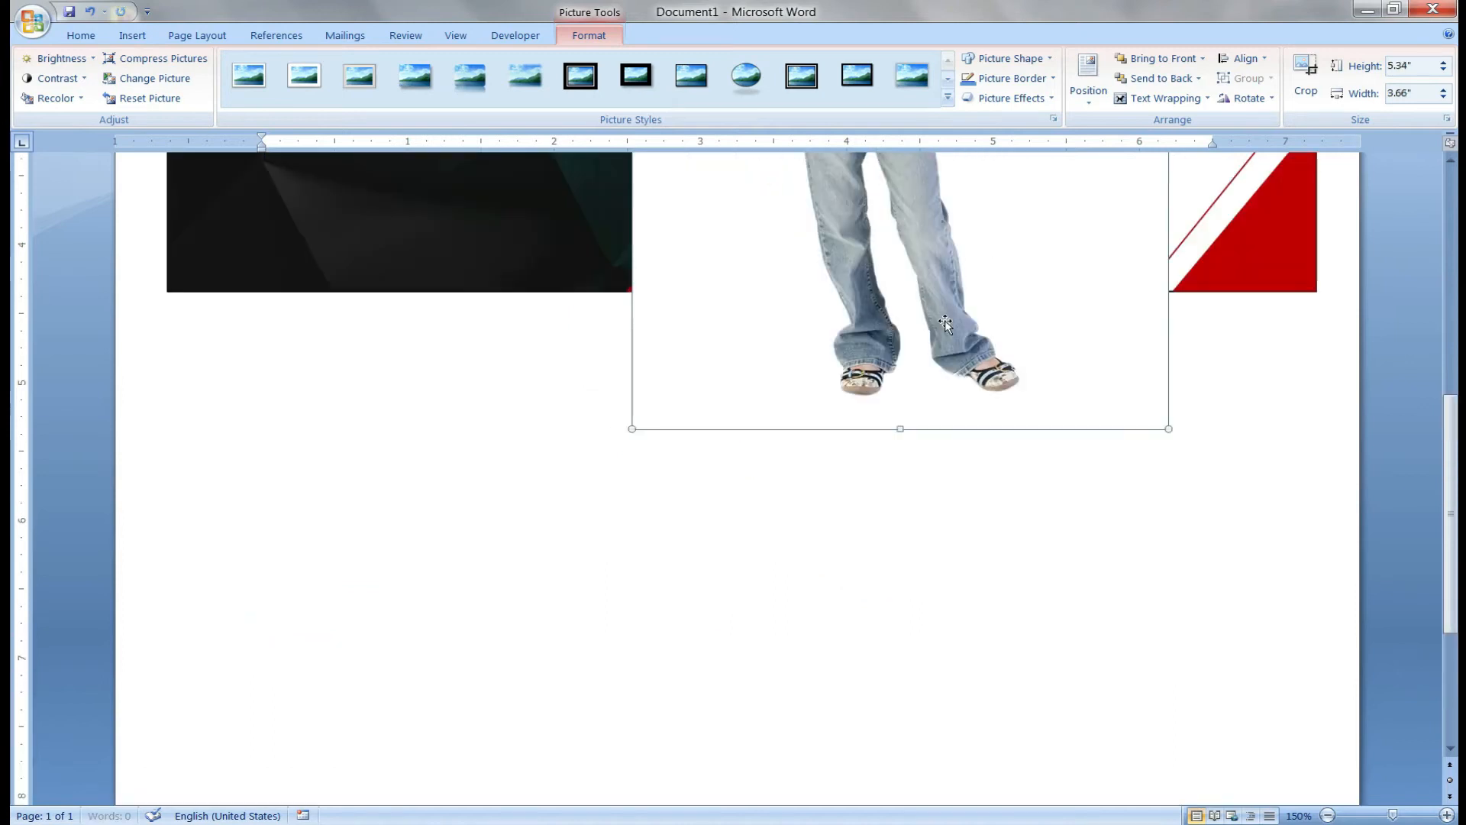
- Scale the student picture down to about 4.72" high and 3.24" wide and place it over the rectangle's white area
scroll(688, 305, up, 3)
drag(630, 311, 807, 552)
drag(981, 690, 1080, 416)
scroll(1110, 510, down, 5)
drag(905, 525, 792, 537)
scroll(1227, 501, up, 4)
drag(1093, 500, 1111, 498)
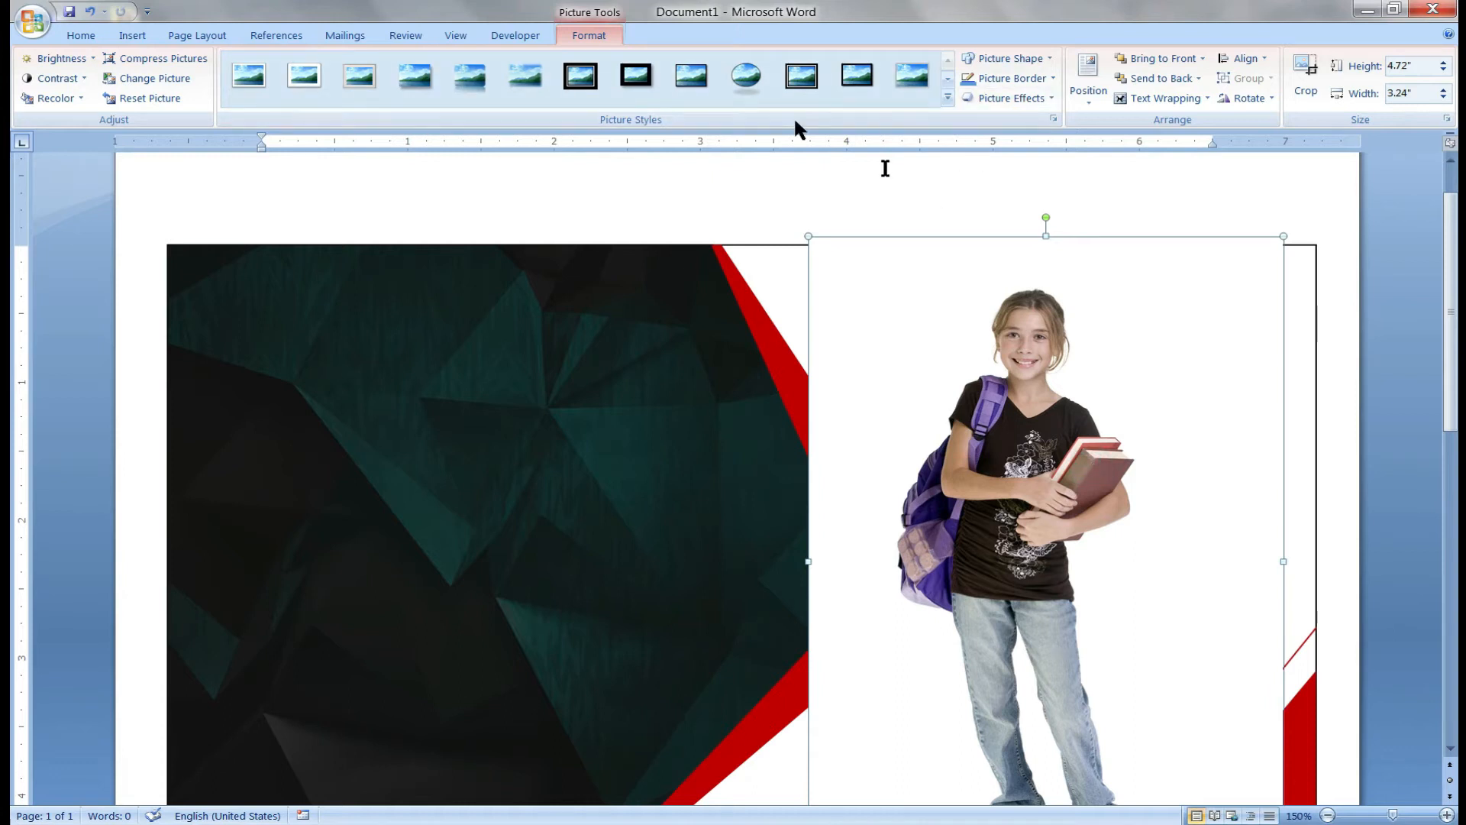
- Crop the student picture to about 3.65" high with its lower edge on the rectangle's bottom edge, and shift it slightly right
click(1304, 67)
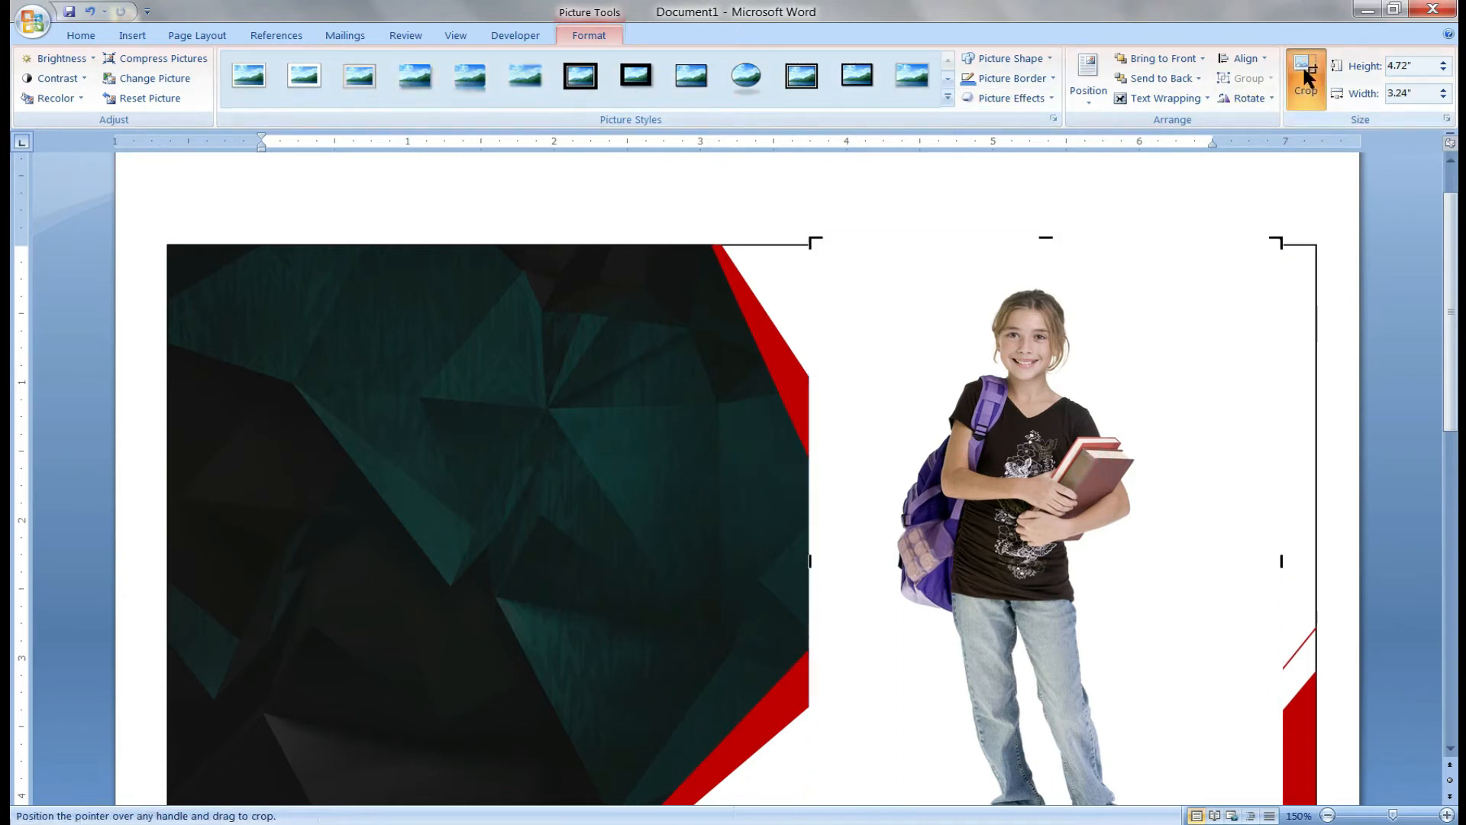
drag(1046, 235, 1125, 485)
scroll(1054, 321, down, 7)
scroll(1112, 408, up, 3)
scroll(1113, 407, up, 1)
click(697, 346)
scroll(1141, 470, up, 3)
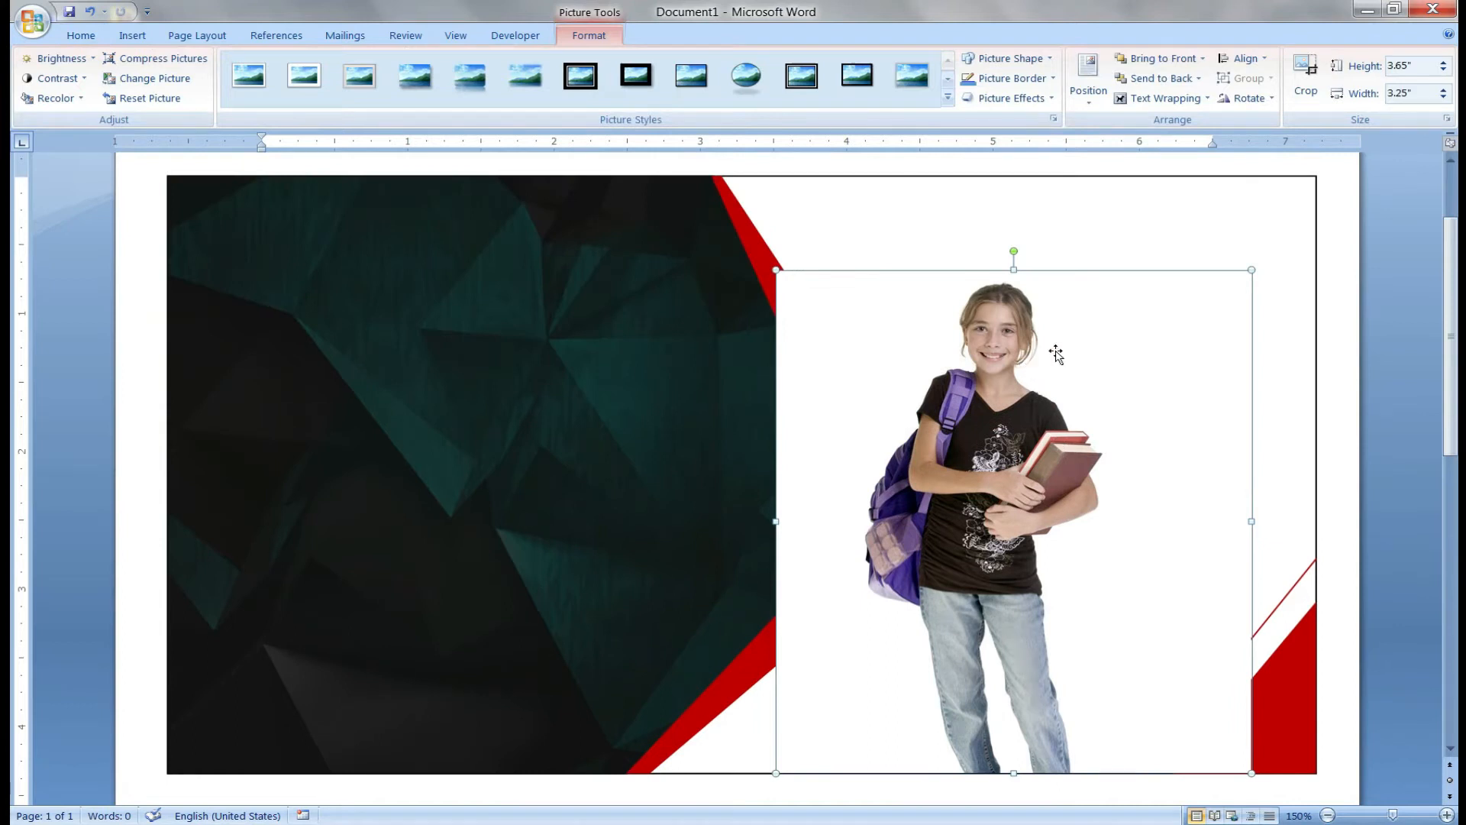
drag(1013, 395, 1049, 396)
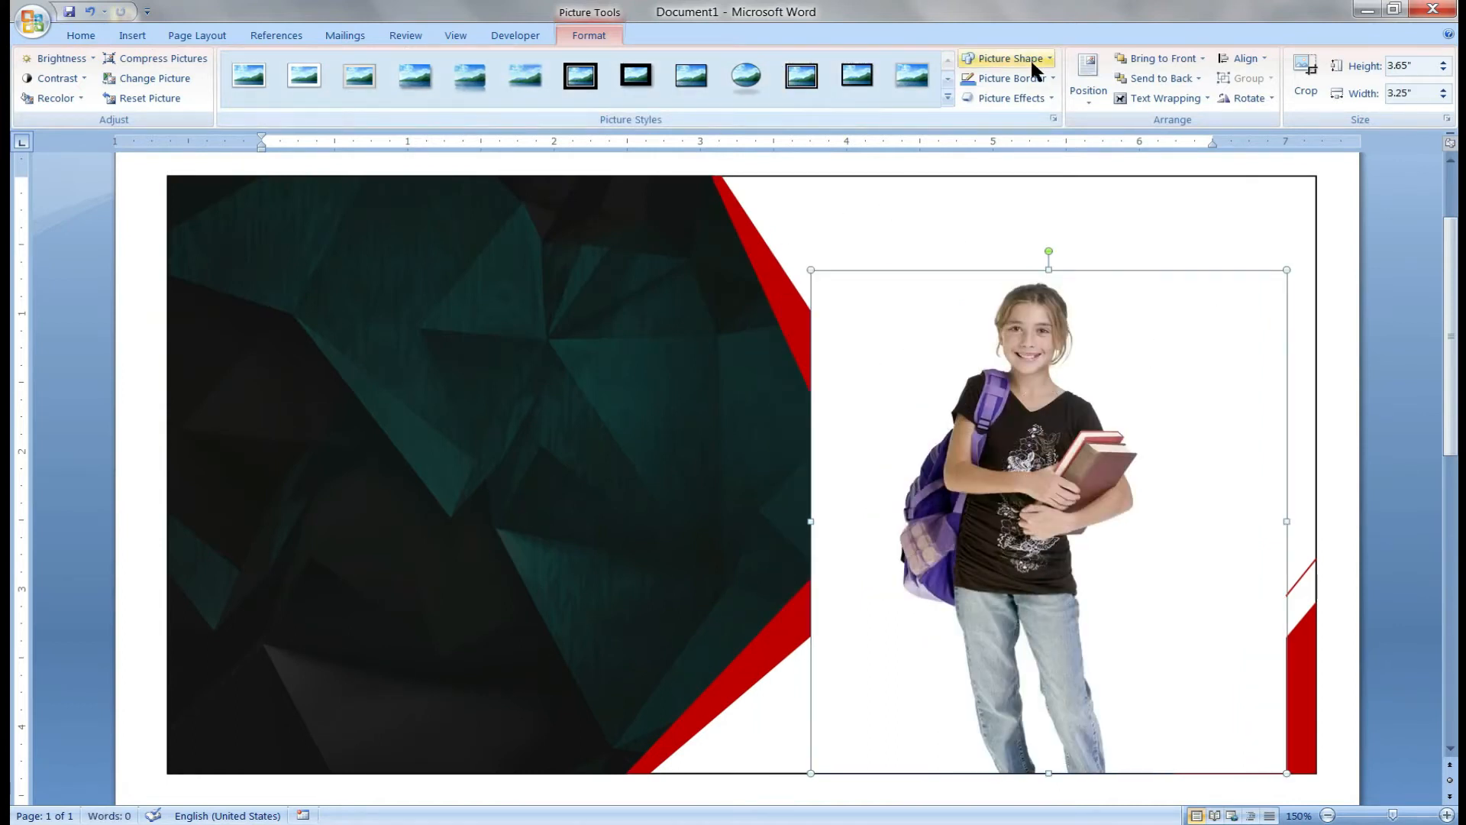
- Send the student picture behind the other shapes and remove the fill from the large rectangle
click(1154, 78)
click(1162, 220)
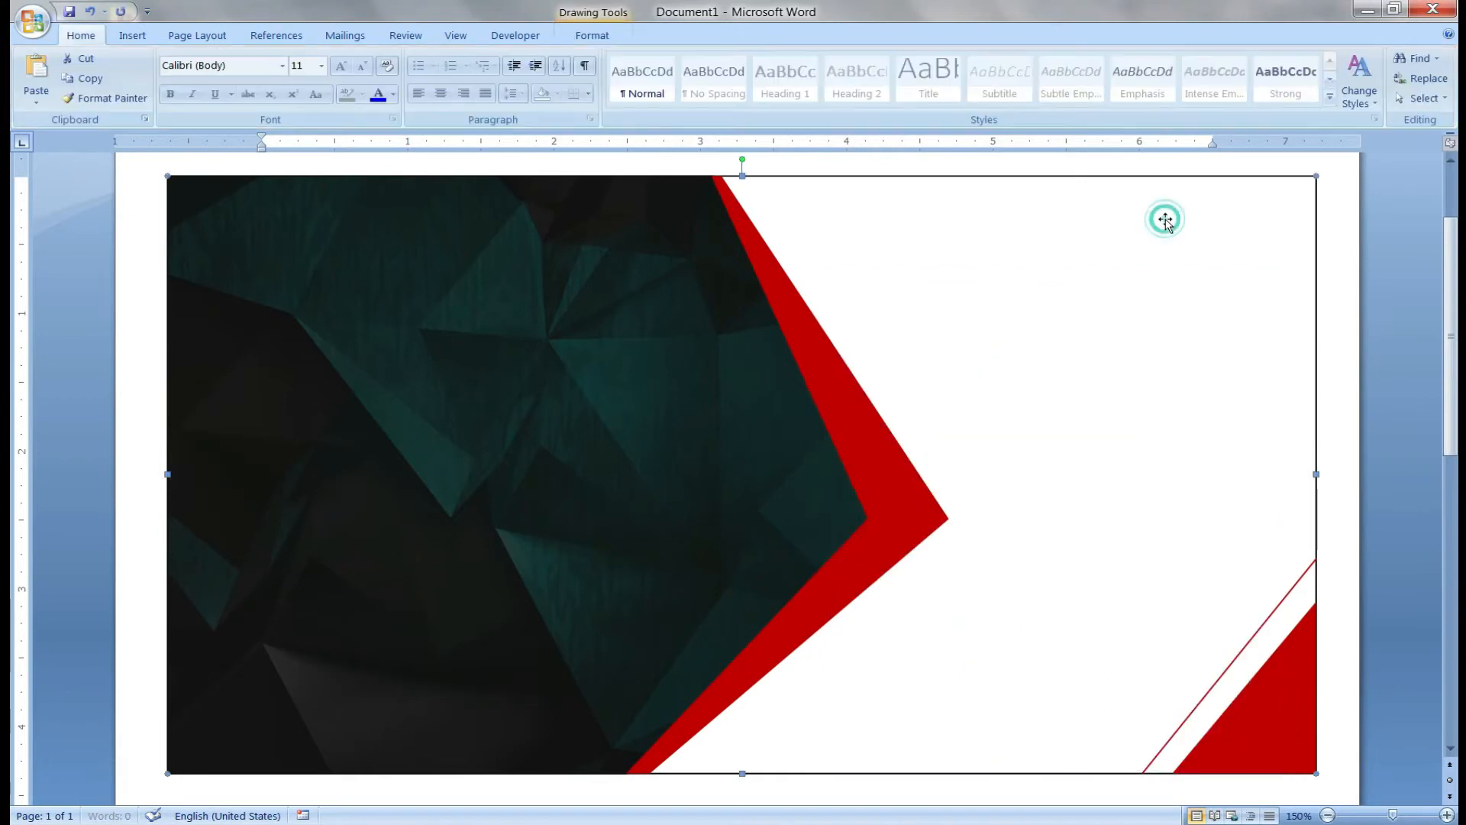
click(132, 35)
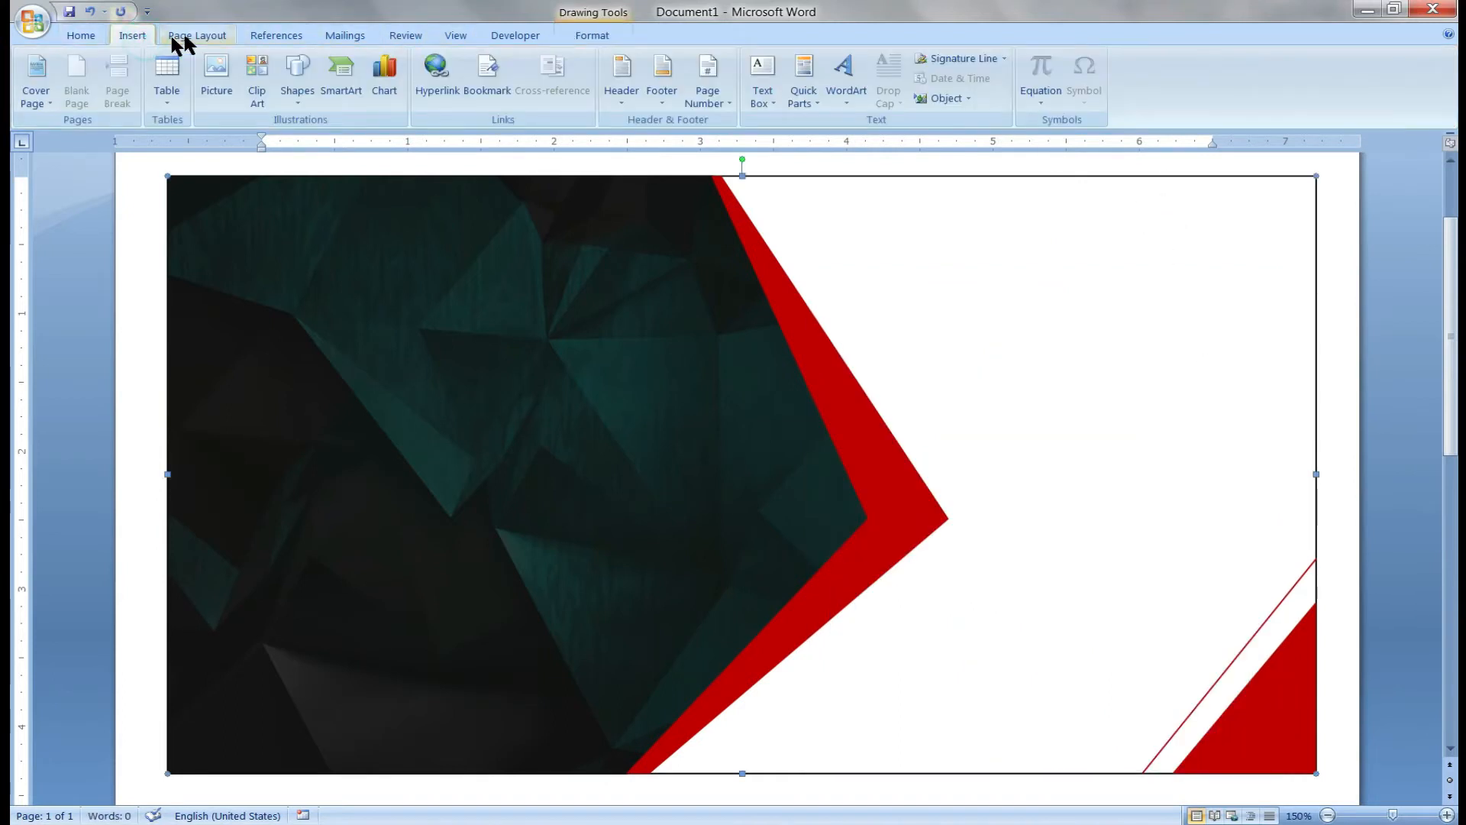
click(598, 34)
click(663, 66)
click(701, 248)
- Move the student picture slightly right, clear of the red pointed shape, and deselect it
scroll(1136, 262, down, 2)
scroll(1144, 360, up, 1)
drag(1047, 269, 1108, 265)
click(966, 643)
scroll(916, 662, up, 1)
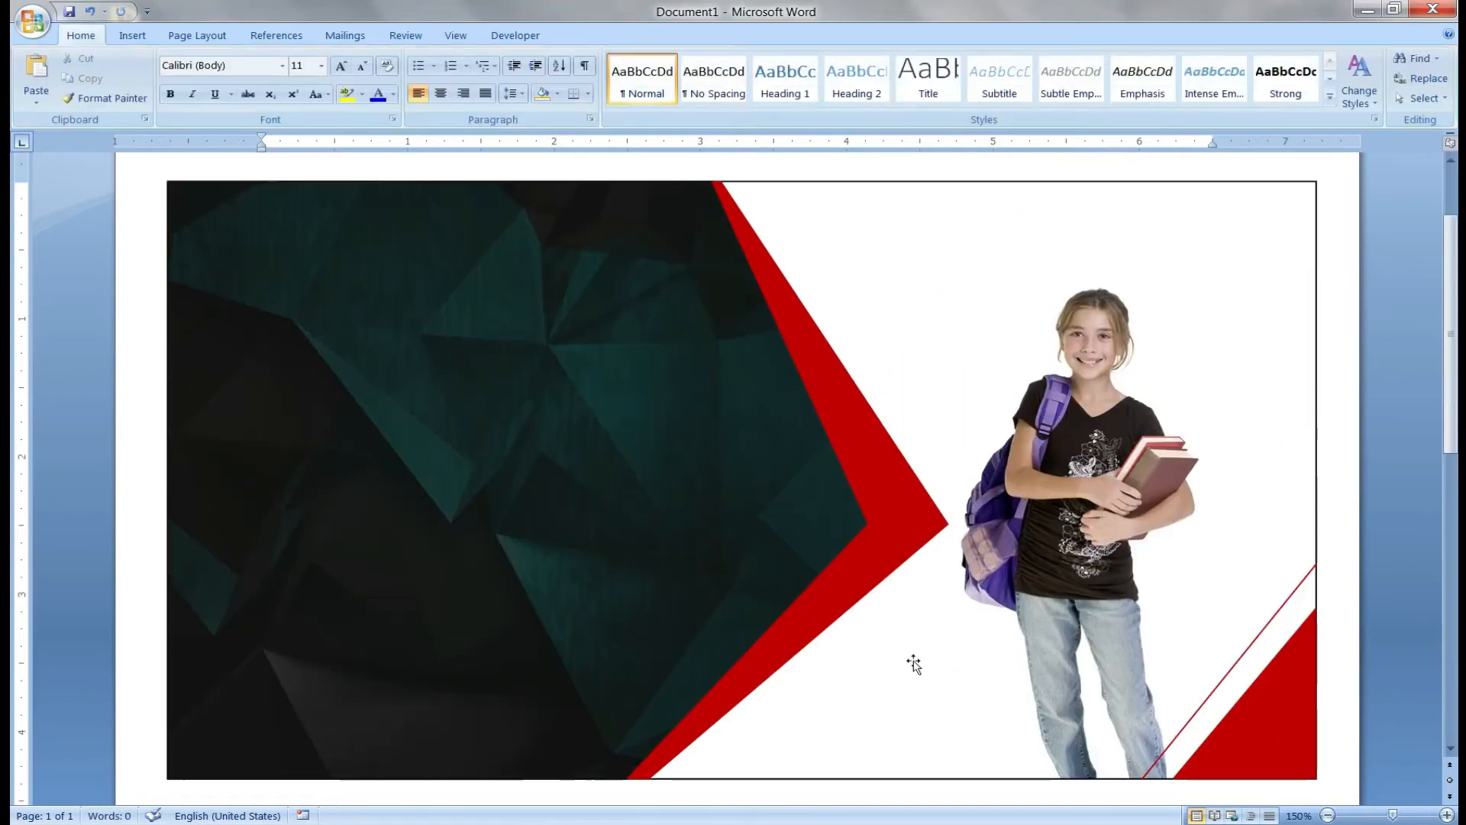
scroll(1336, 351, down, 3)
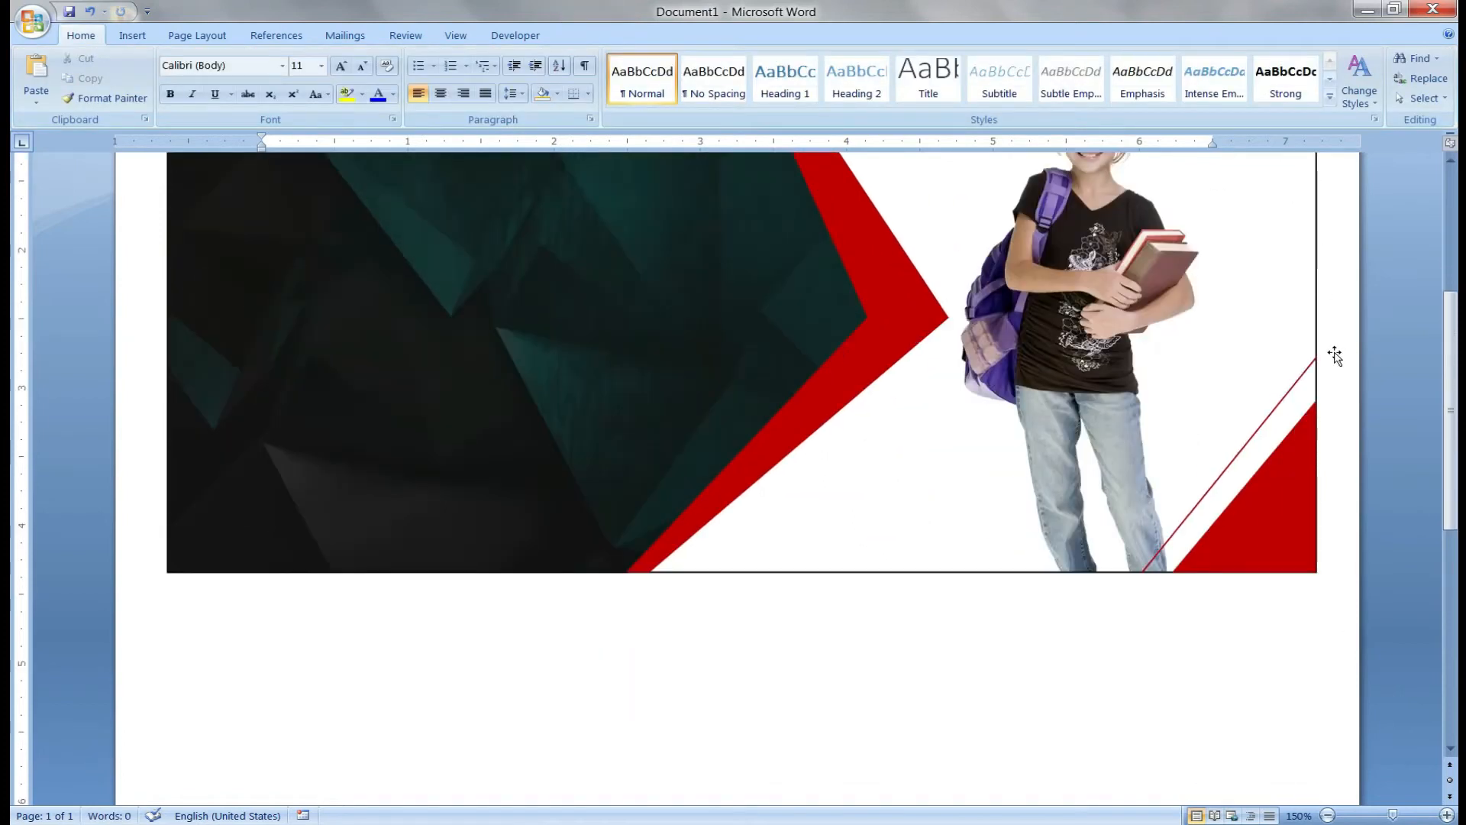
scroll(992, 628, up, 3)
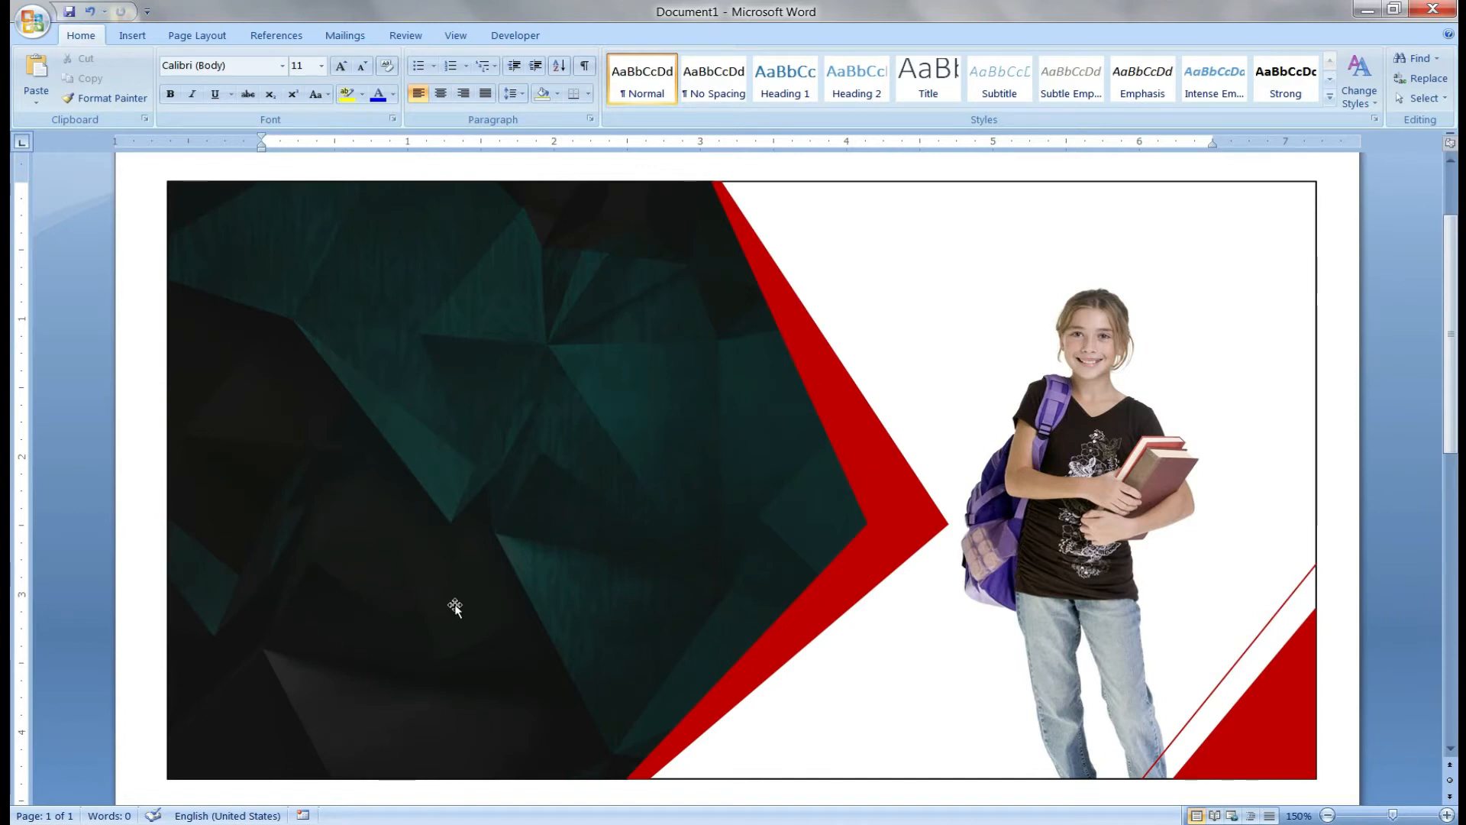
- Switch to the browser, examine the thumbnail design image results for a text layout, and return to the Word document
key(alt+Tab)
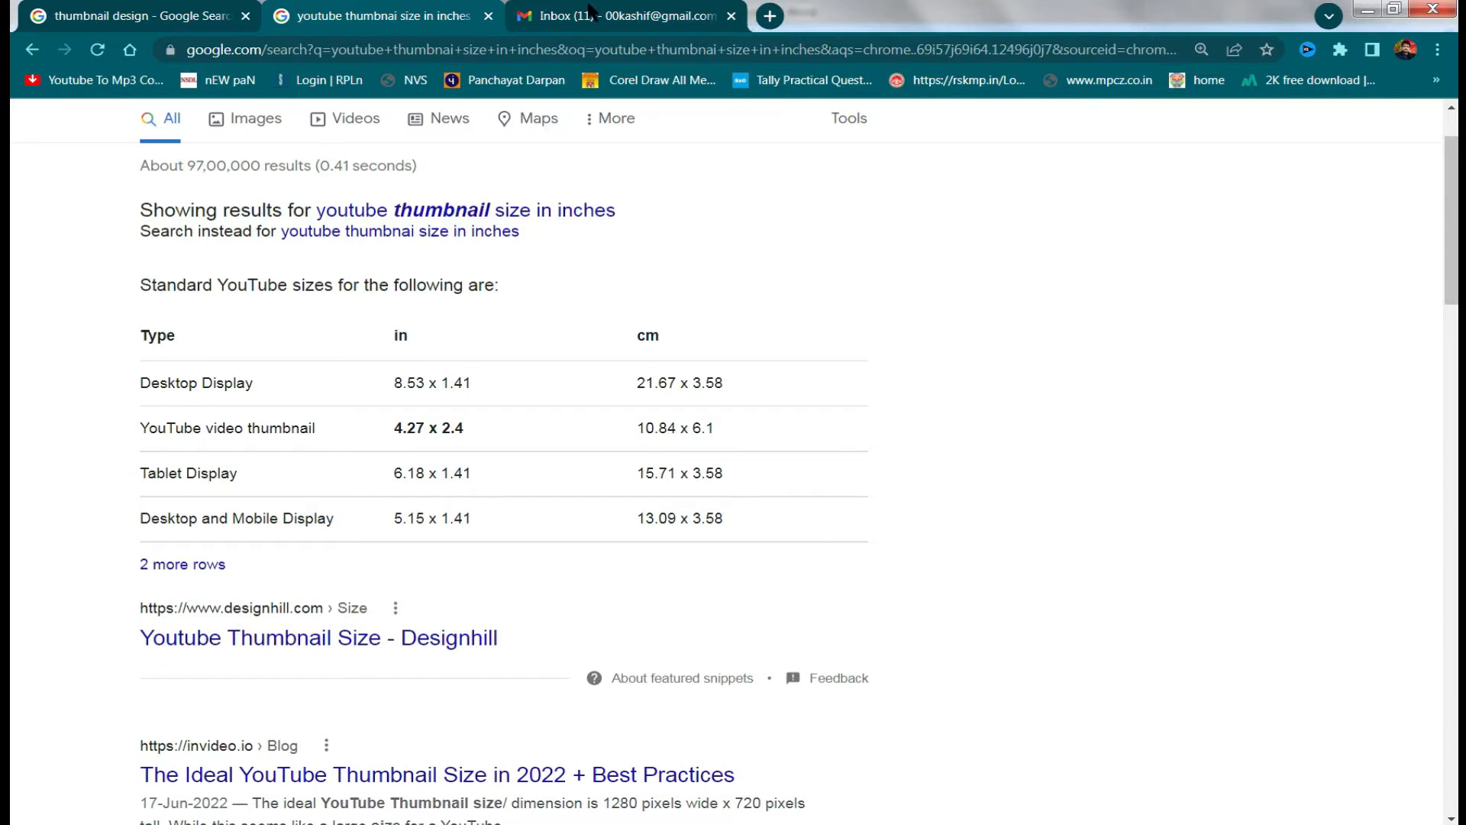
click(221, 13)
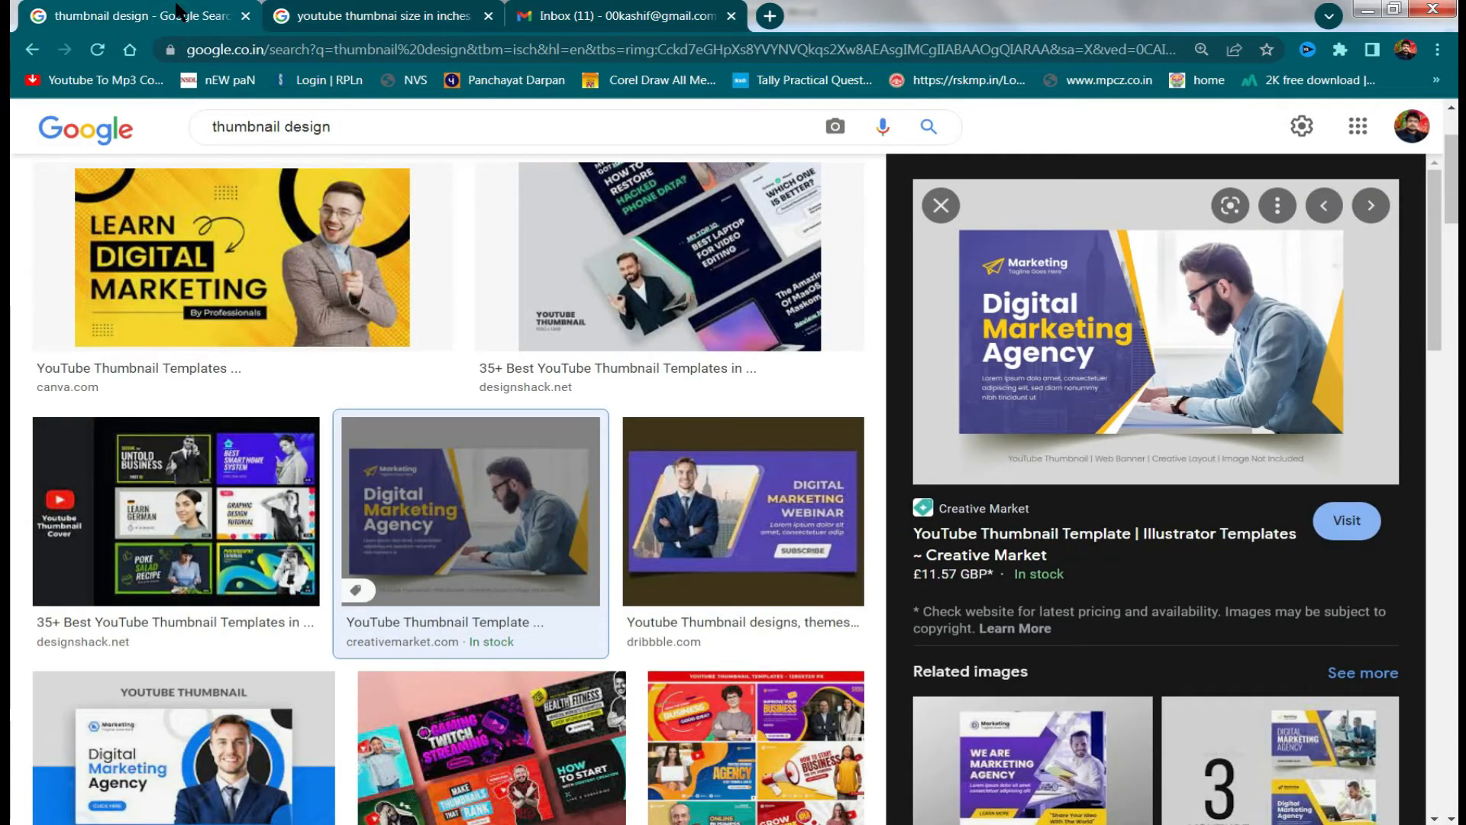
click(1367, 9)
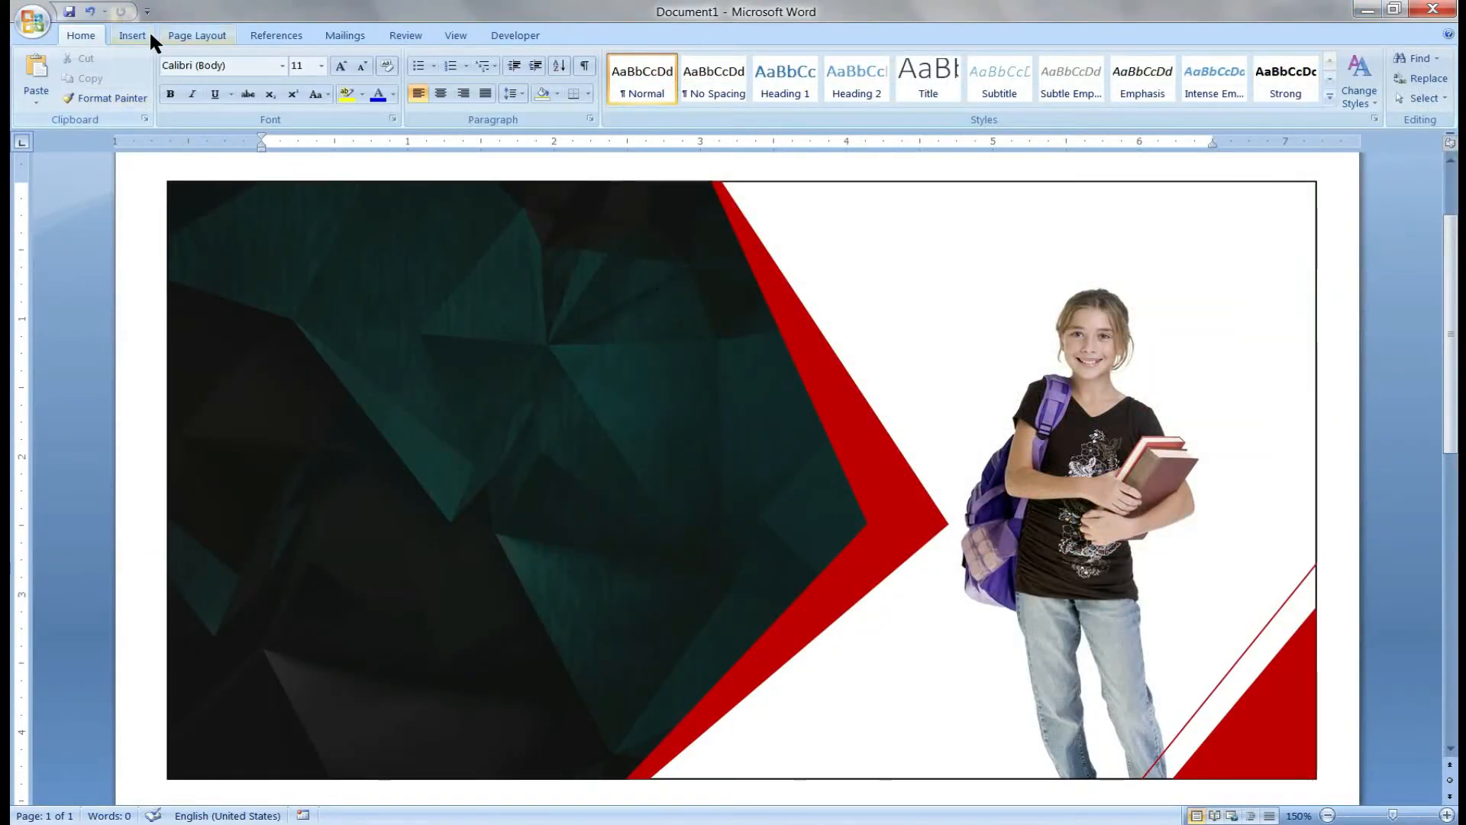
click(133, 35)
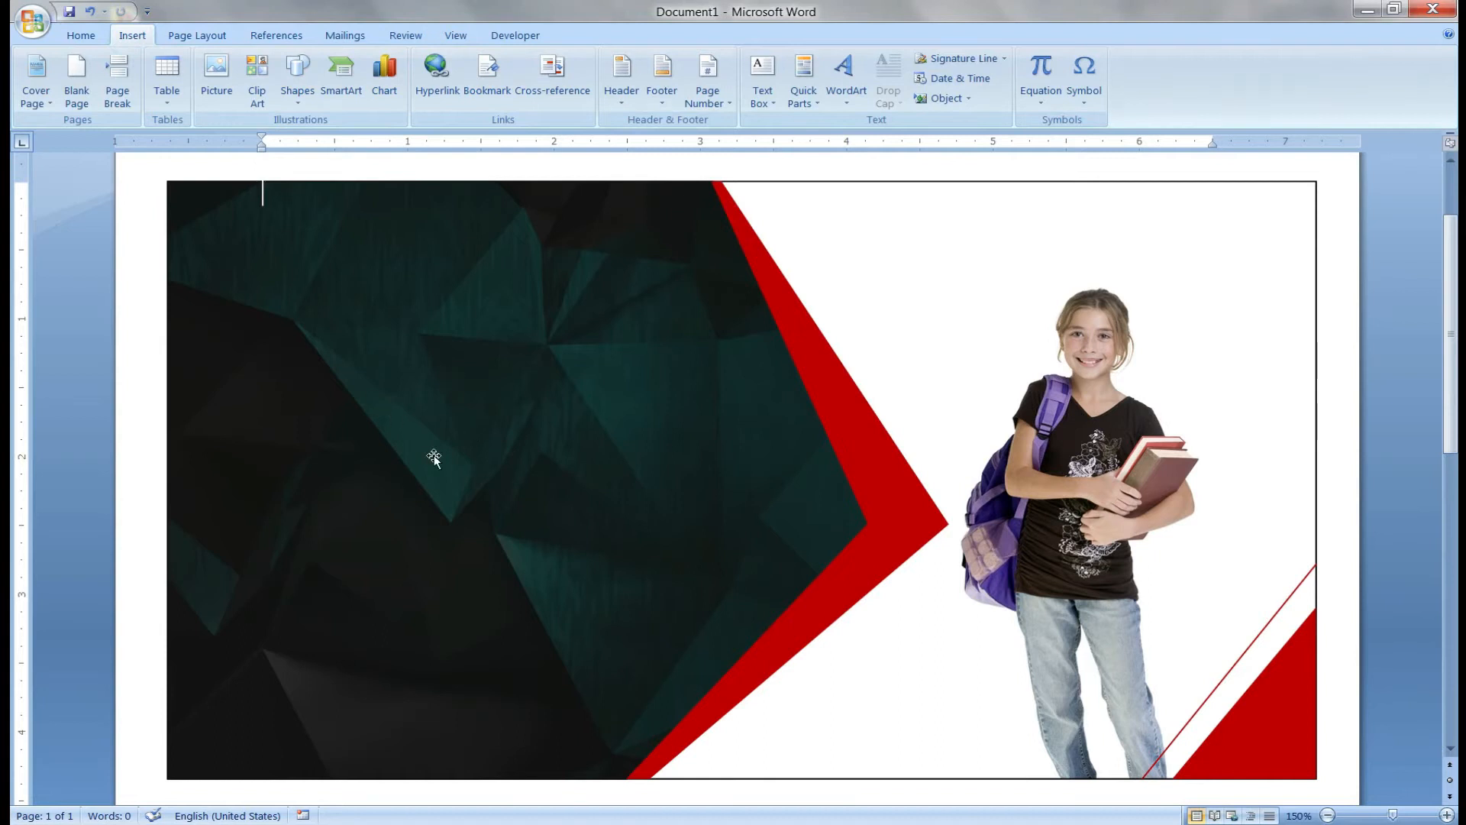
click(853, 89)
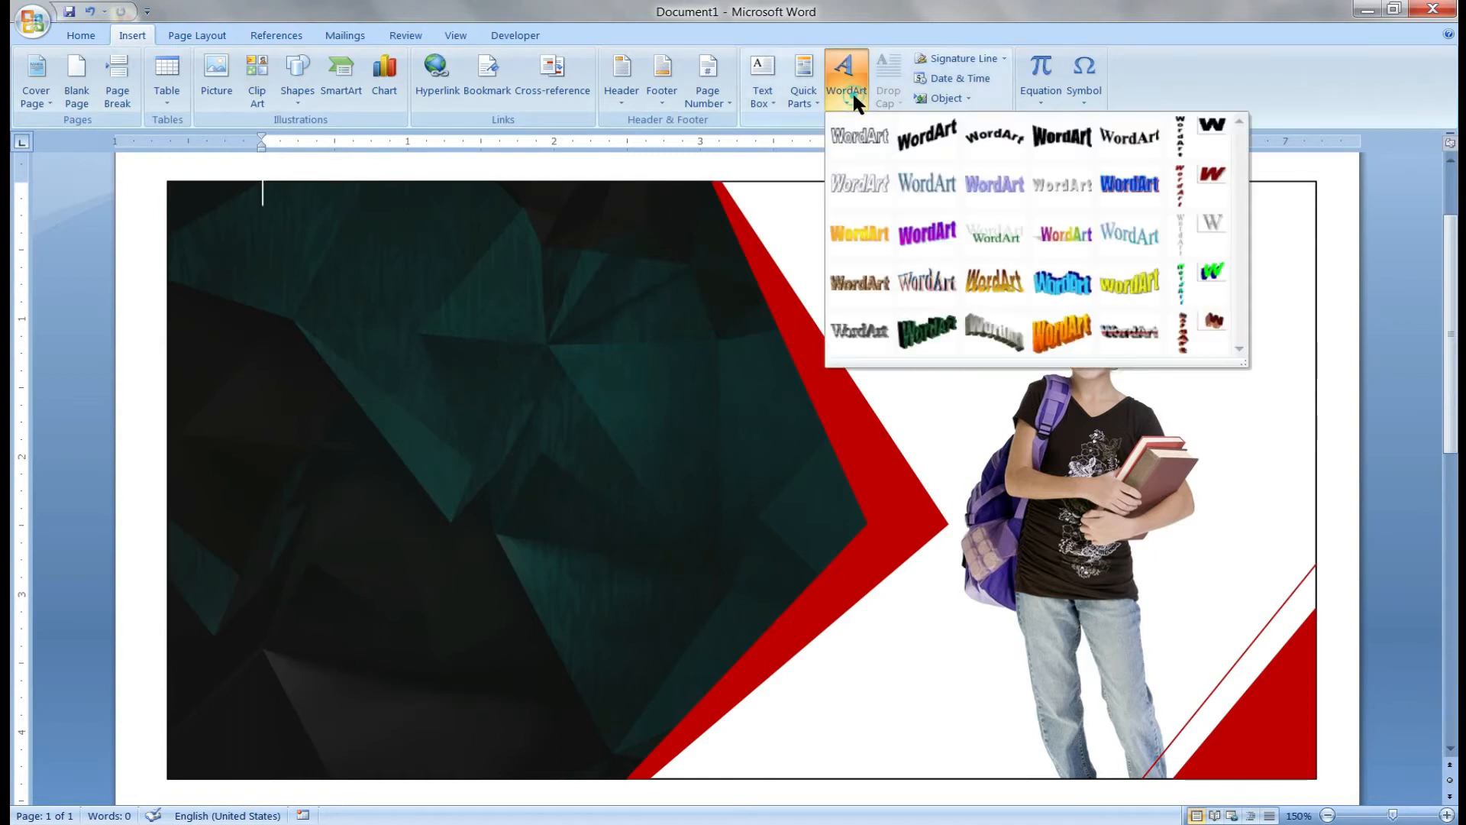
click(859, 138)
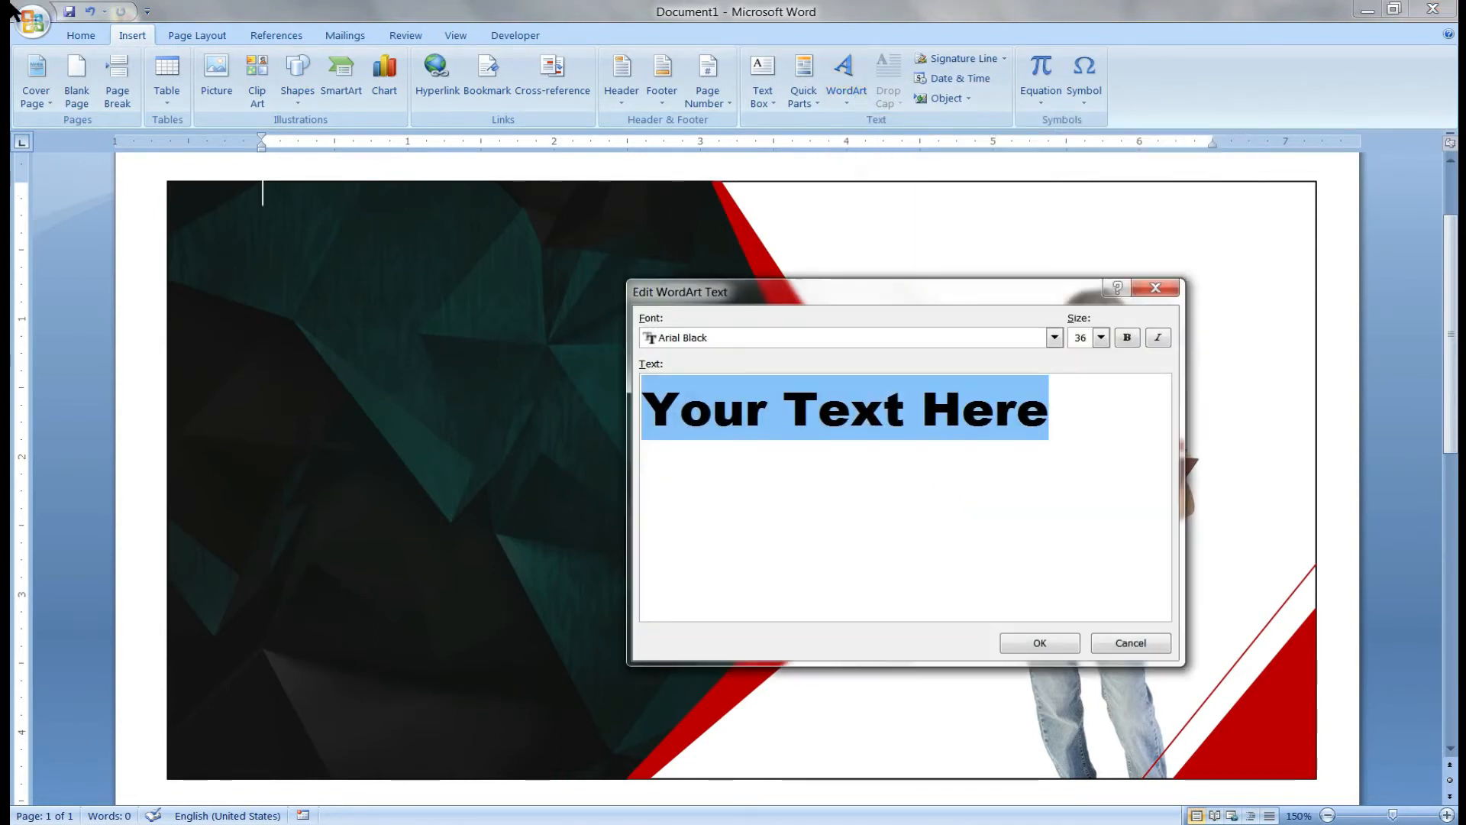
click(1130, 643)
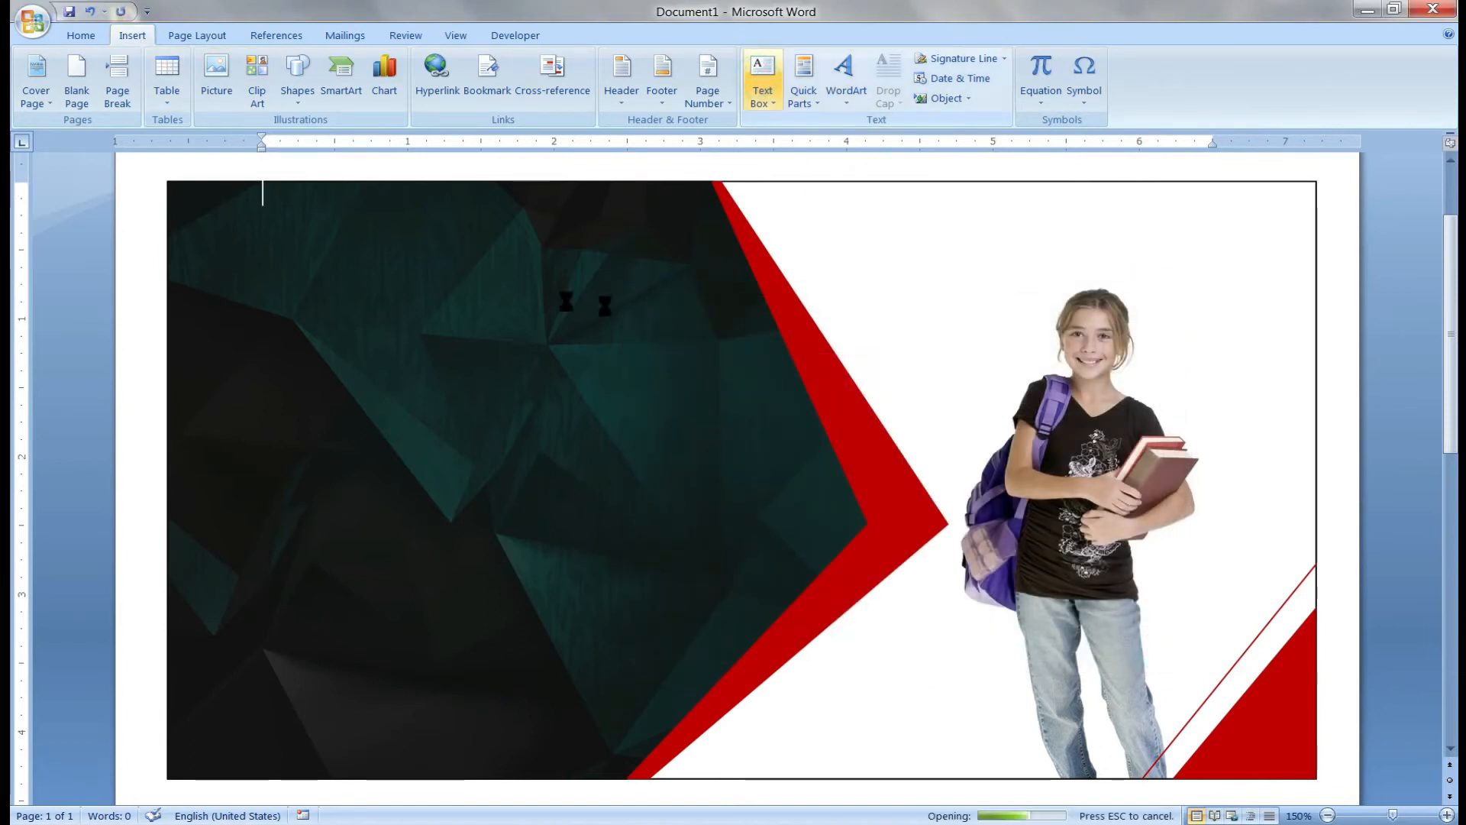
- Insert a ready-made text box and replace its placeholder text with LEARN, DIGITAL and MARKETING on three separate lines
click(758, 79)
click(785, 200)
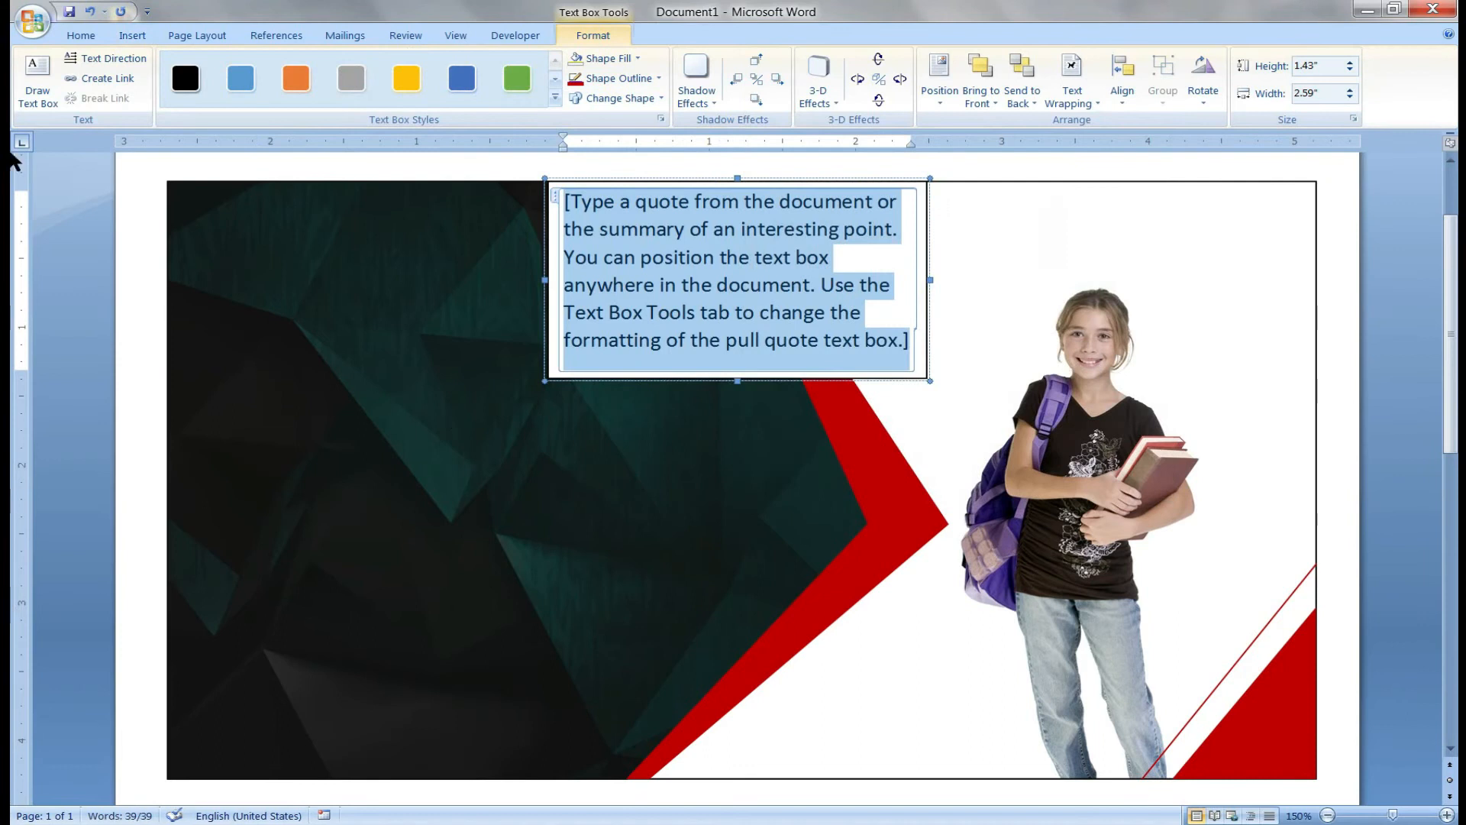
text(L)
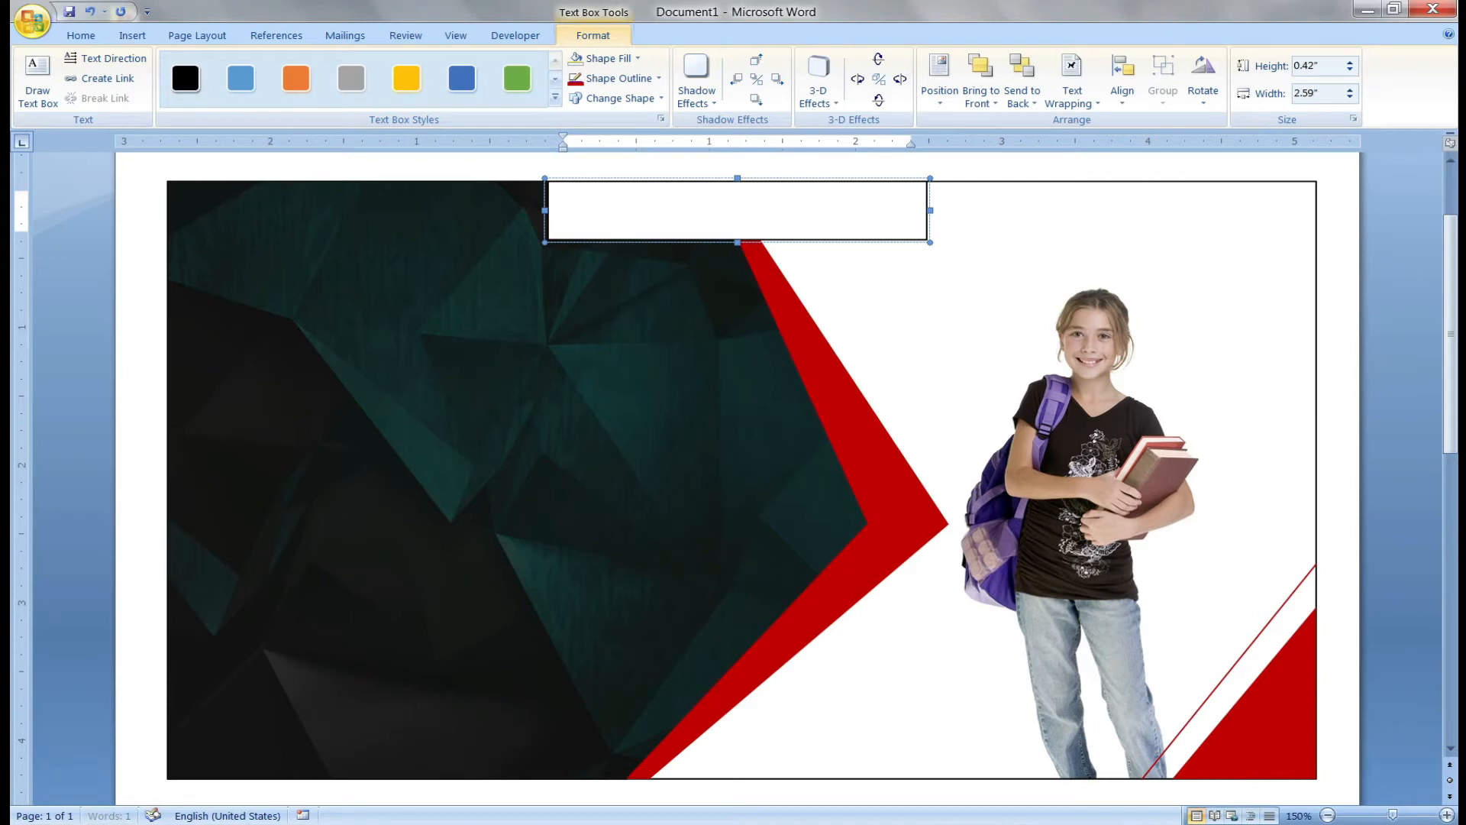
text(LEARN)
key(Return)
text(dIGI)
key(BackSpace)
key(BackSpace)
key(BackSpace)
key(BackSpace)
text(DIGITALK MA)
key(BackSpace)
key(BackSpace)
key(BackSpace)
key(BackSpace)
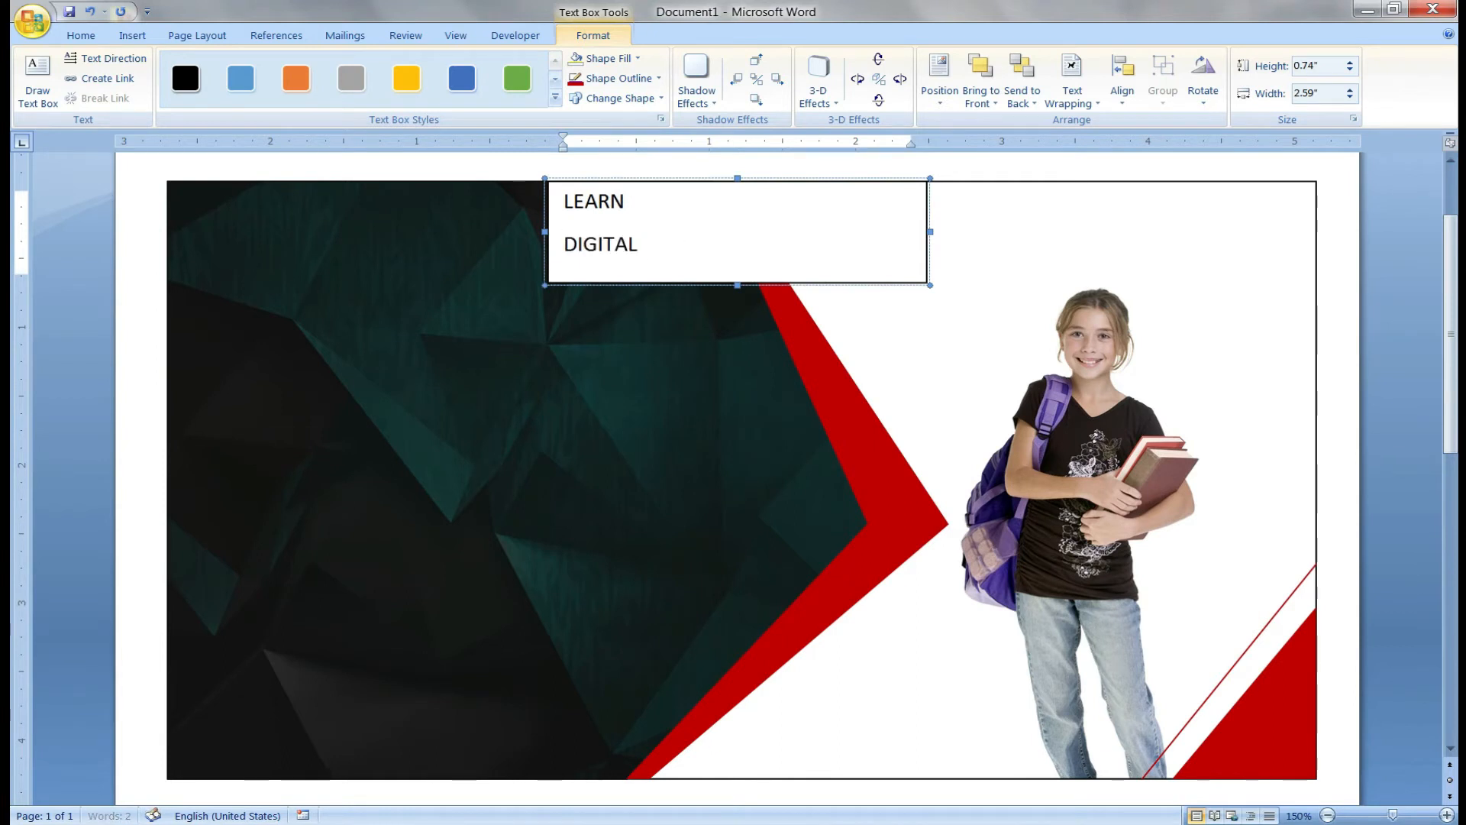
key(Return)
text(MARKETING)
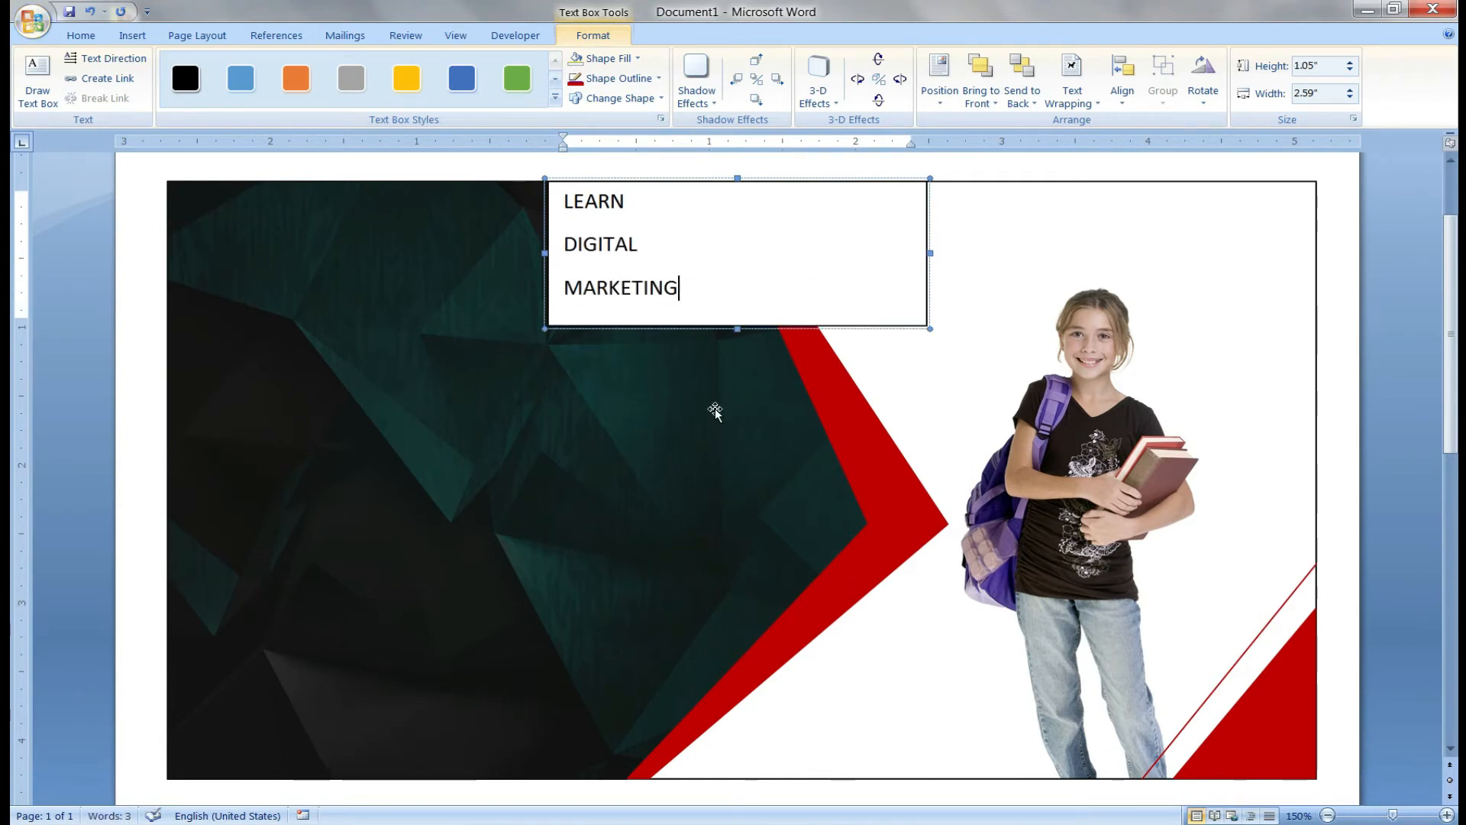
- Enlarge all three lines of the text box to font size 48
drag(671, 287, 519, 175)
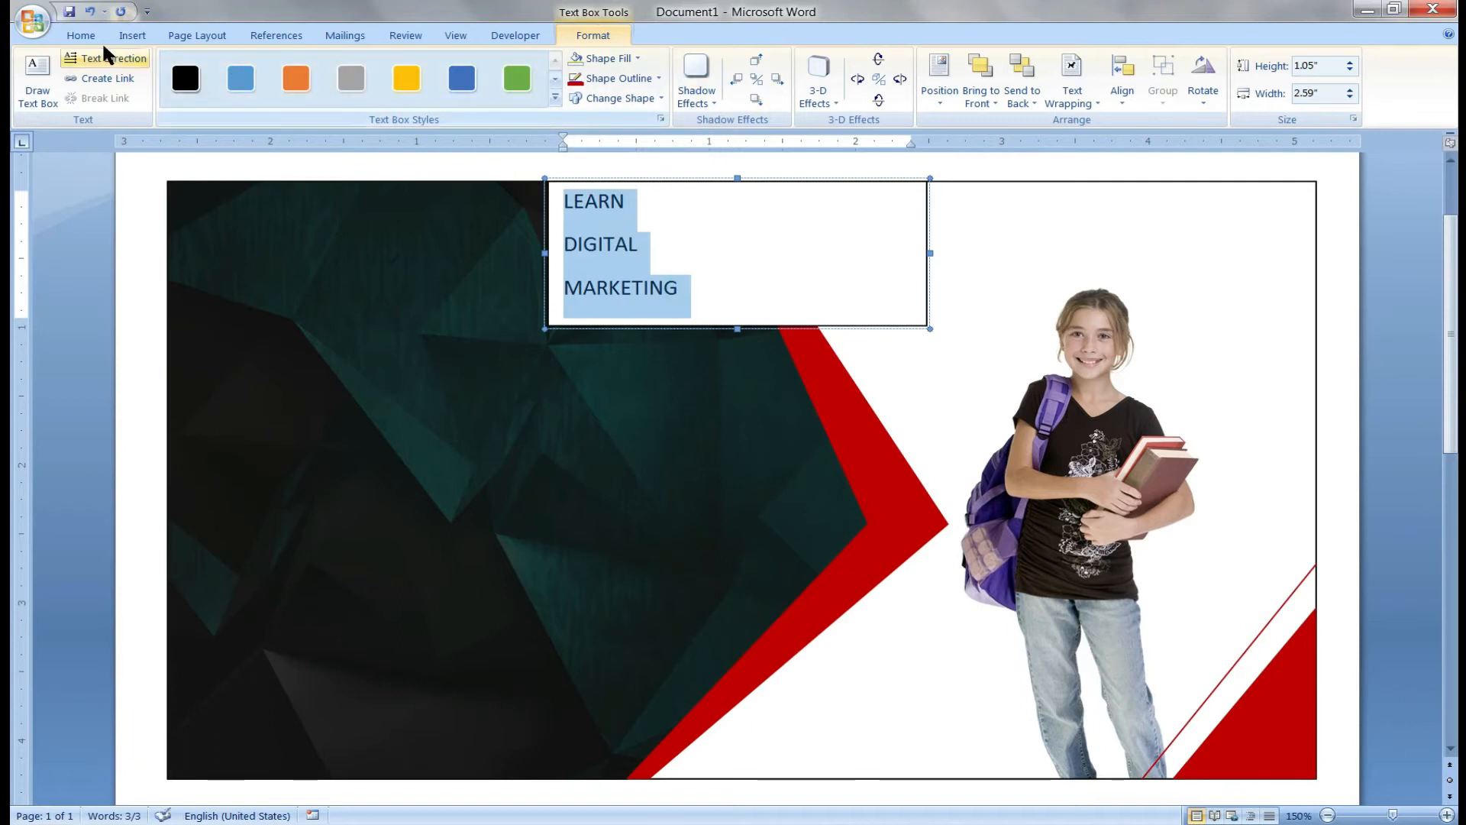
click(80, 36)
click(336, 65)
click(336, 65)
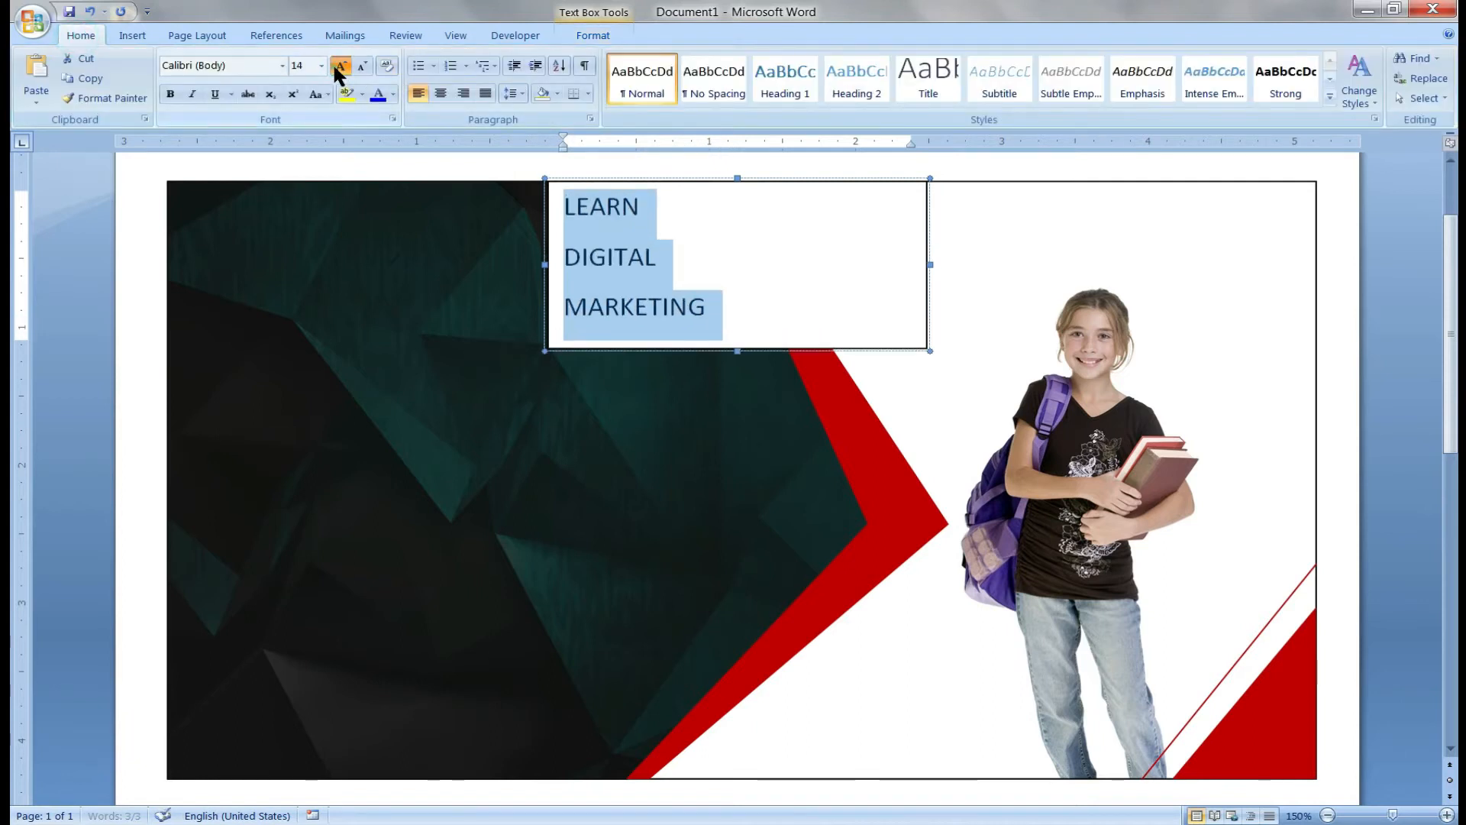
click(336, 65)
click(336, 65)
click(336, 64)
click(336, 65)
click(336, 65)
click(336, 64)
click(336, 65)
click(336, 65)
click(336, 65)
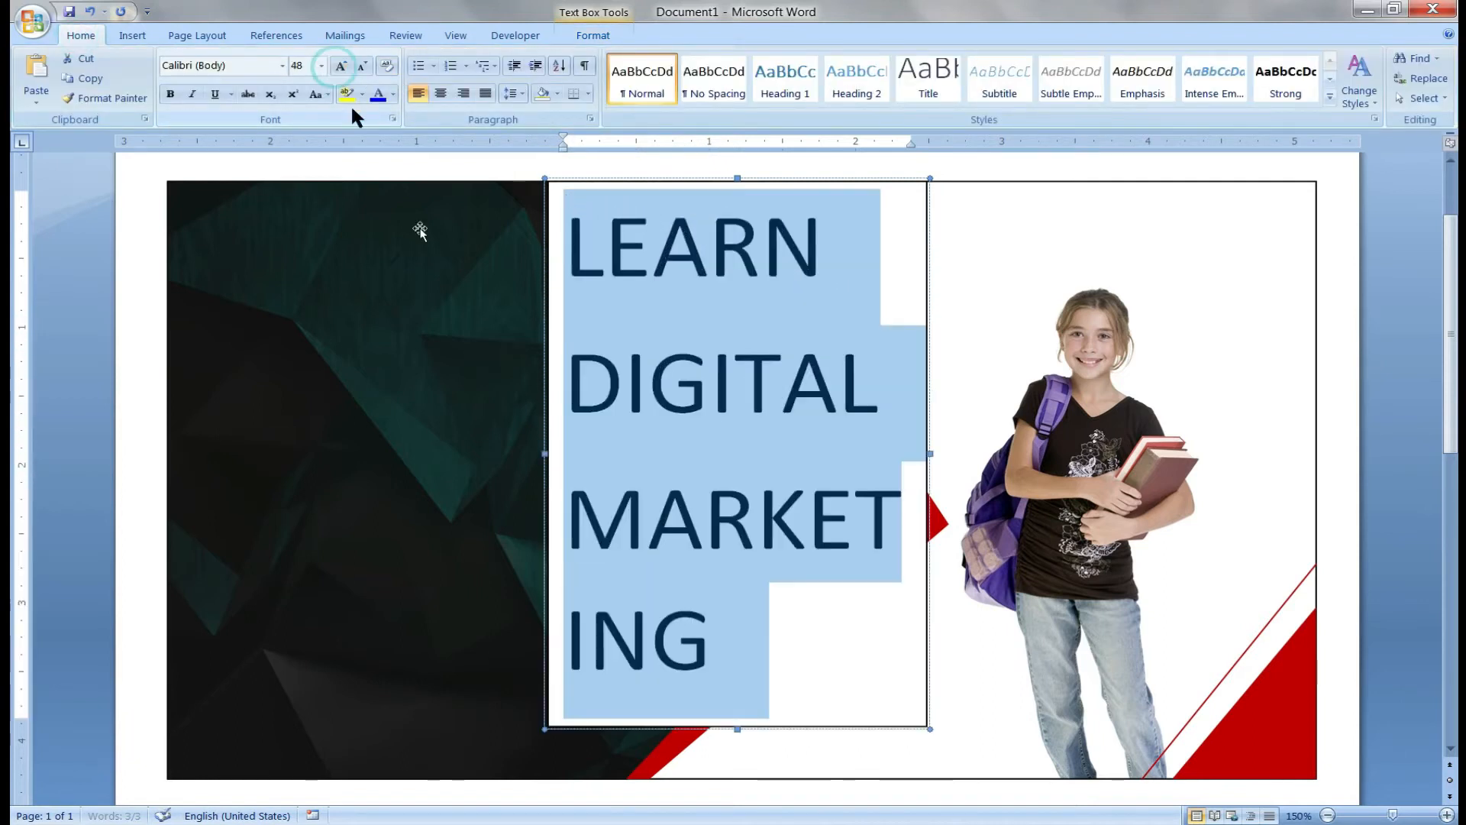
- Widen the text box to about 4.76" over the dark picture polygon and remove the space after its paragraphs
drag(545, 451, 230, 449)
drag(1086, 233, 872, 324)
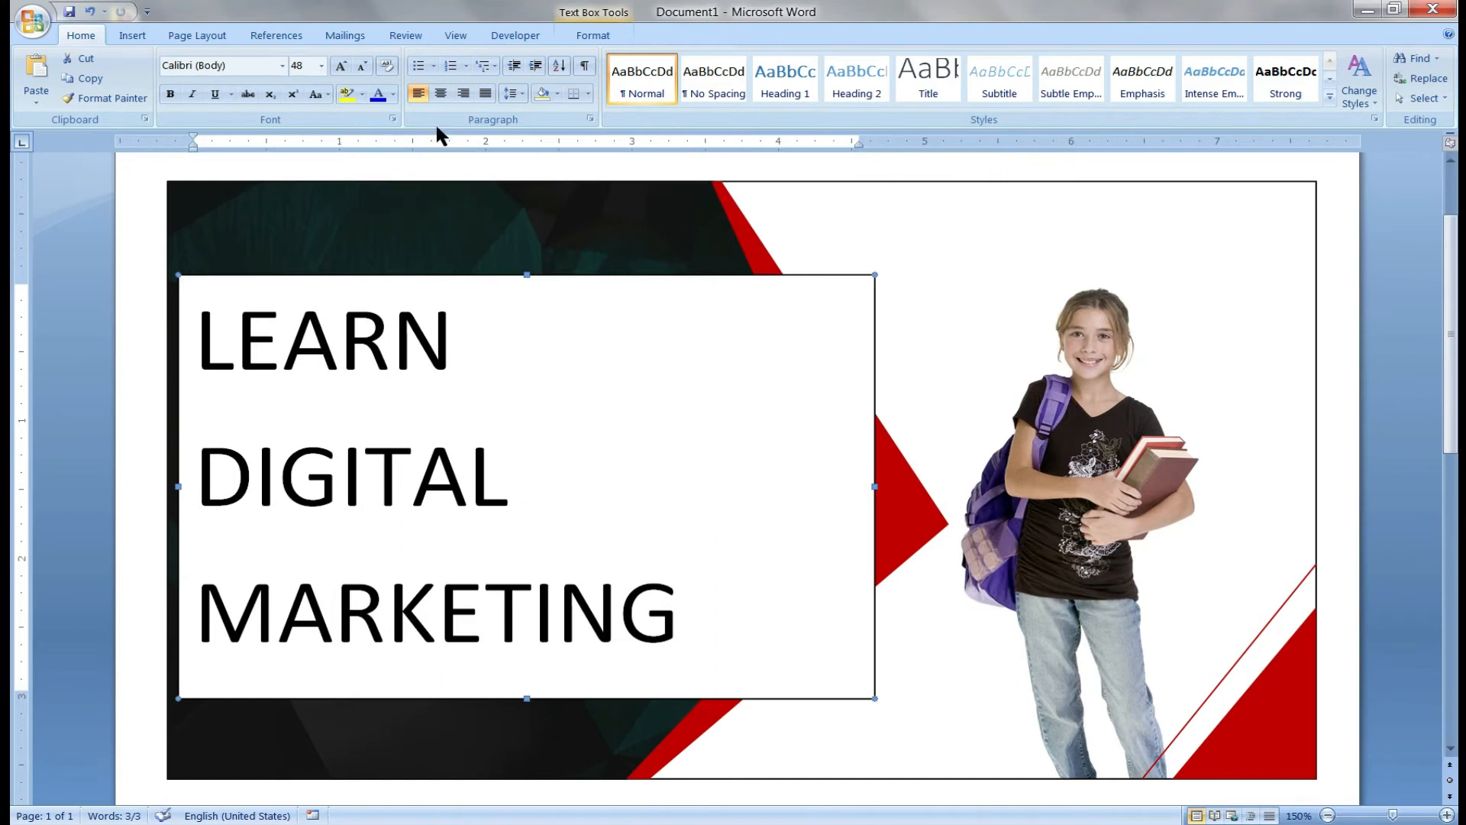
click(510, 94)
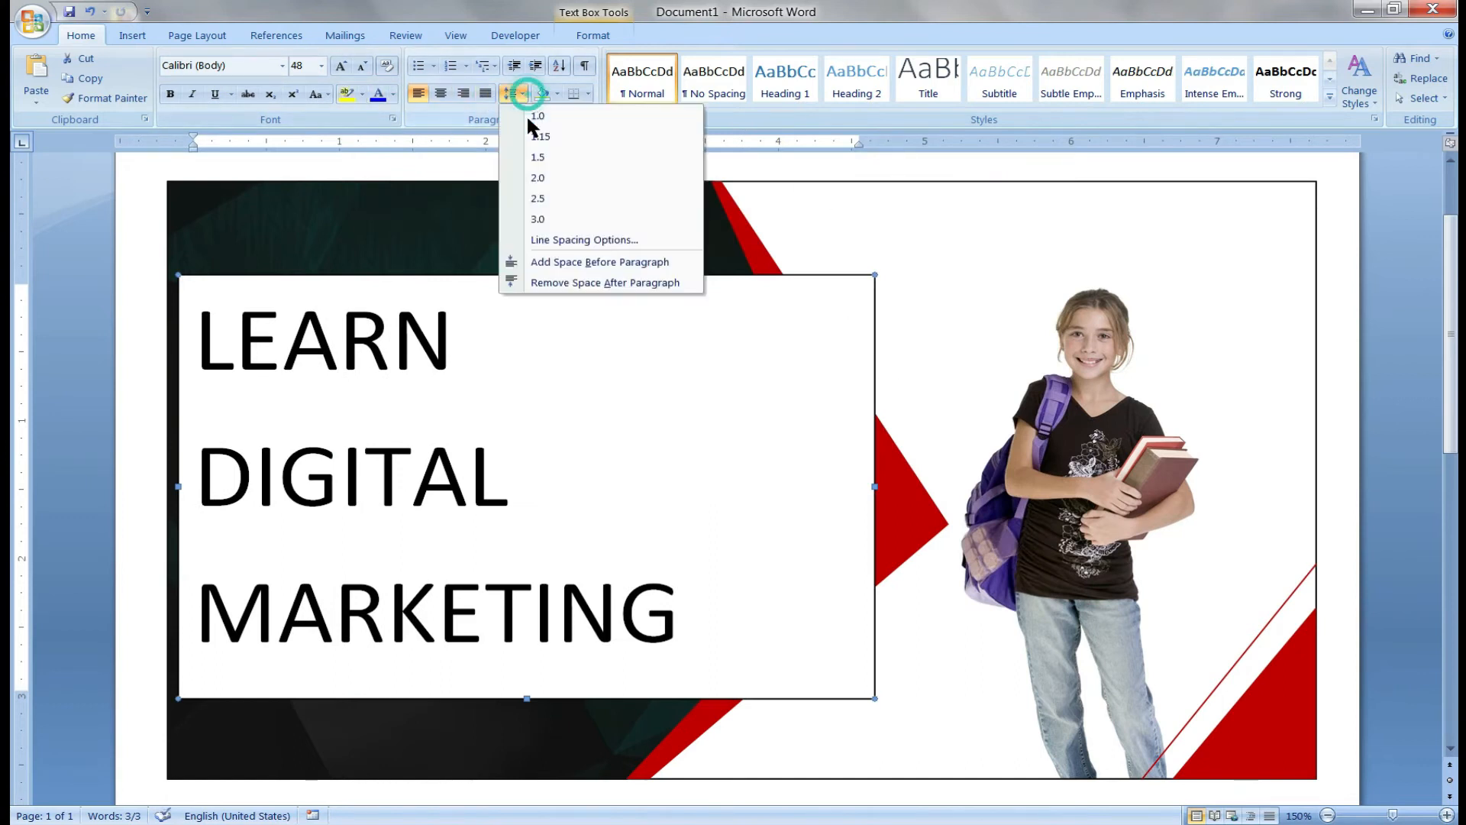
click(553, 284)
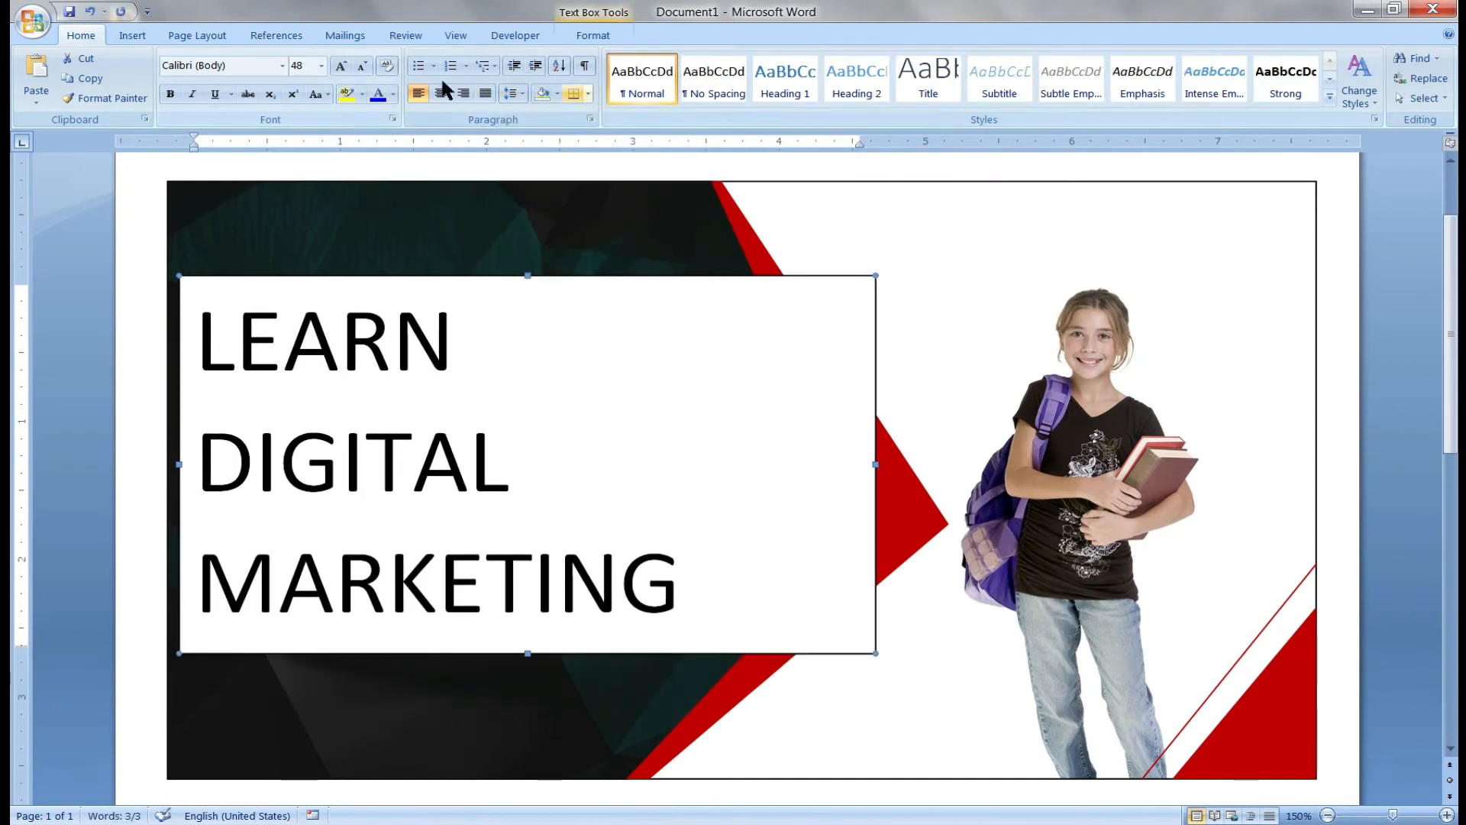
- Set the three text lines to the Aharoni font and colour them yellow
click(282, 66)
click(224, 303)
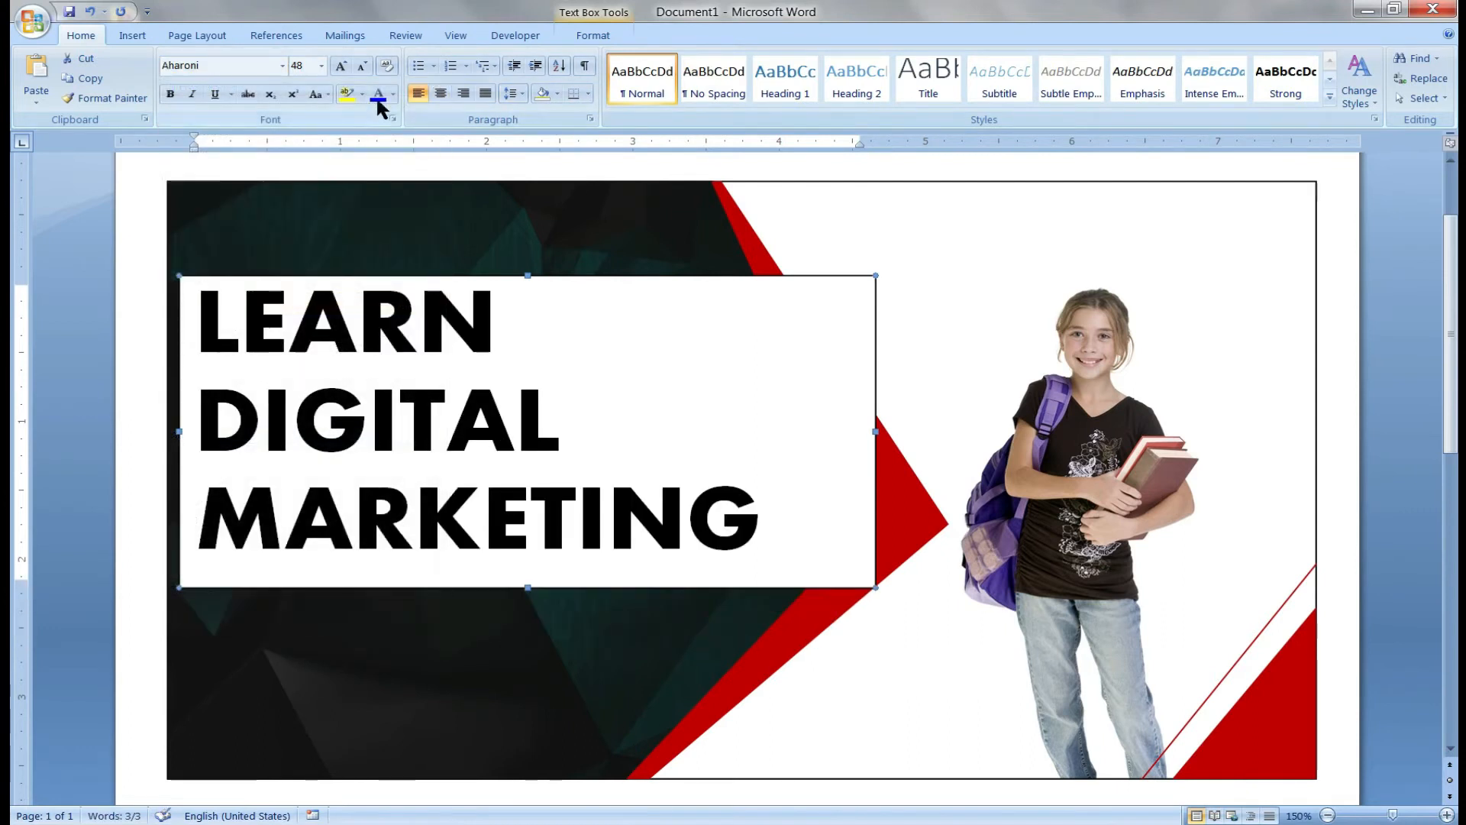
click(393, 94)
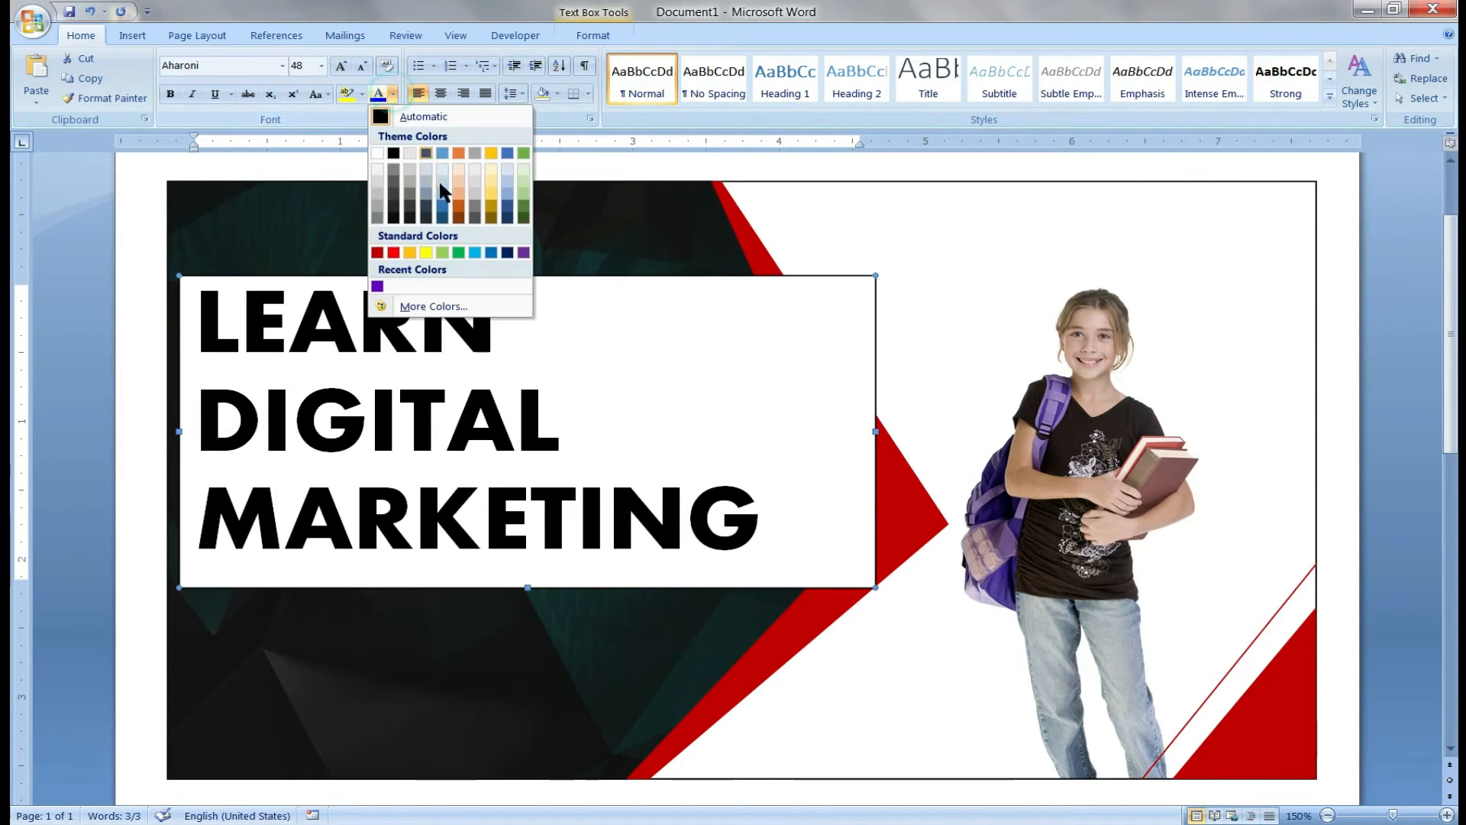
click(428, 250)
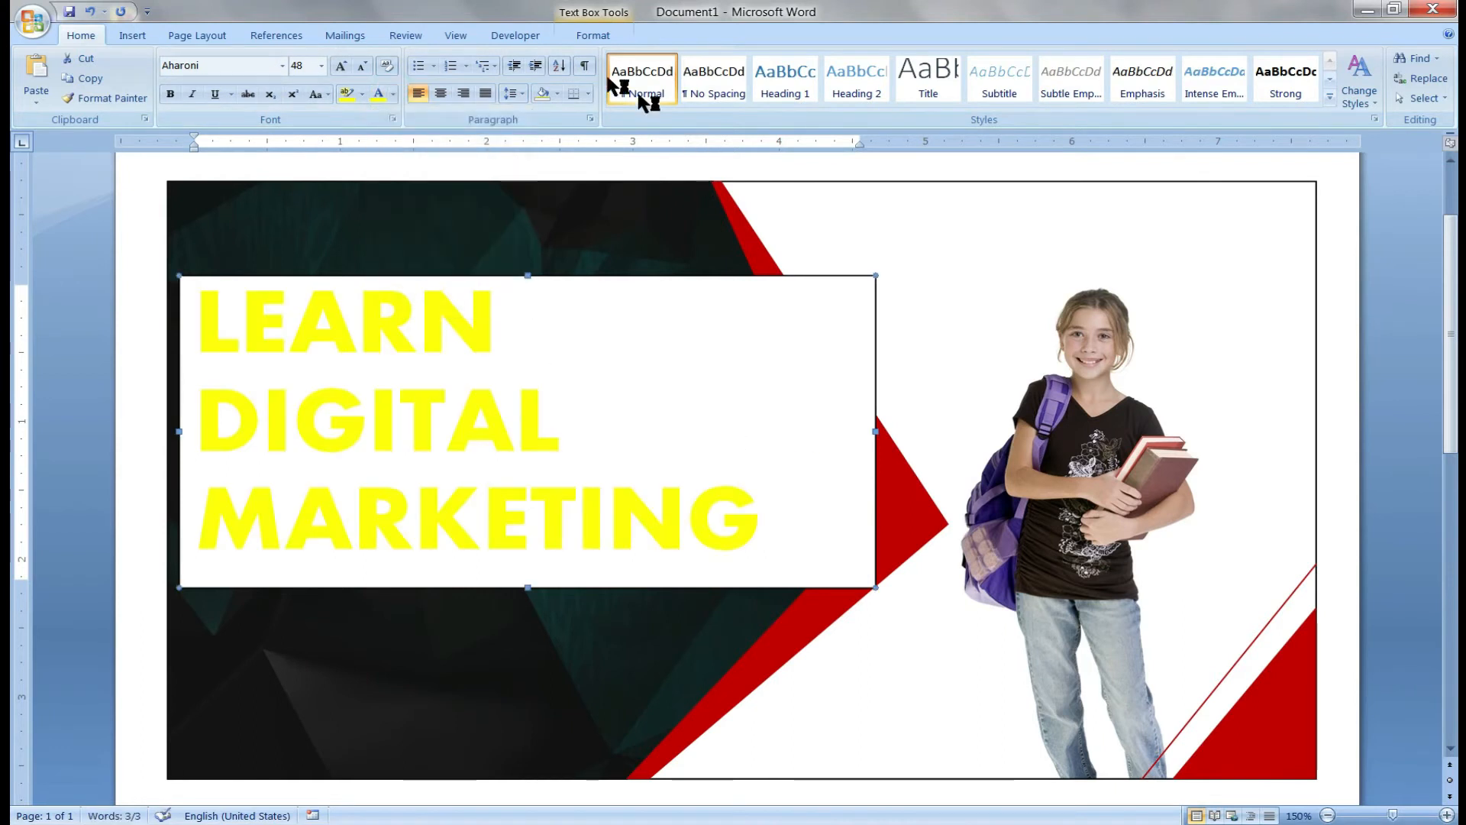
- Remove the white fill and the black outline from the heading text box
click(595, 14)
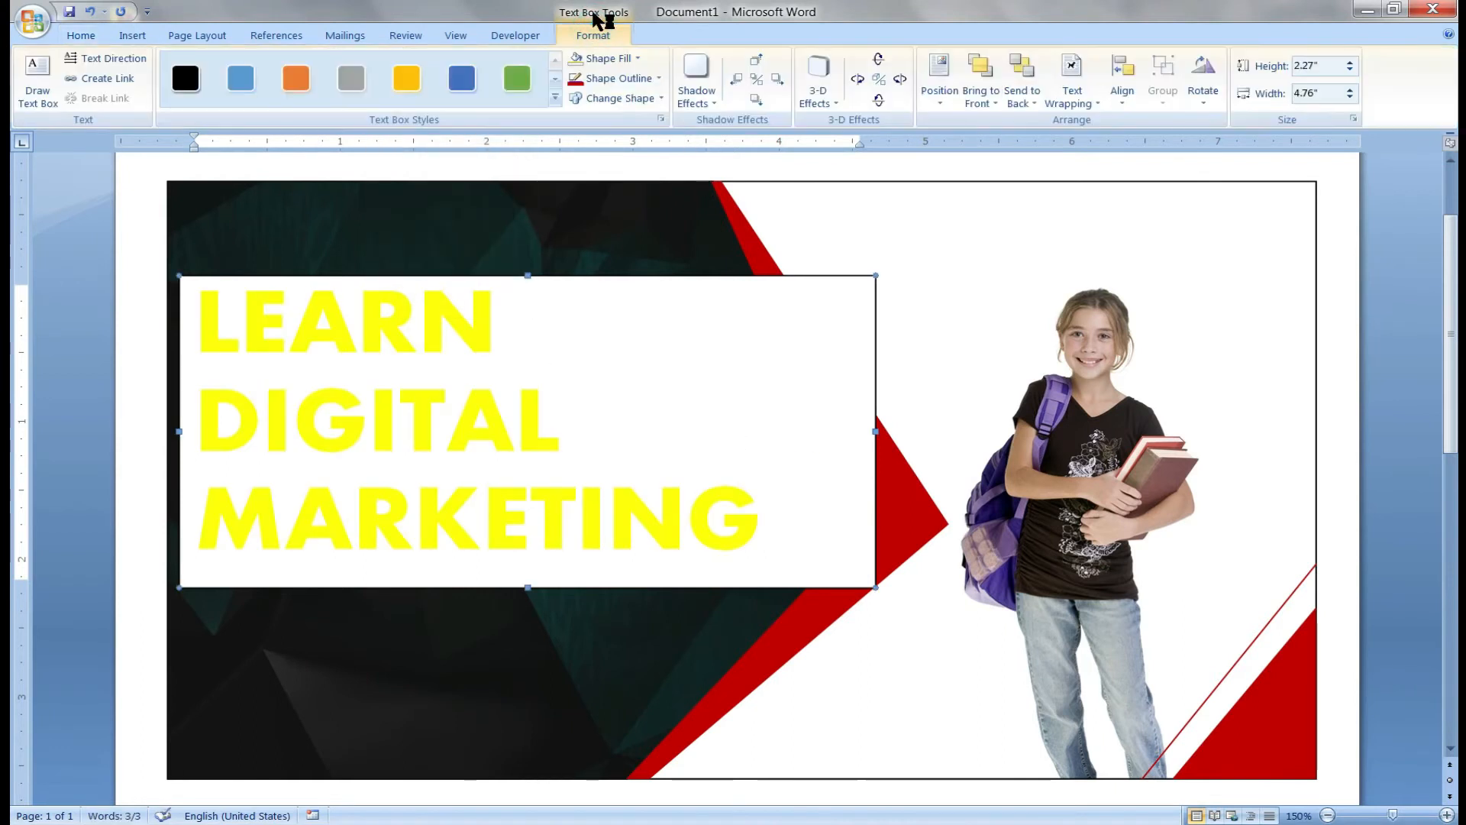
click(608, 58)
click(604, 249)
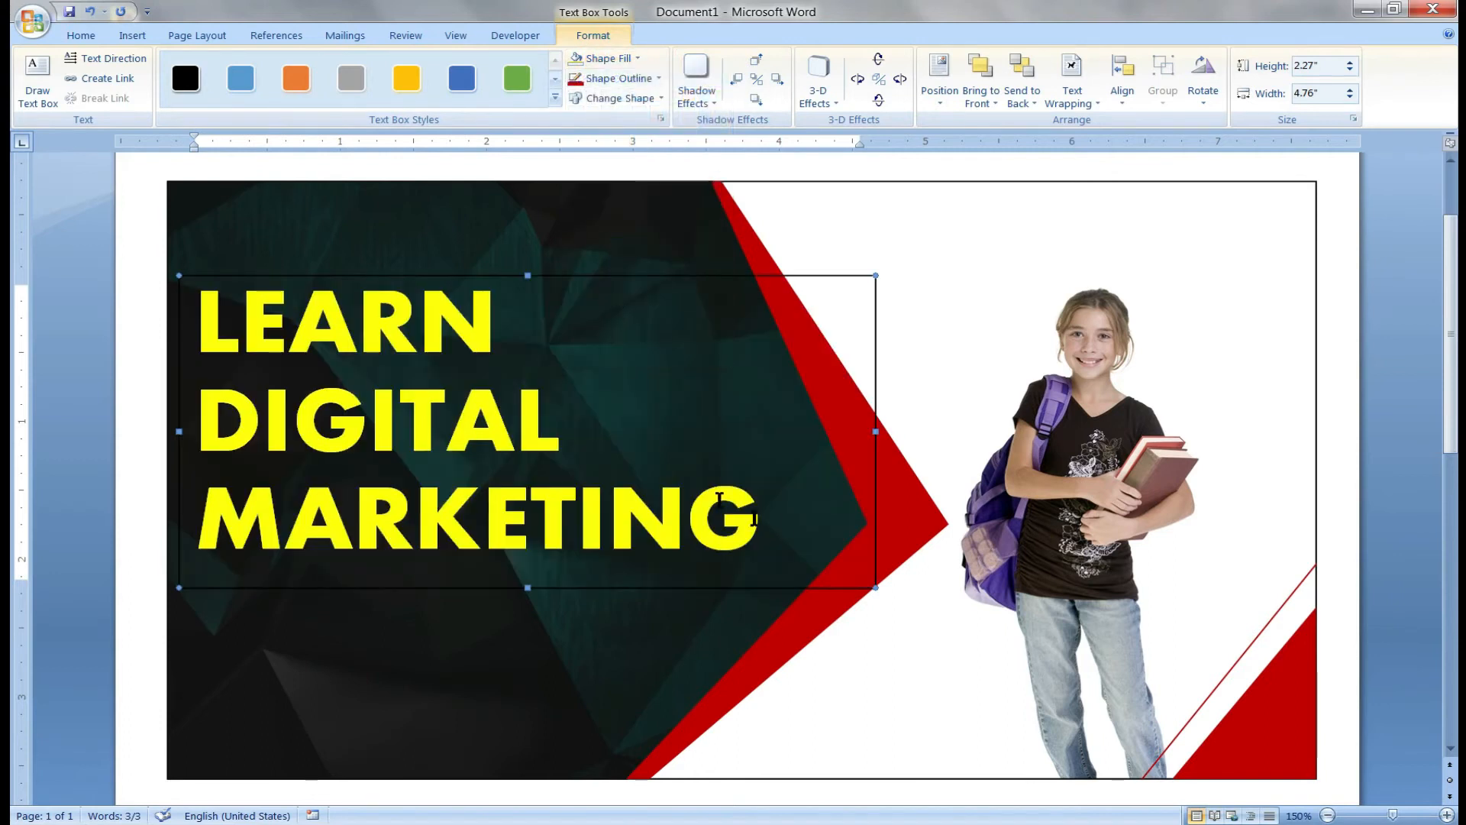
click(620, 79)
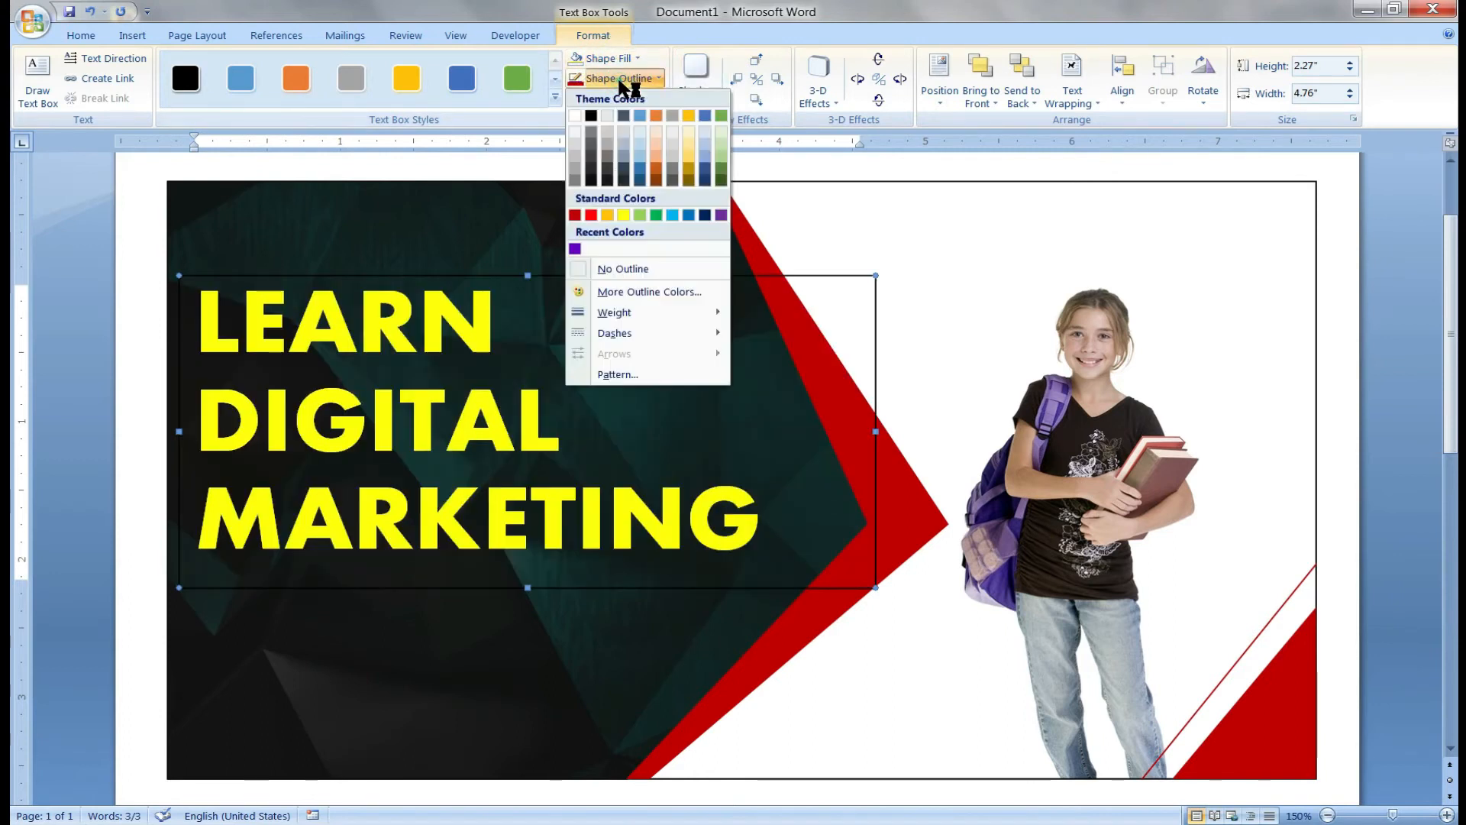
click(617, 268)
- Select the heading text box by its frame and shift it slightly up and to the right on the dark polygon
click(148, 365)
click(393, 300)
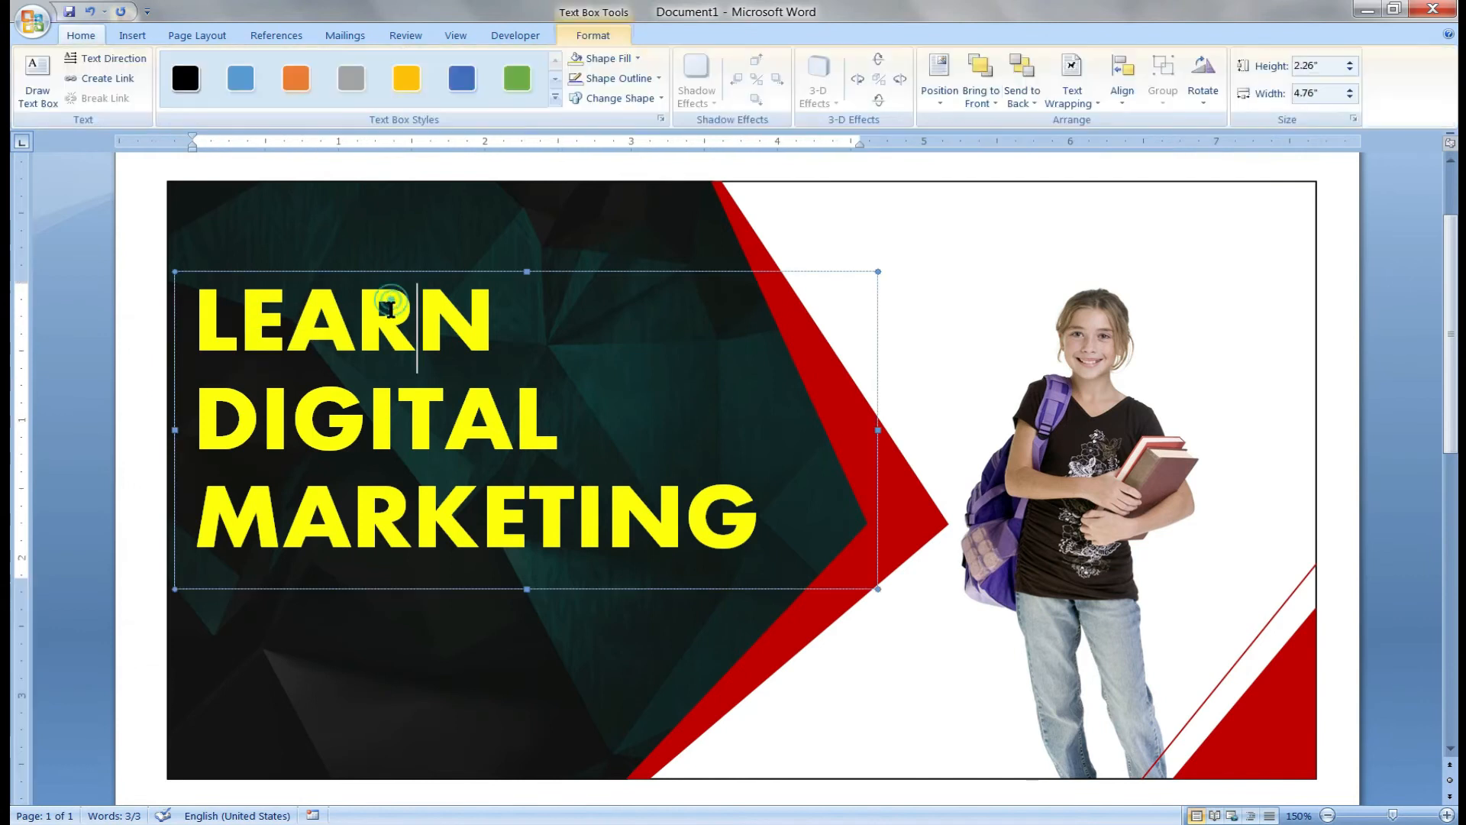
click(500, 273)
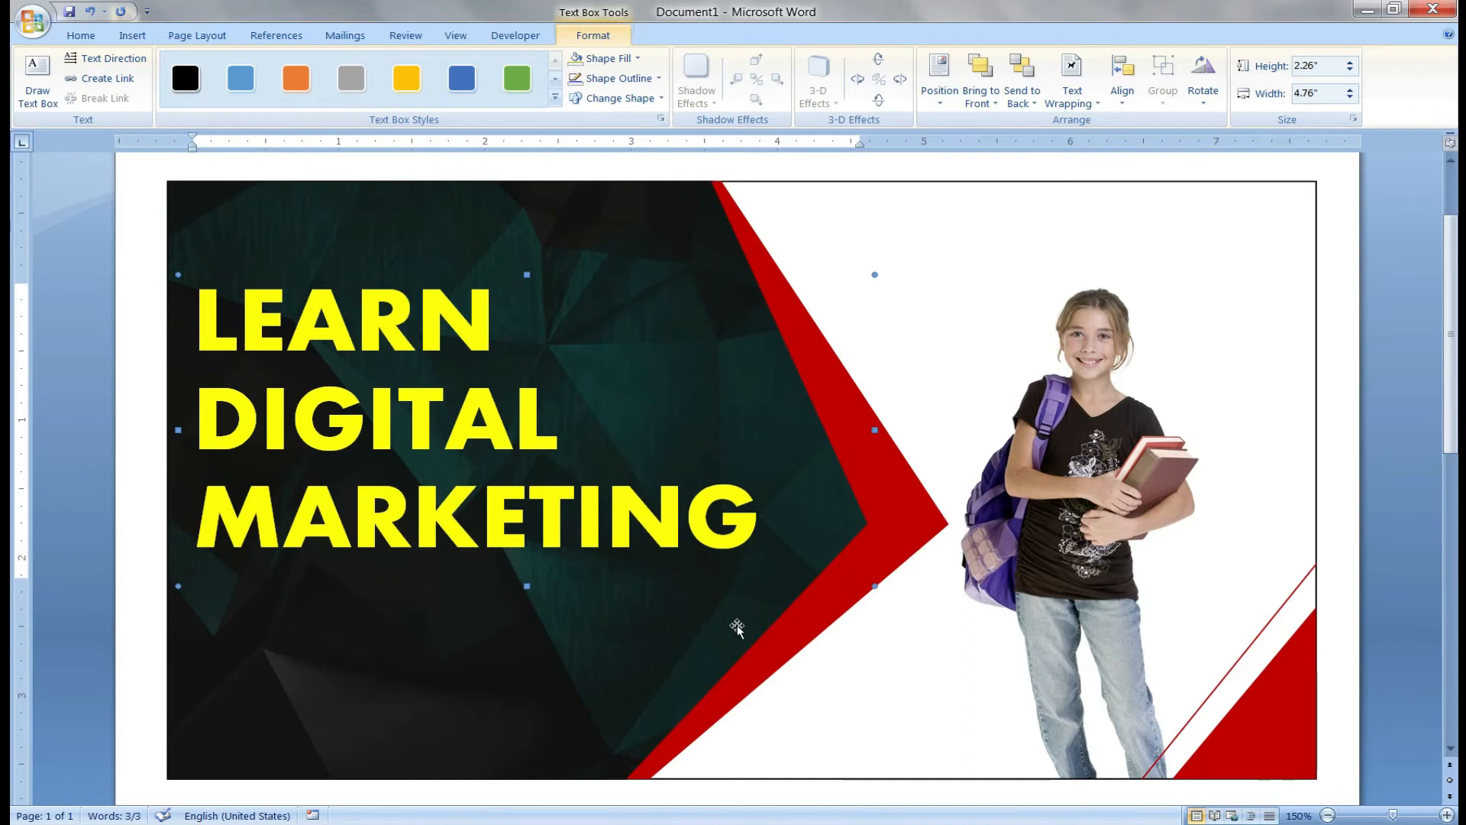
- Draw a horizontal straight line about 3.79" long beneath the word MARKETING
click(79, 36)
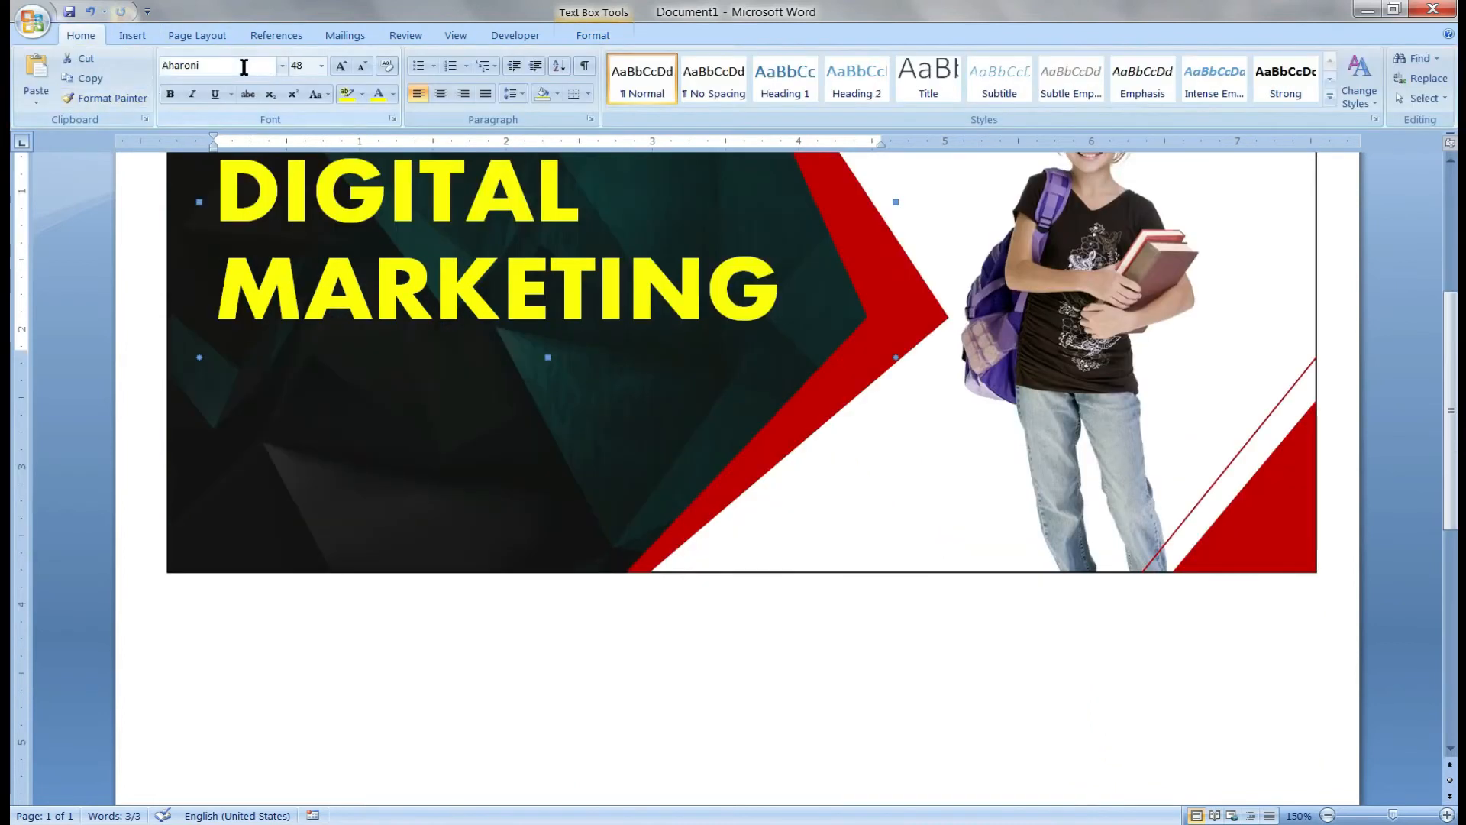
click(136, 36)
click(297, 84)
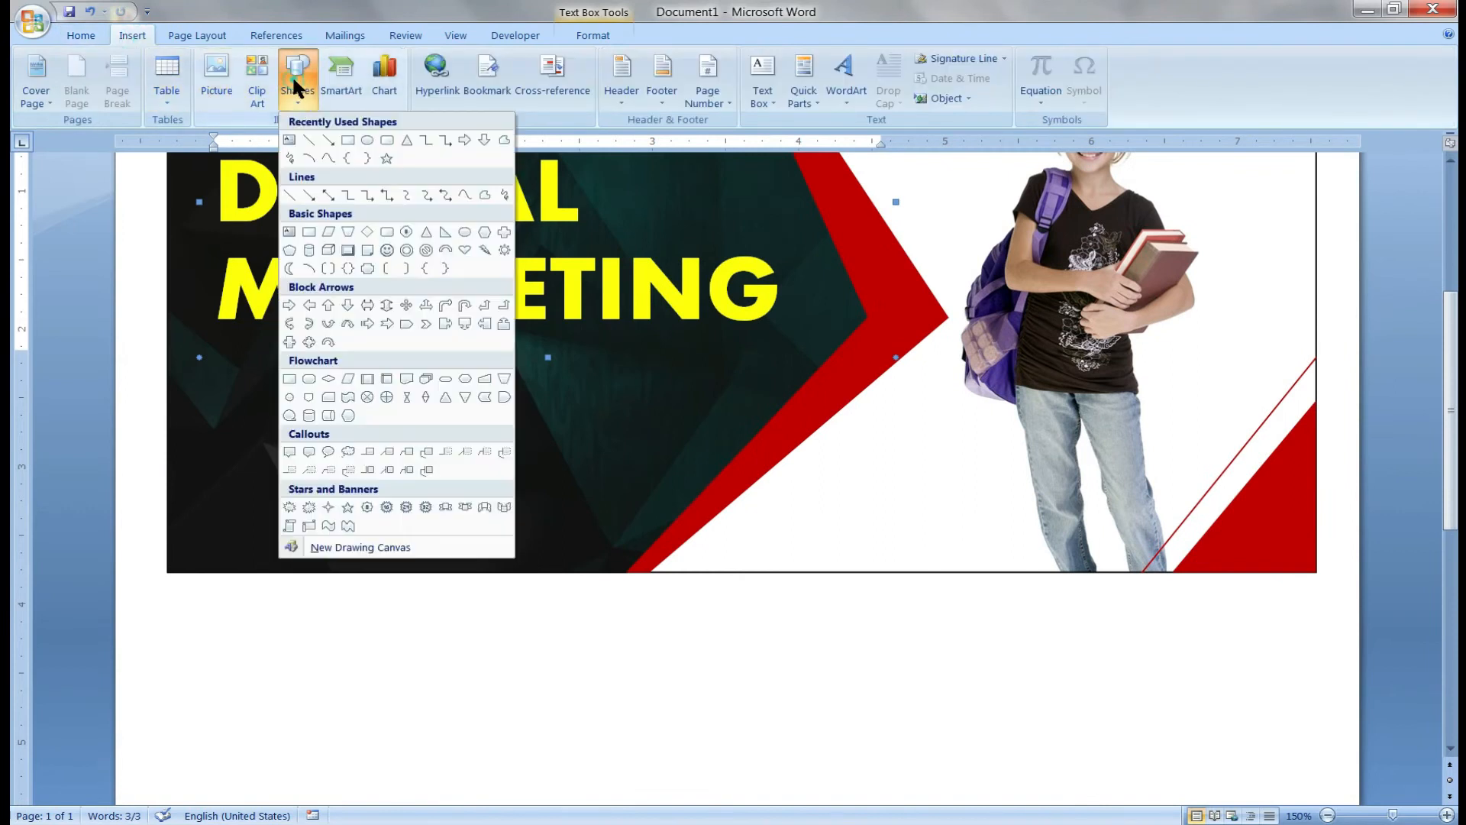
click(310, 140)
click(218, 365)
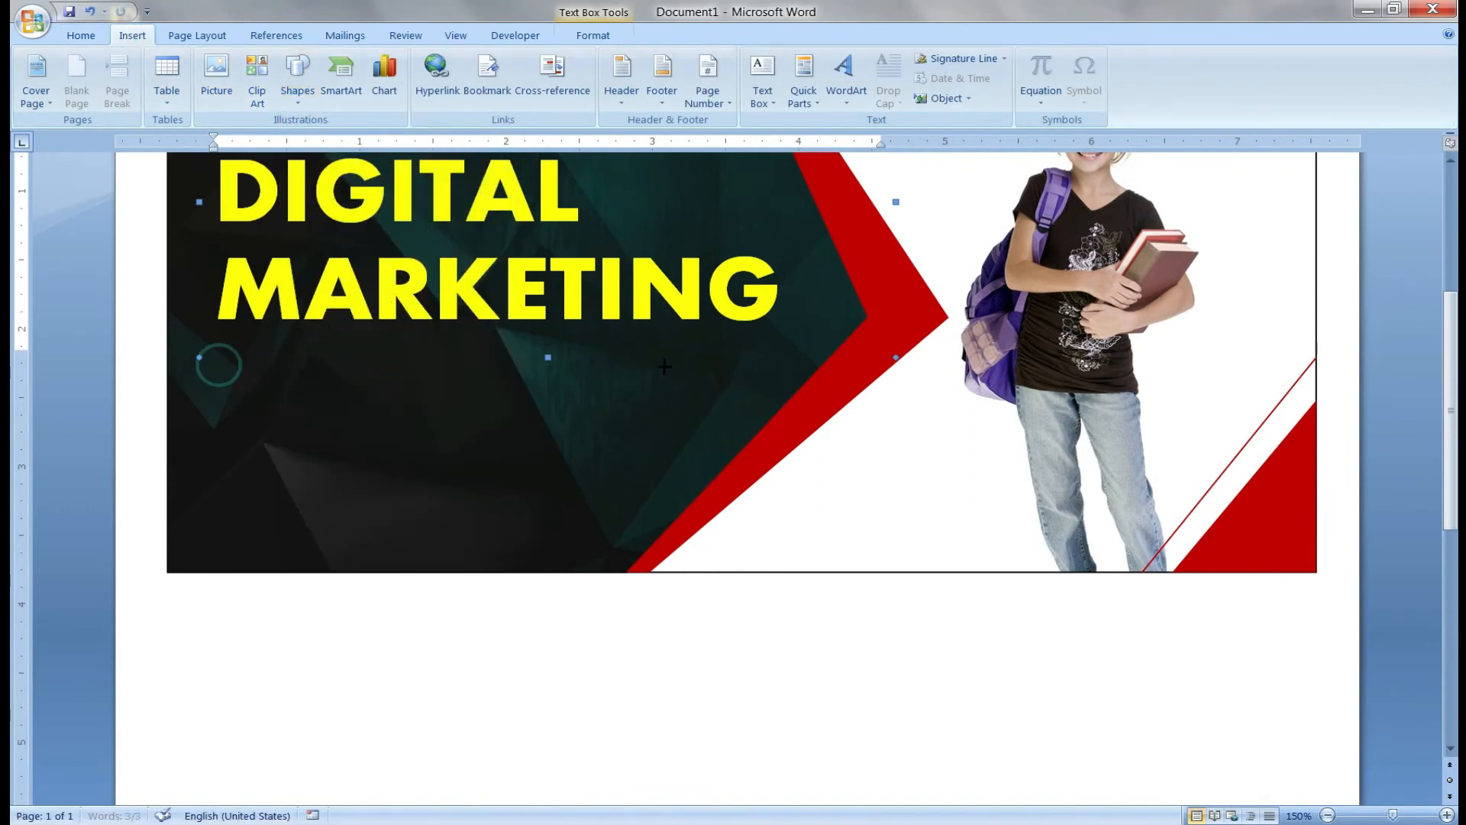
drag(758, 356, 775, 355)
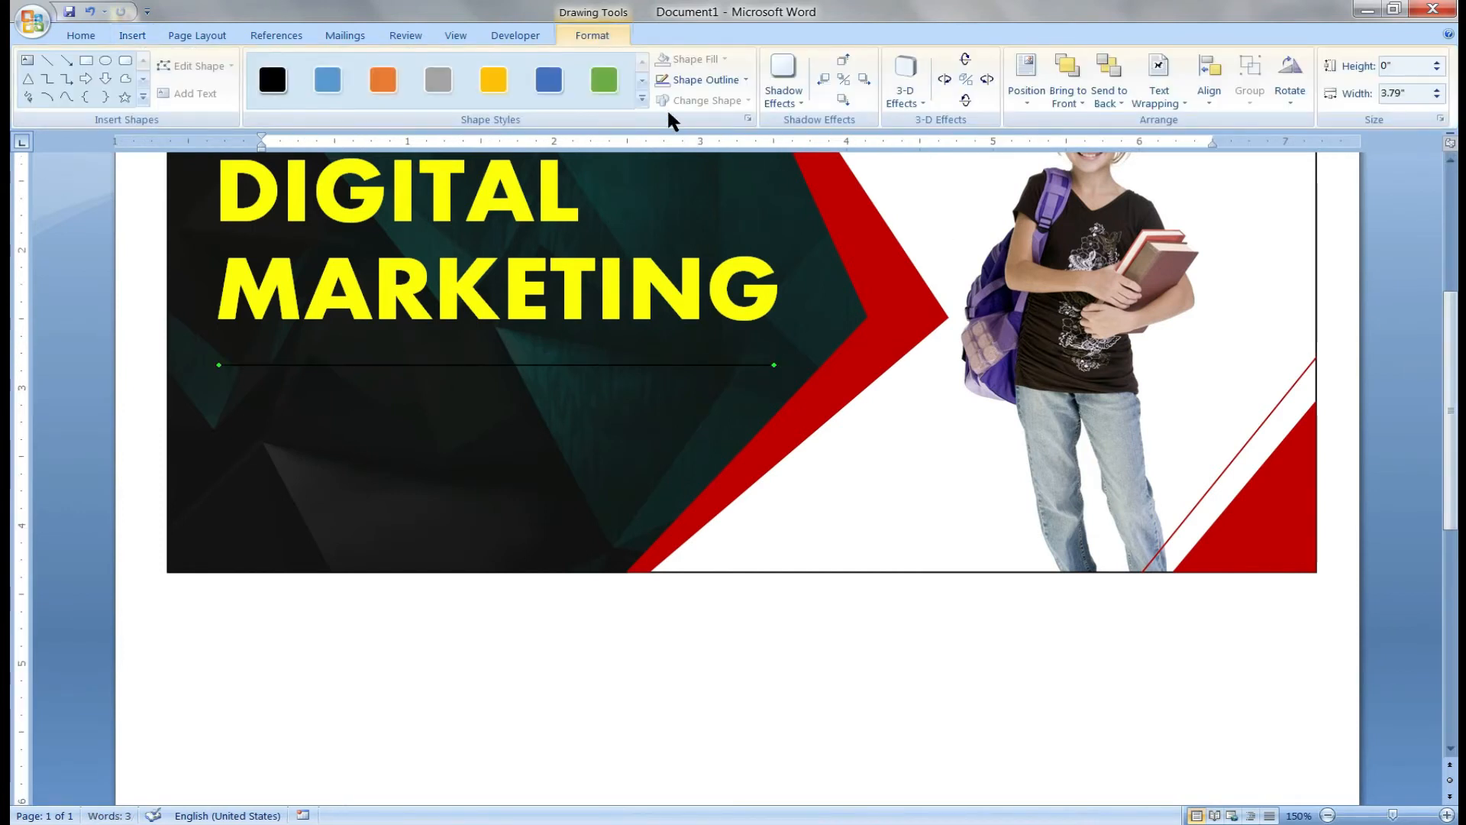
- Colour the line under the heading Light Blue and deselect it
click(697, 80)
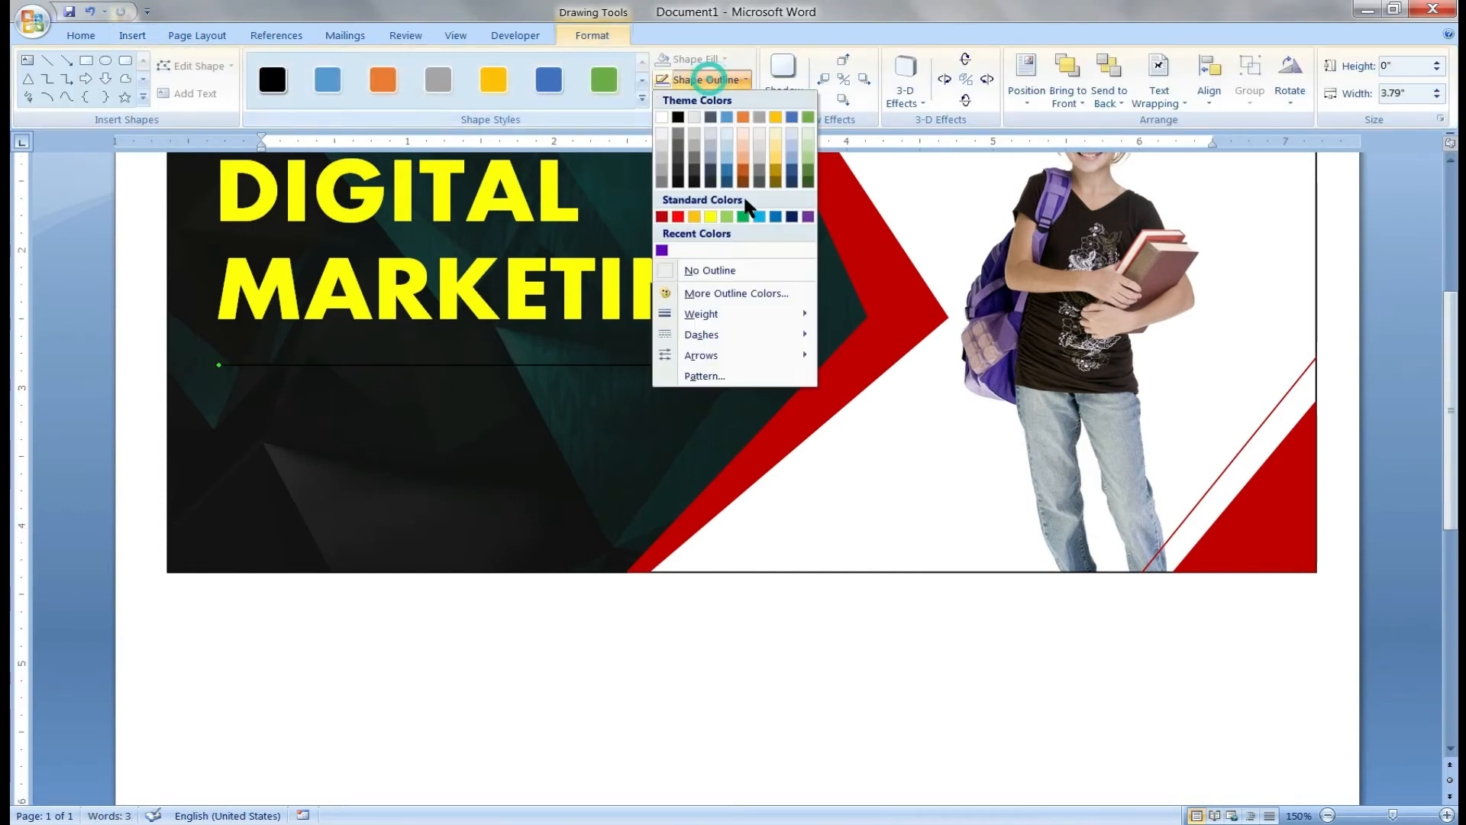
click(694, 217)
click(695, 76)
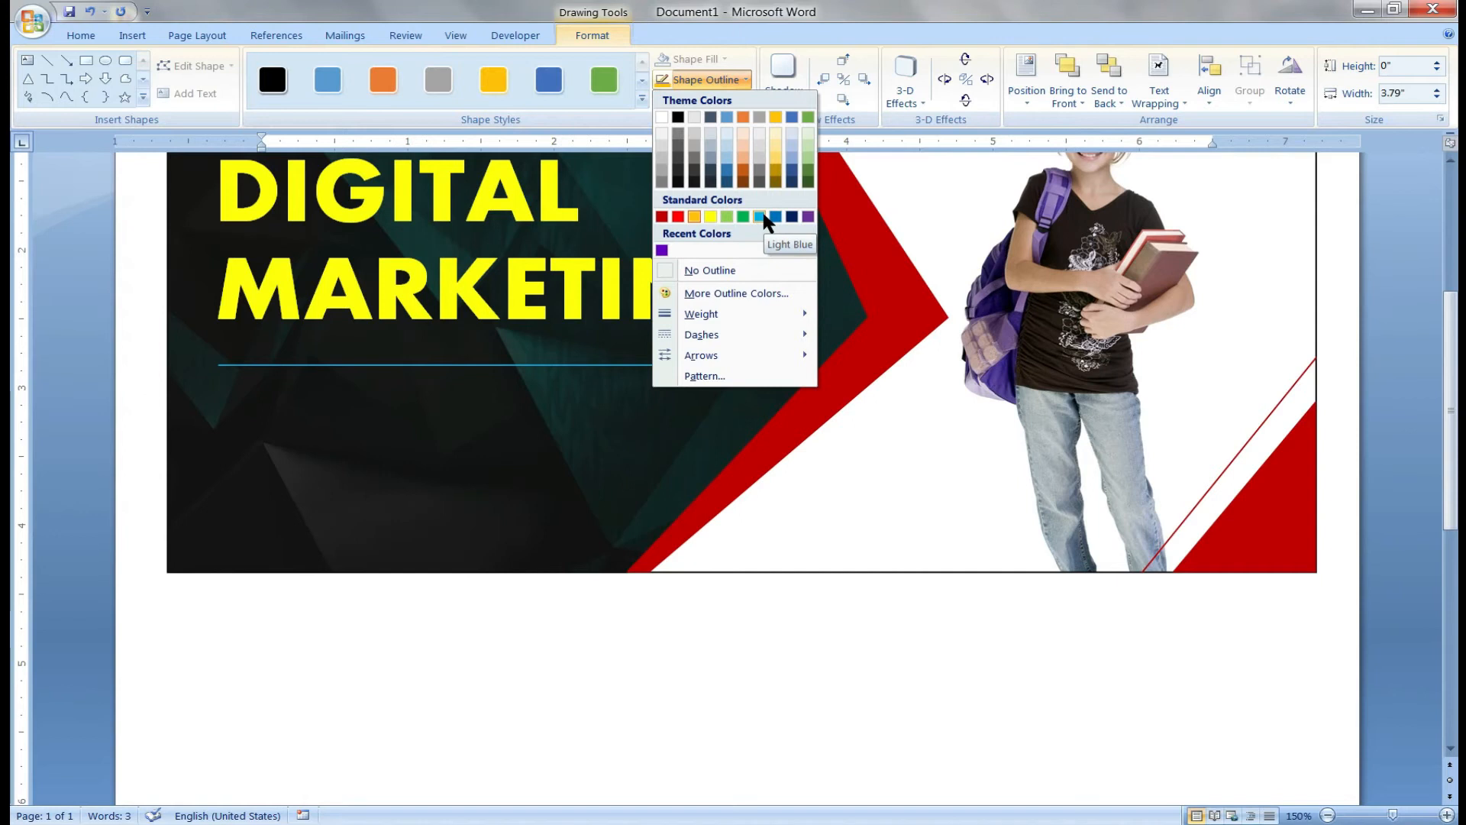
click(761, 216)
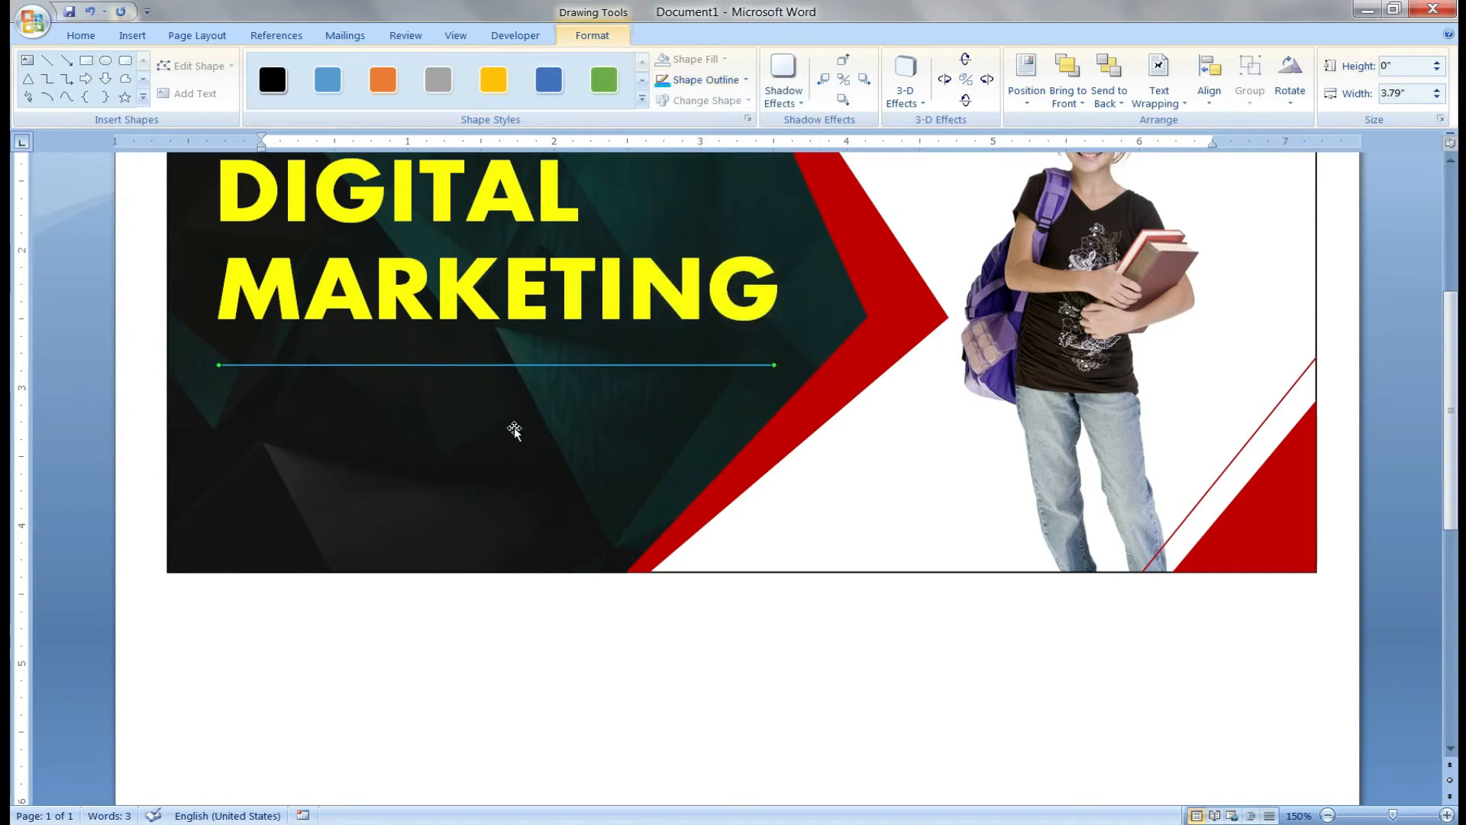
click(697, 615)
- Insert a ready-made text box and replace its placeholder text with "How to create attractive Thumbnails"
click(130, 36)
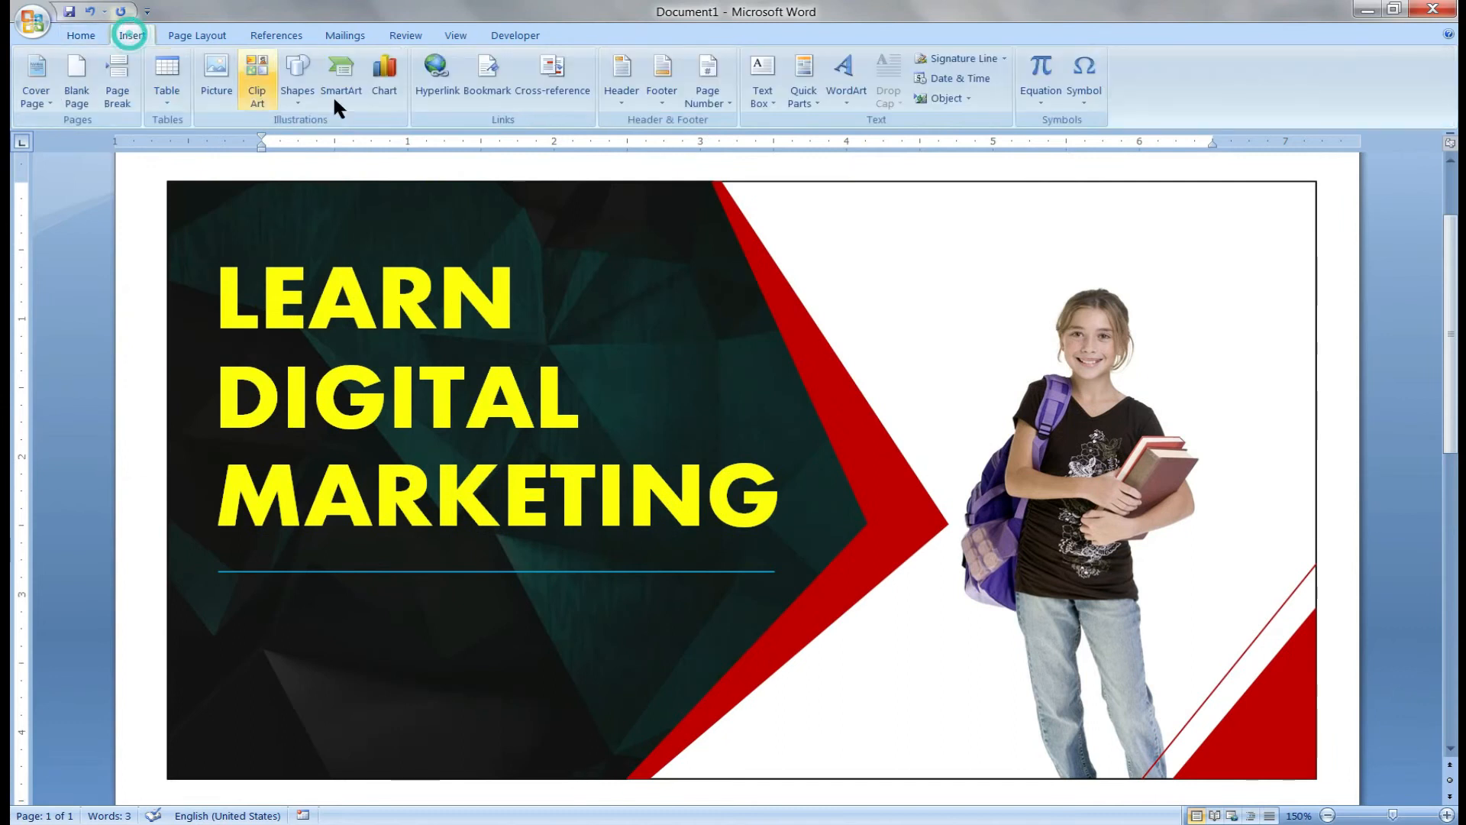
click(762, 82)
click(816, 245)
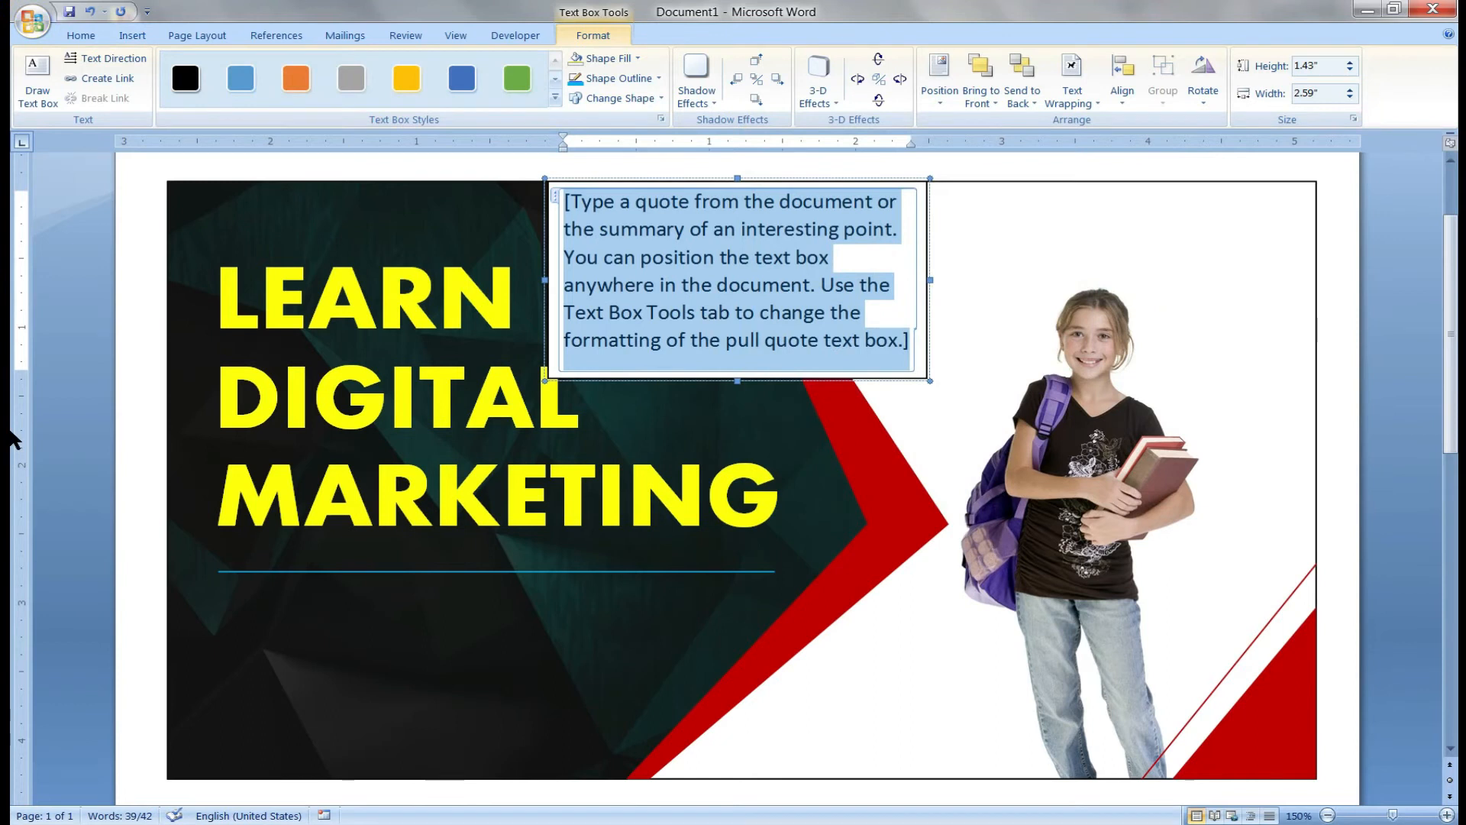
text(How to create a)
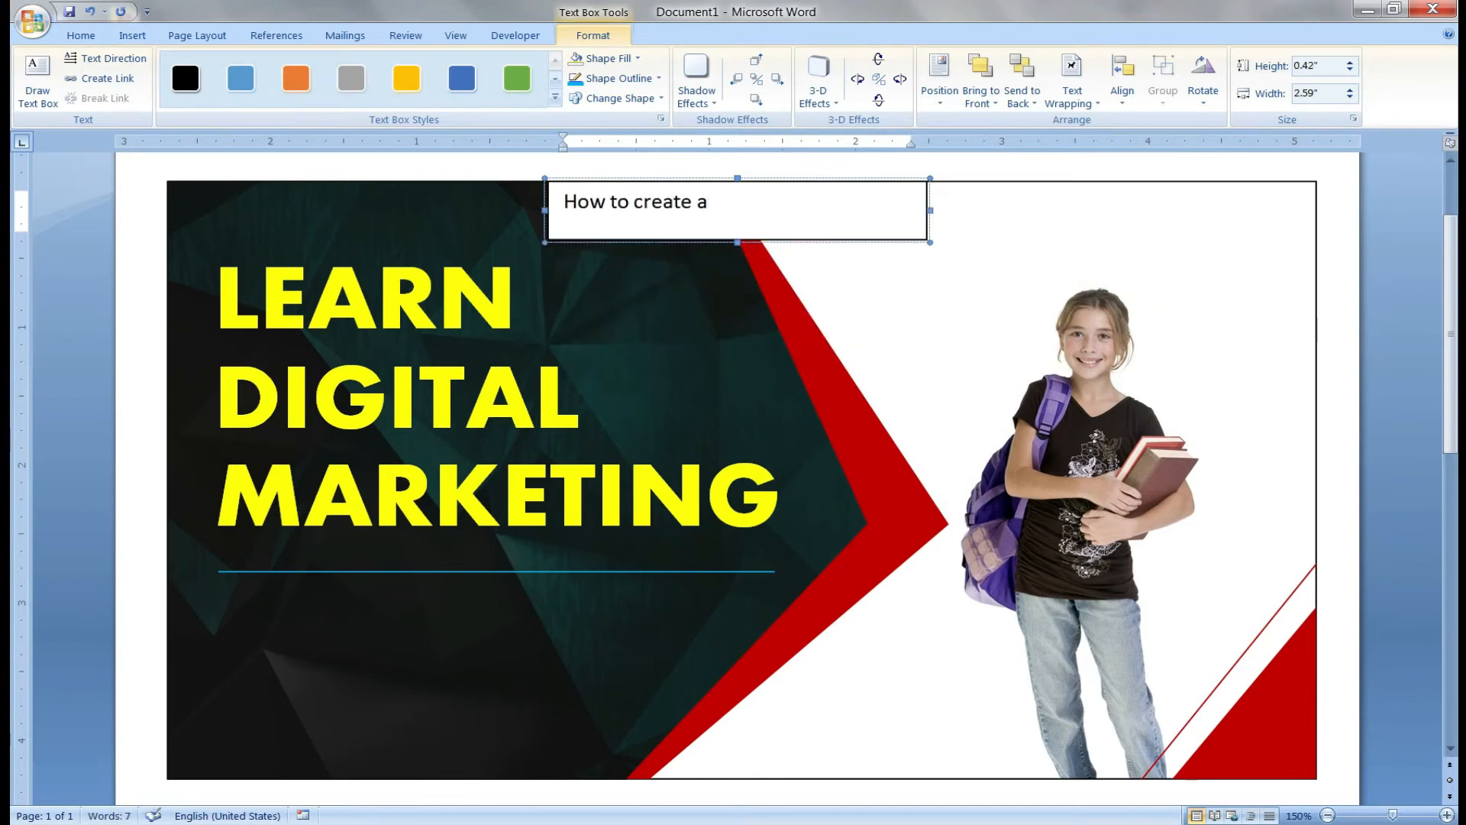
text(ttractive Thumbnails)
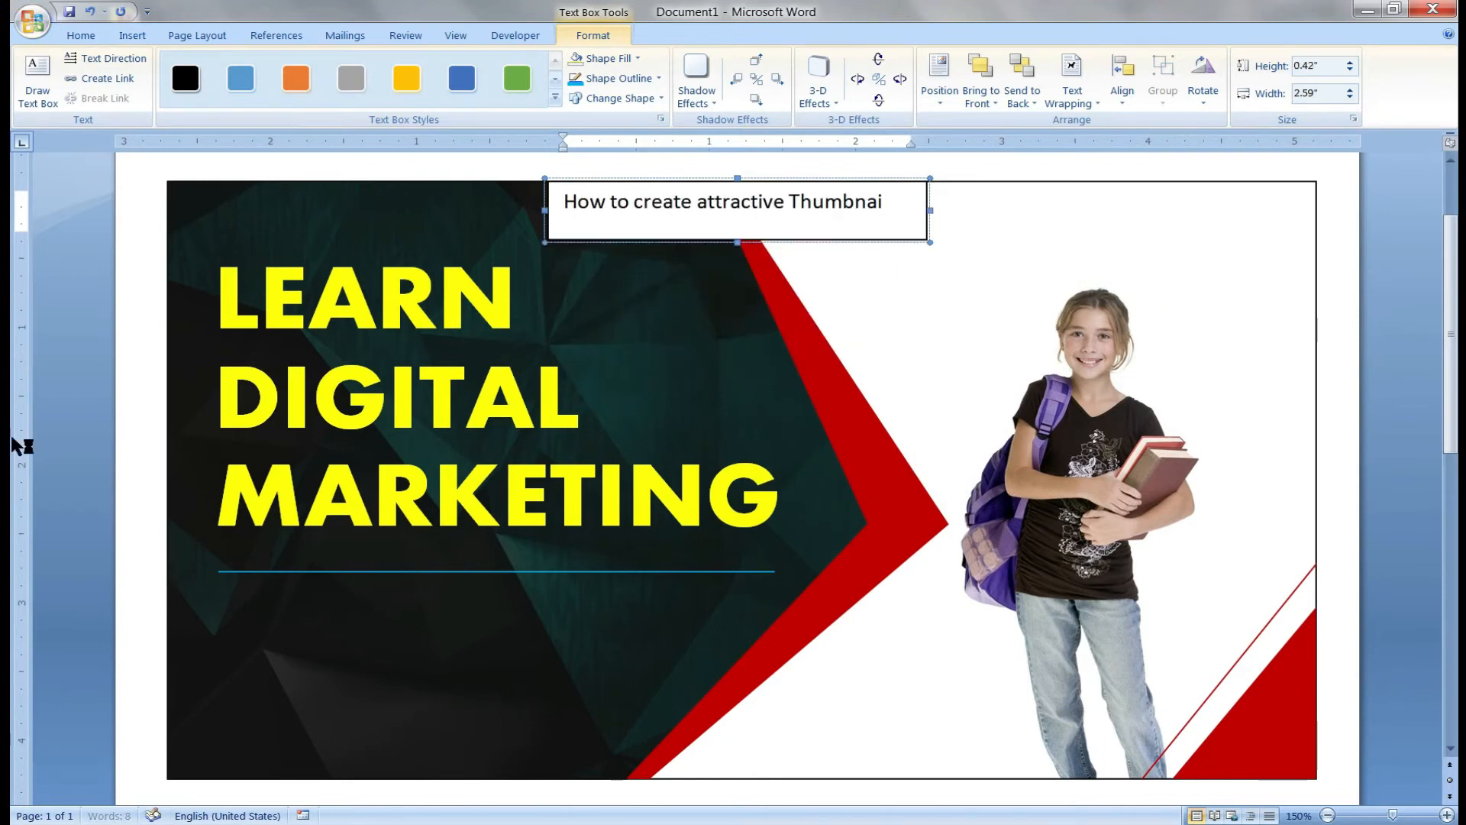
- Put Thumbnails on its own indented second line and move the caption text box below the blue line
click(787, 204)
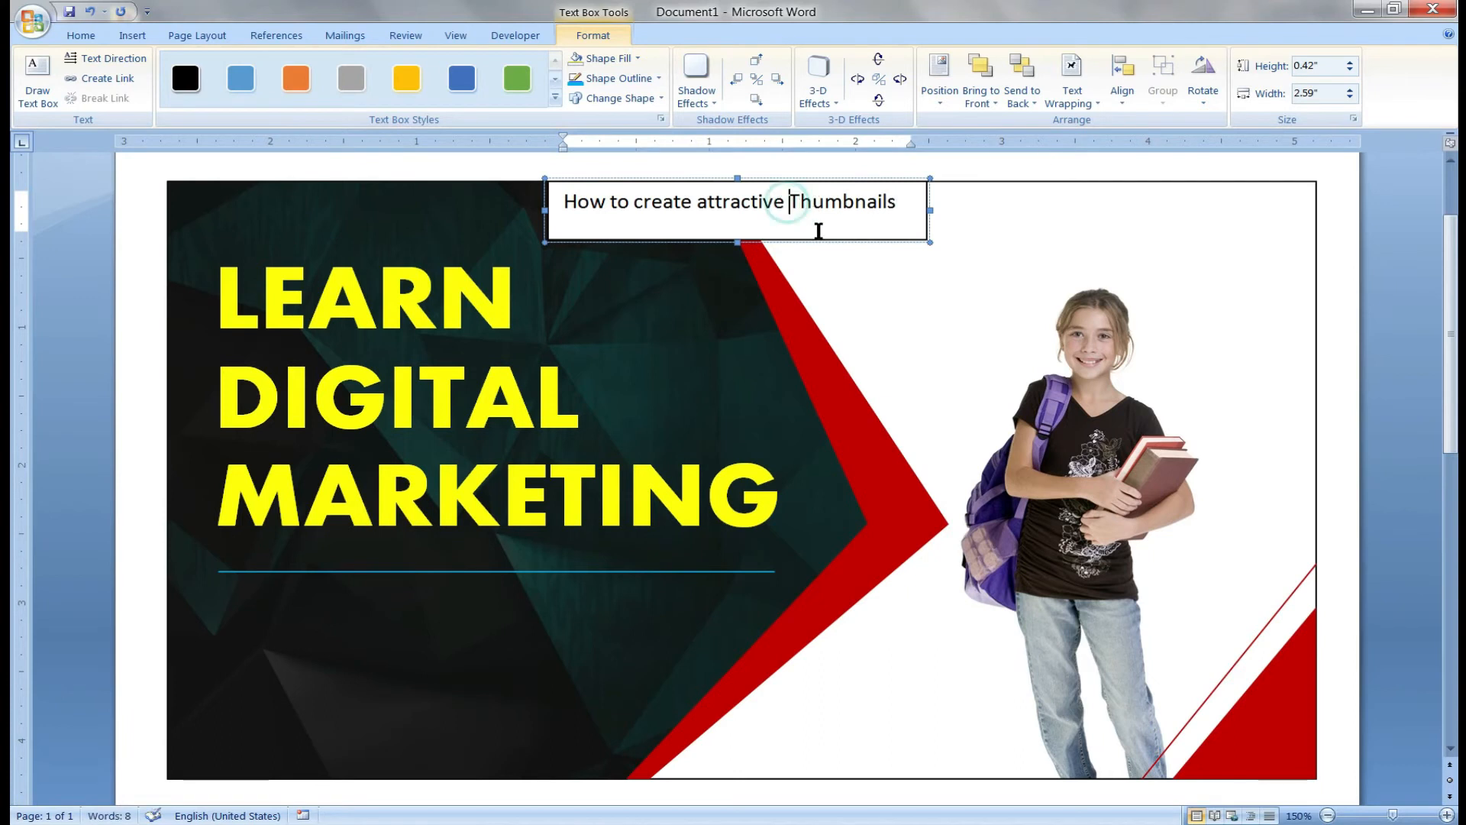
key(Return)
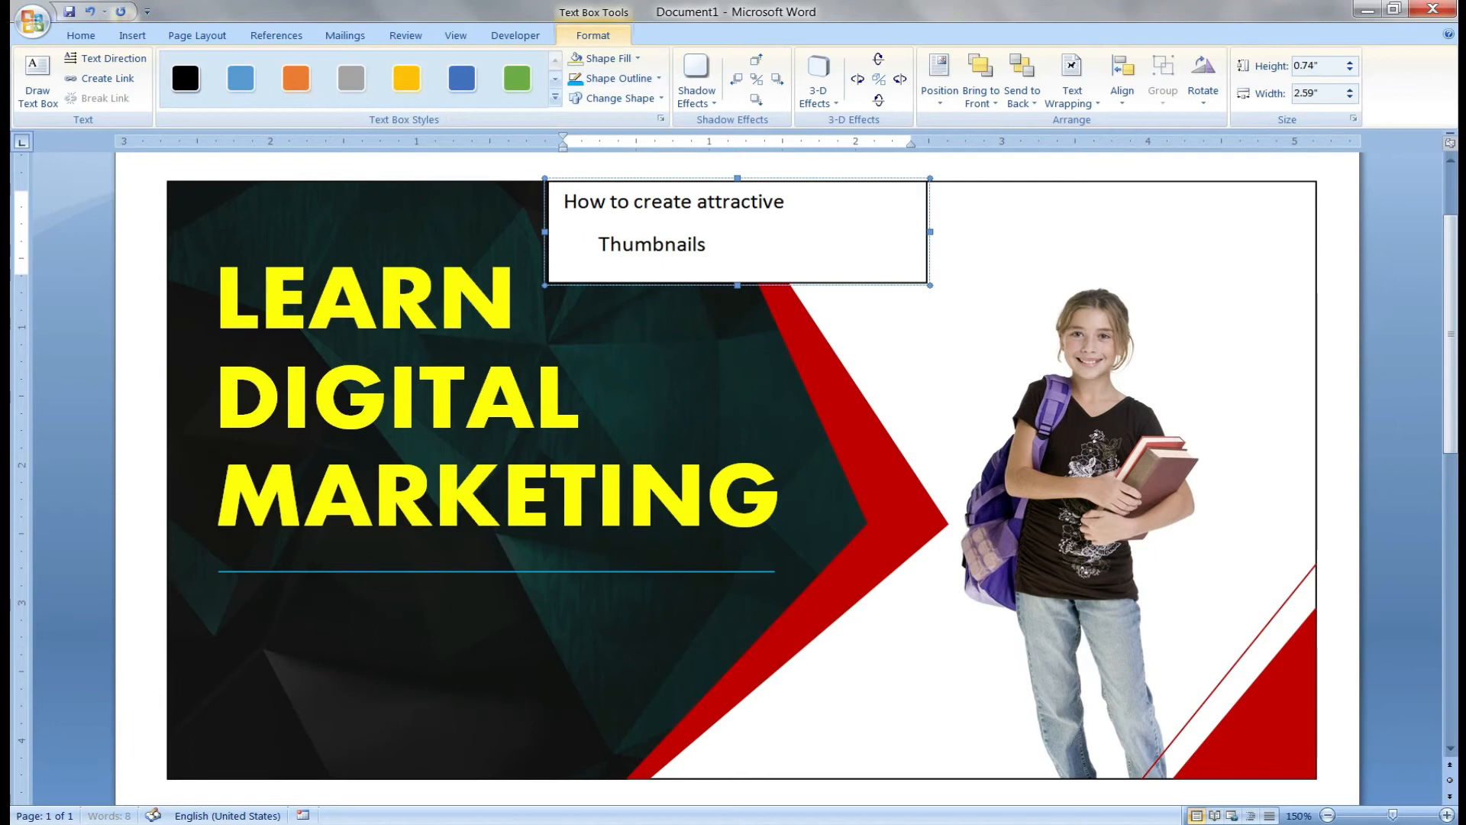
click(822, 179)
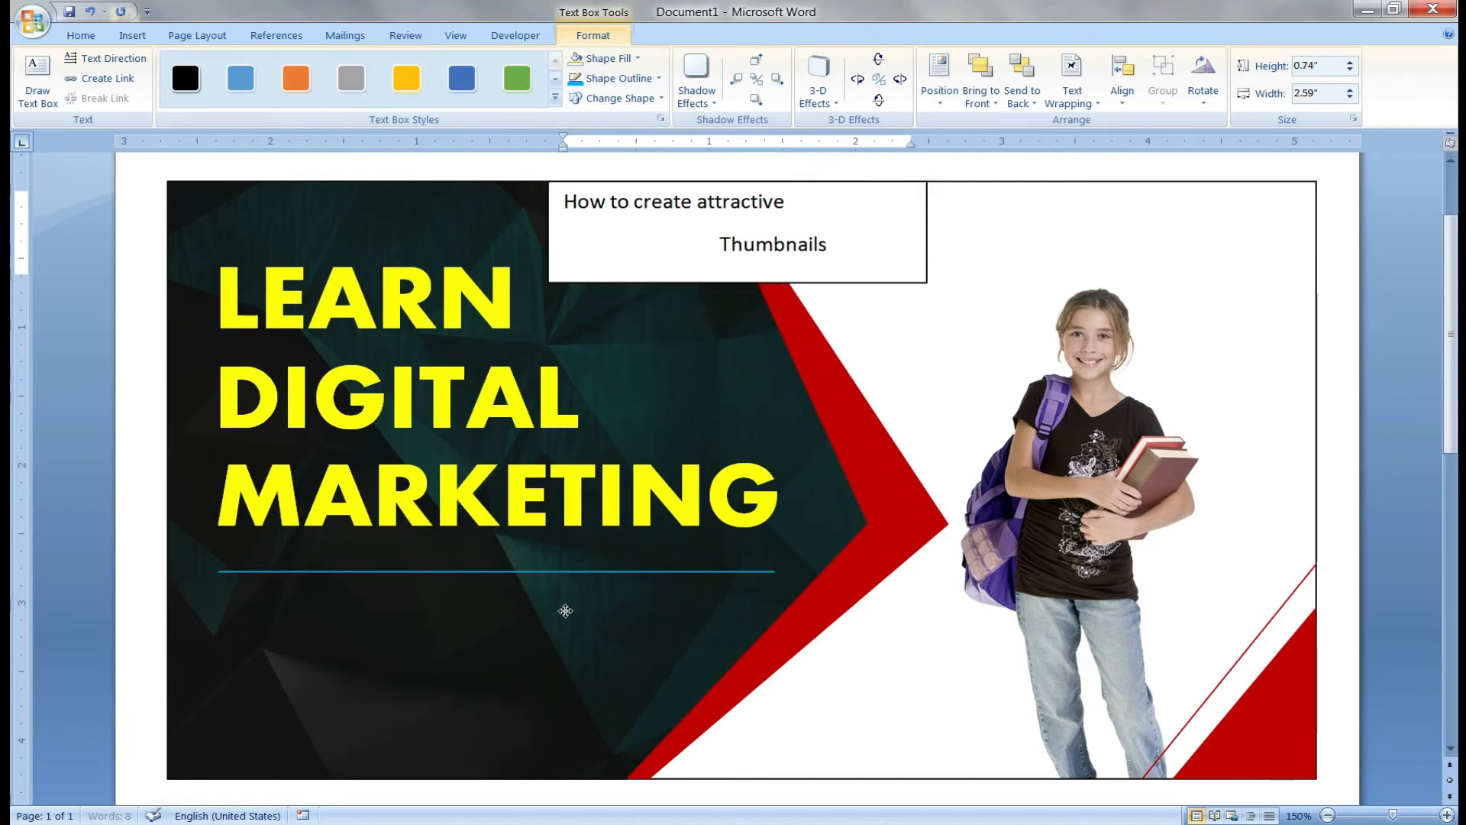
drag(565, 611, 565, 611)
- Remove the fill and the outline from the caption text box below the blue line
click(616, 55)
click(571, 54)
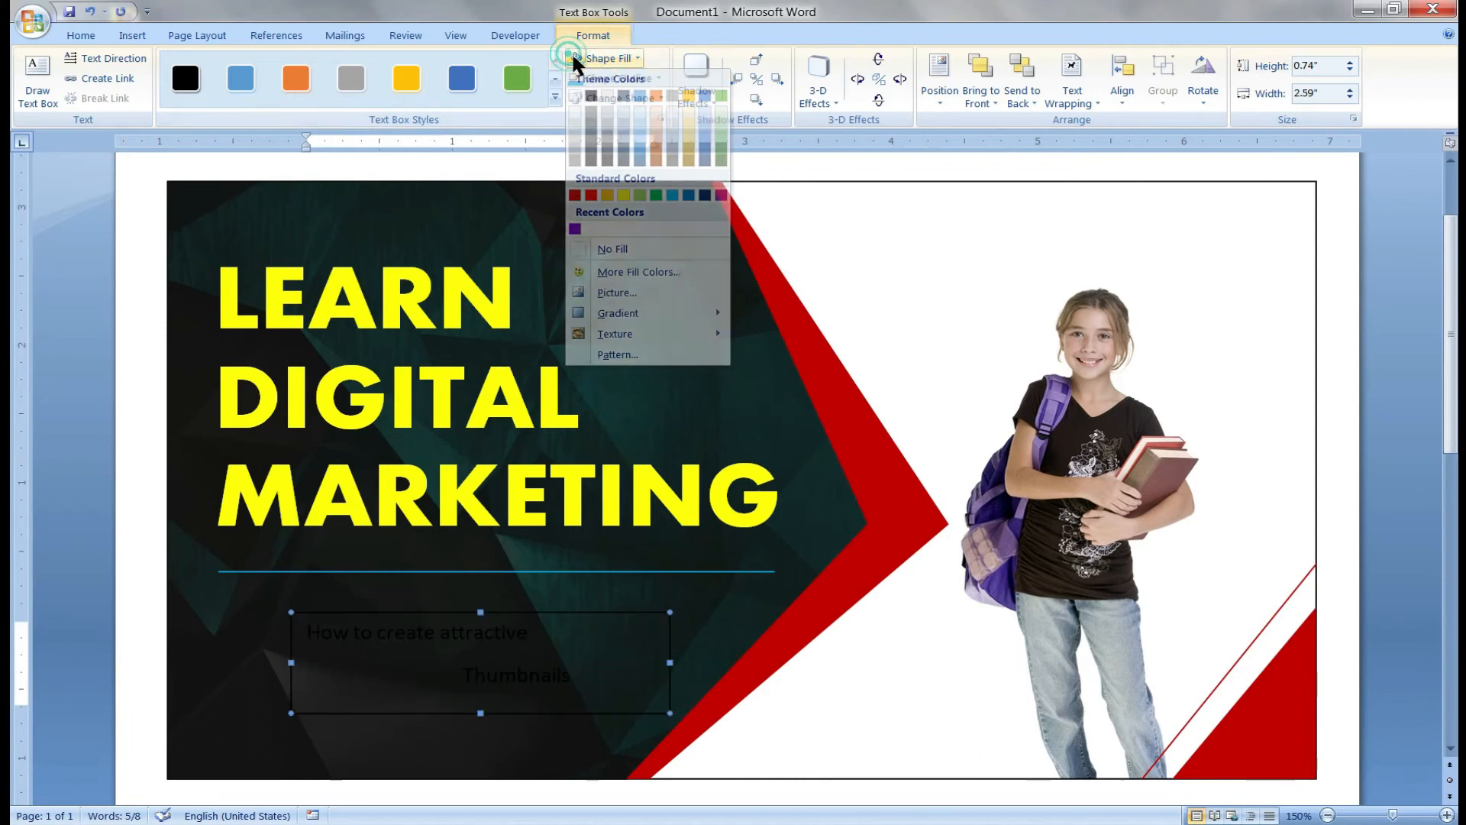
click(620, 77)
click(604, 261)
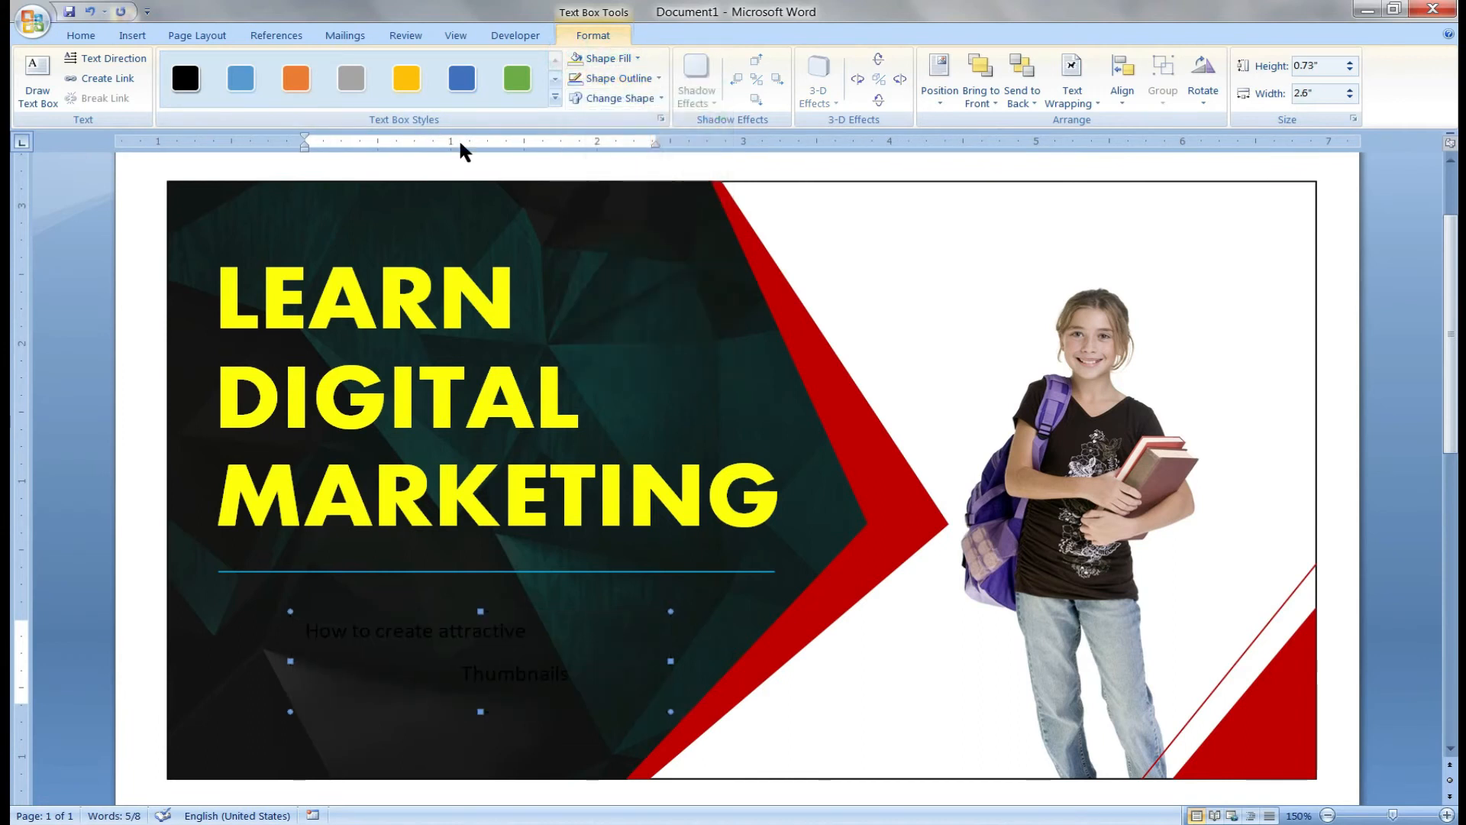
- Colour both lines of the caption text white
click(83, 34)
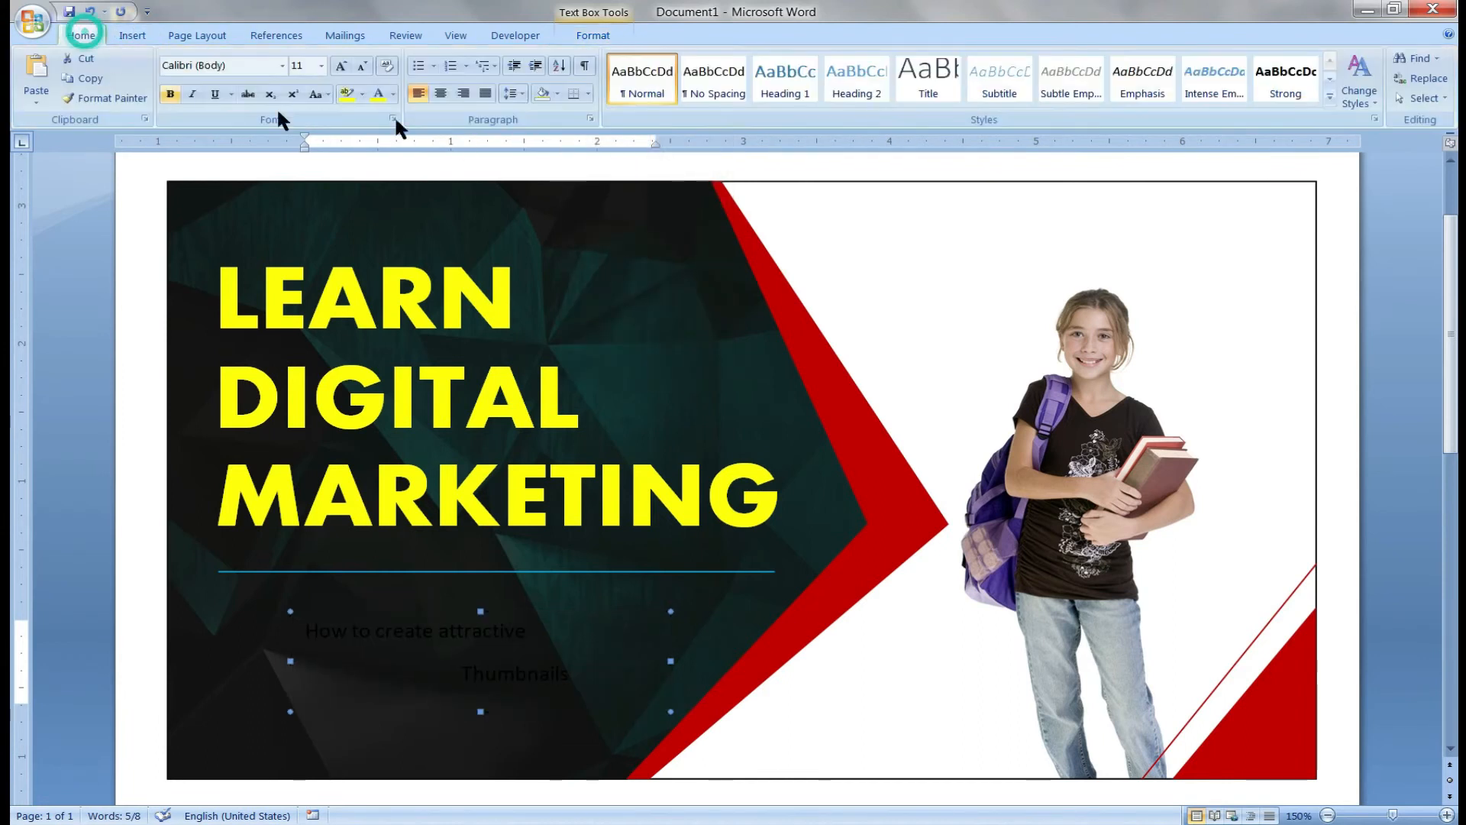
click(393, 93)
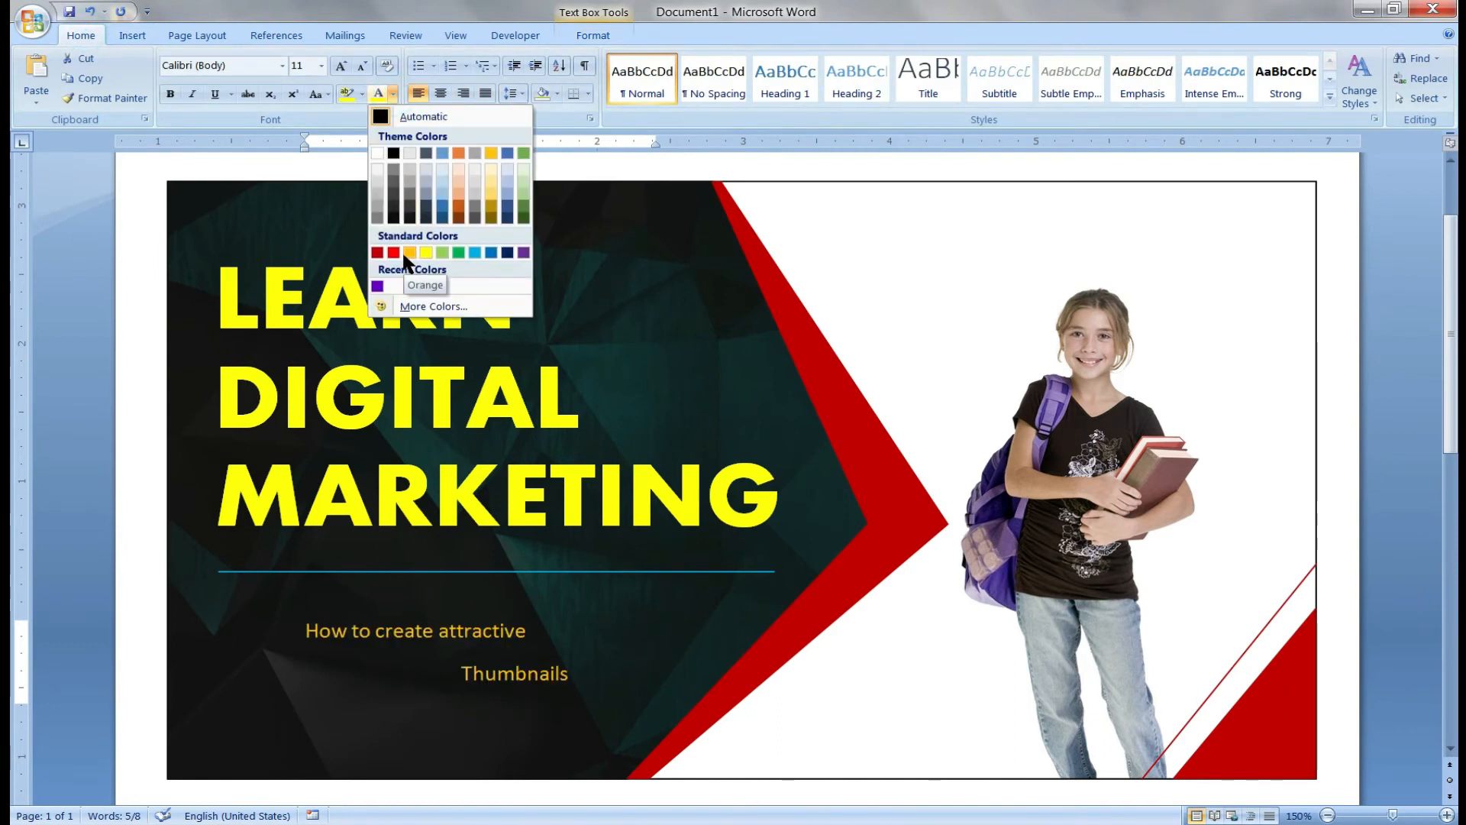
click(372, 153)
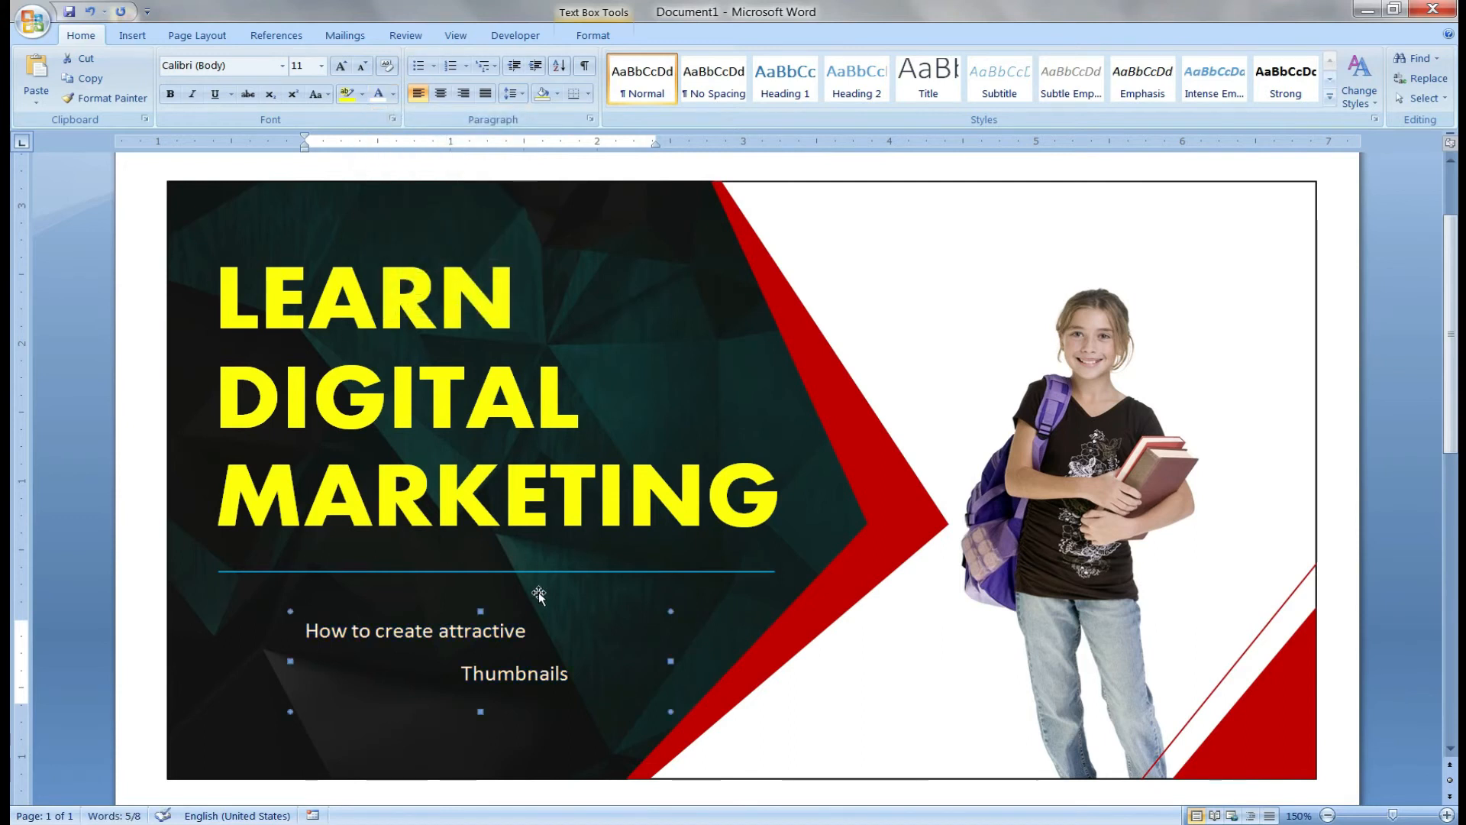
- Set the whole caption text box to the Bimini font
drag(534, 631, 312, 628)
click(319, 610)
click(282, 66)
scroll(378, 466, down, 10)
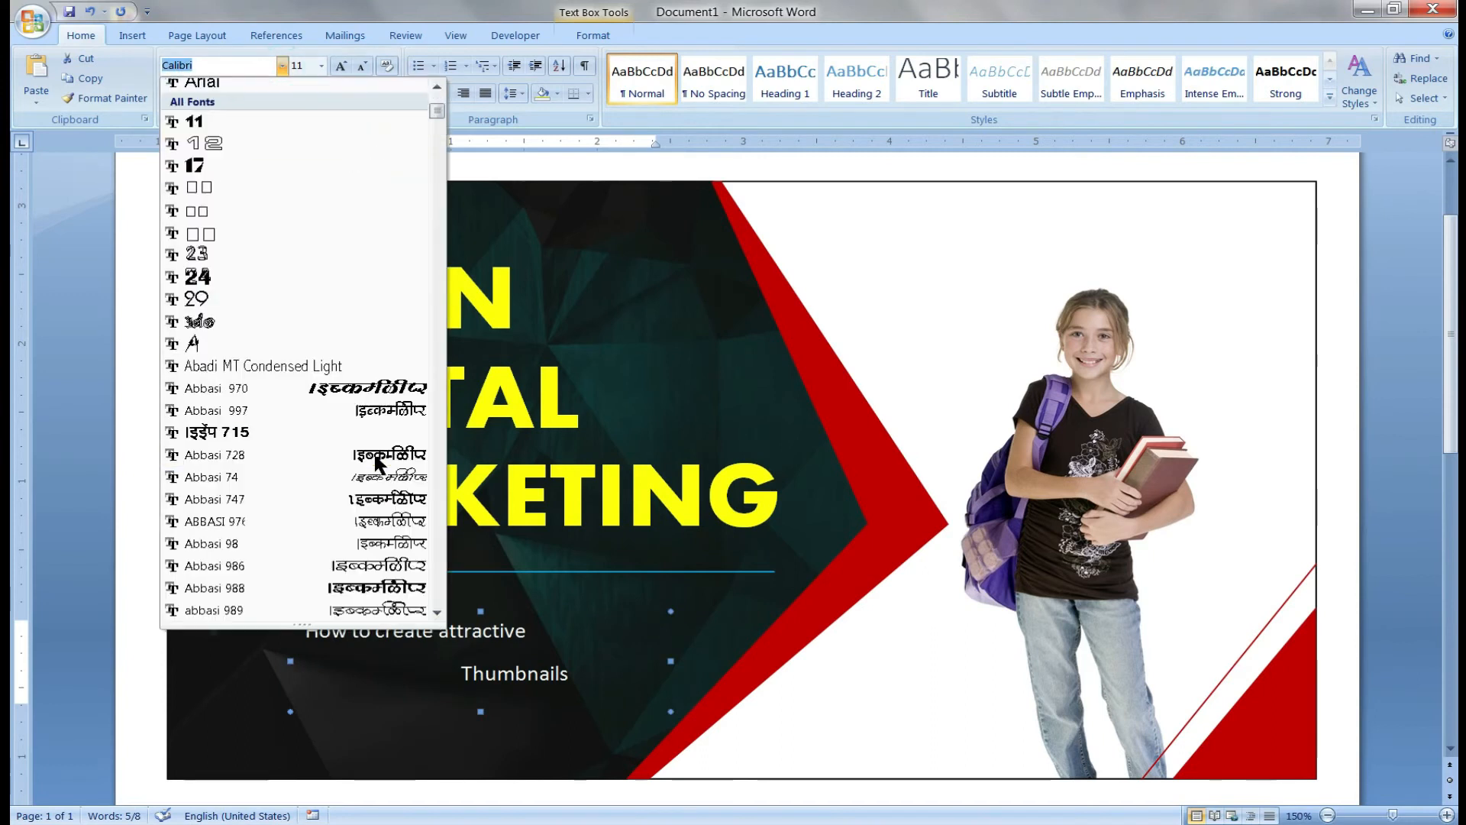
scroll(362, 457, down, 15)
scroll(362, 466, up, 3)
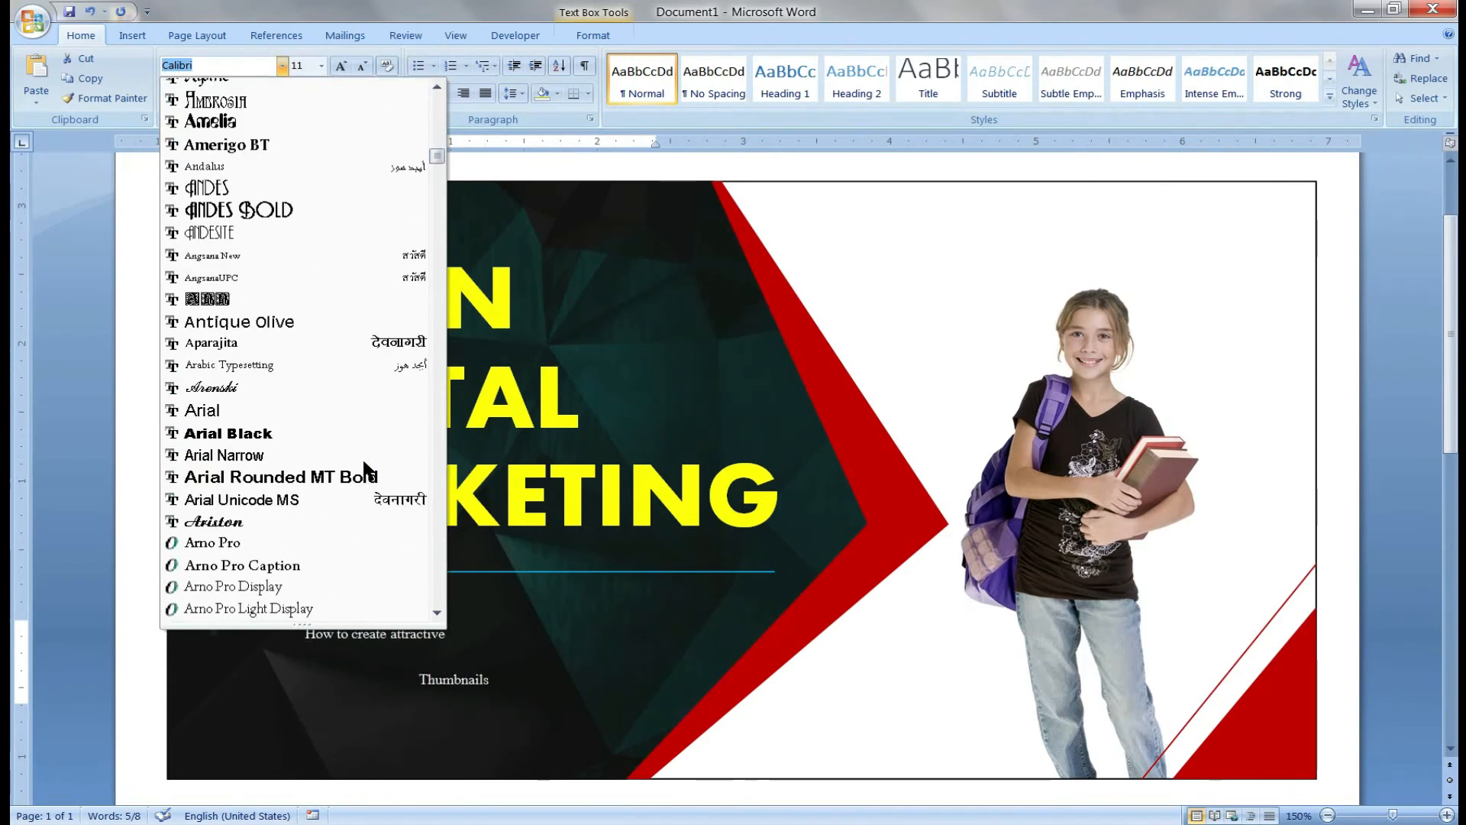
scroll(328, 588, down, 5)
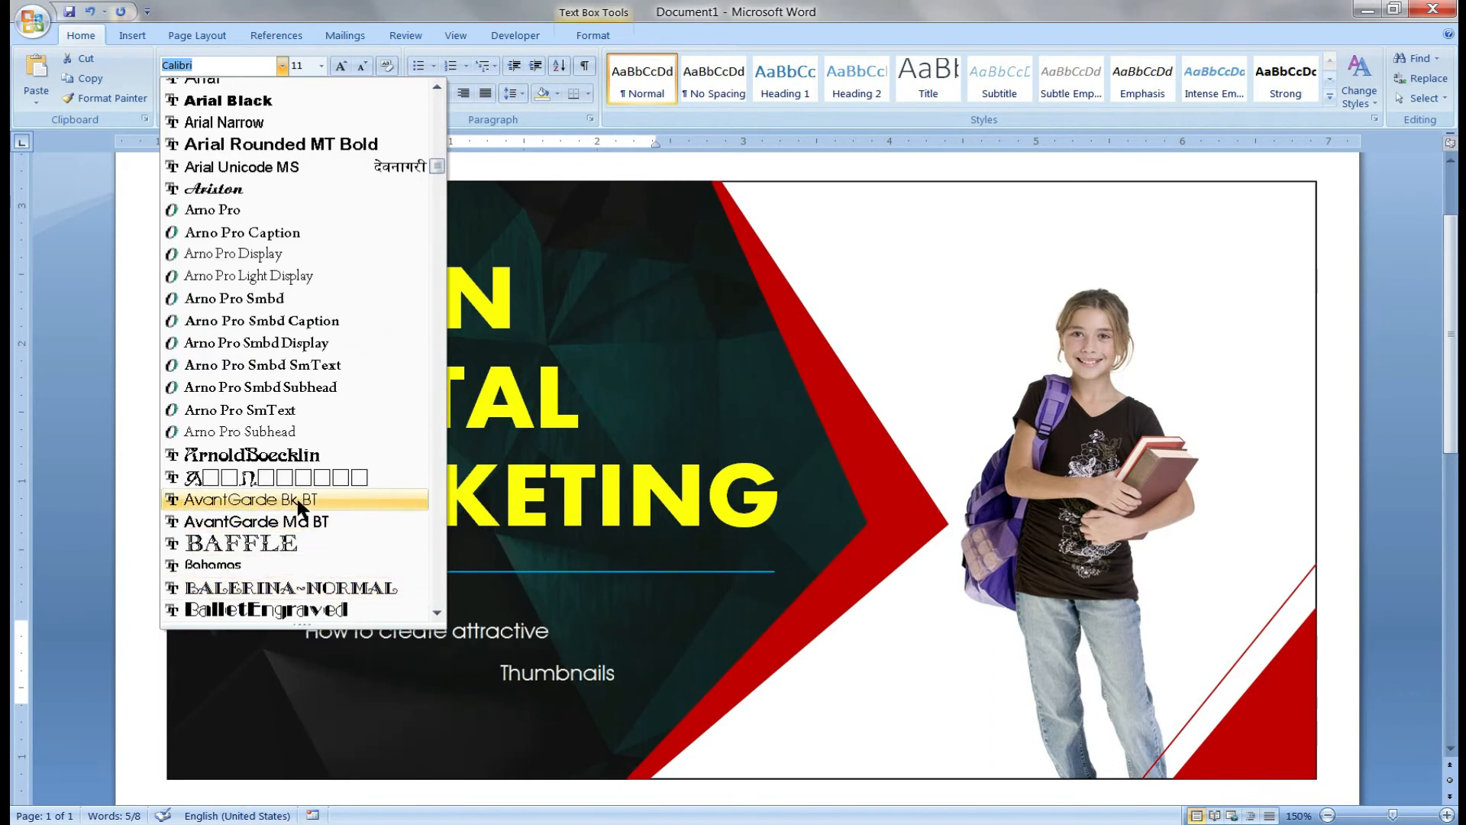
scroll(296, 508, down, 9)
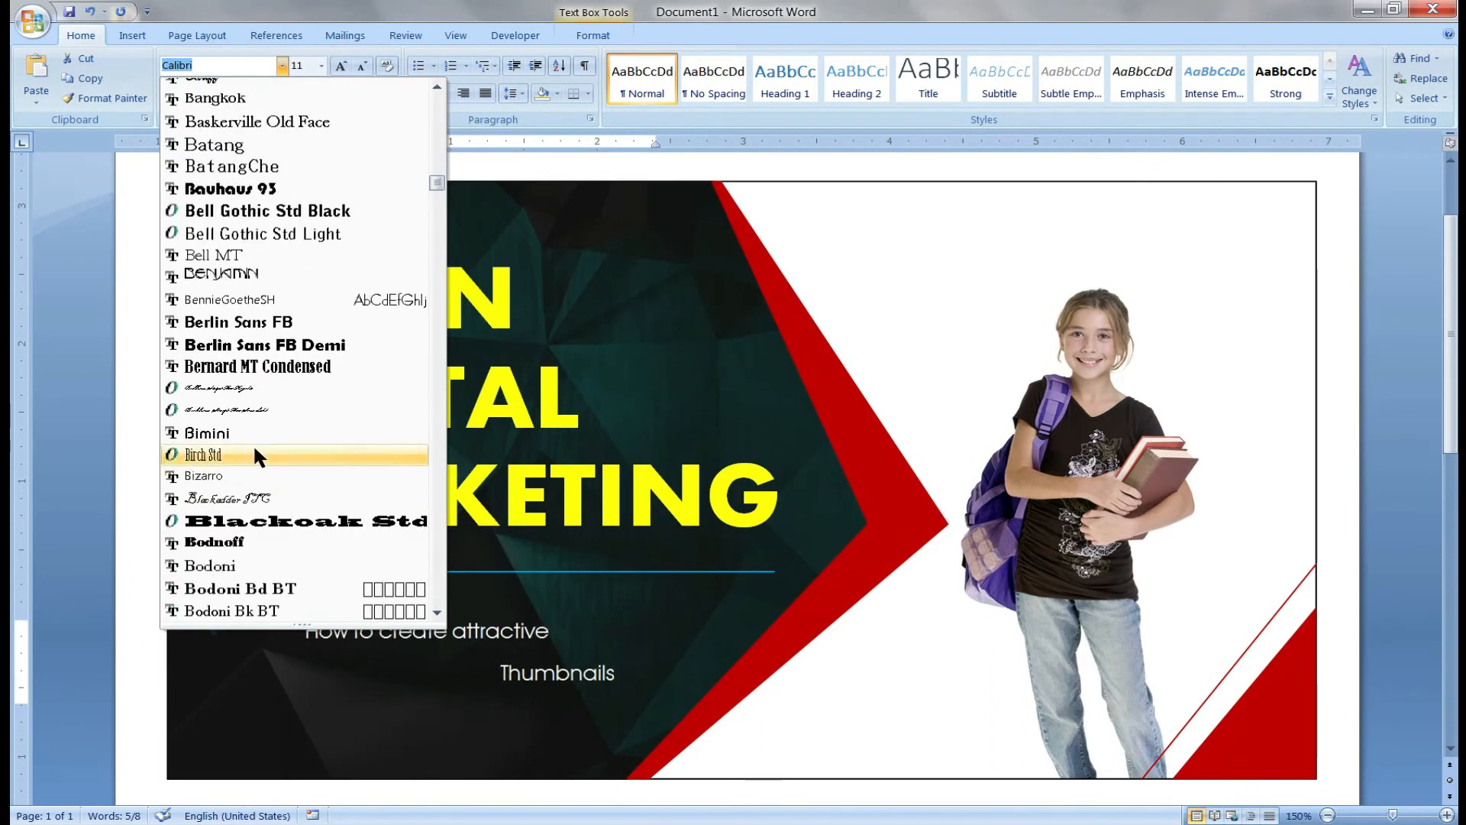
click(228, 430)
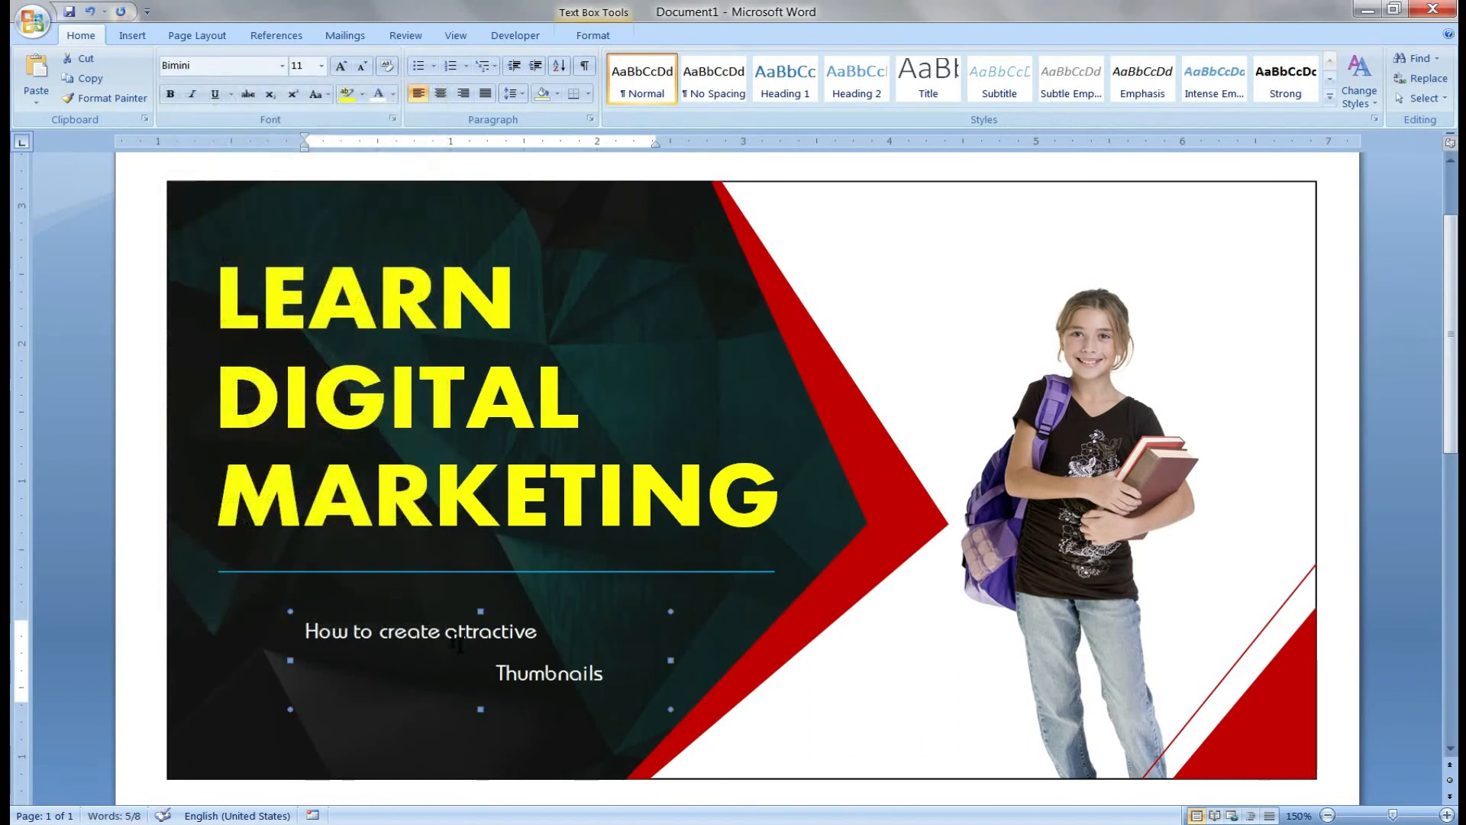
- Enlarge the caption text to font size 16 and extend its text box leftward to near the start of the blue line
click(341, 66)
click(341, 66)
click(340, 66)
click(171, 93)
click(170, 93)
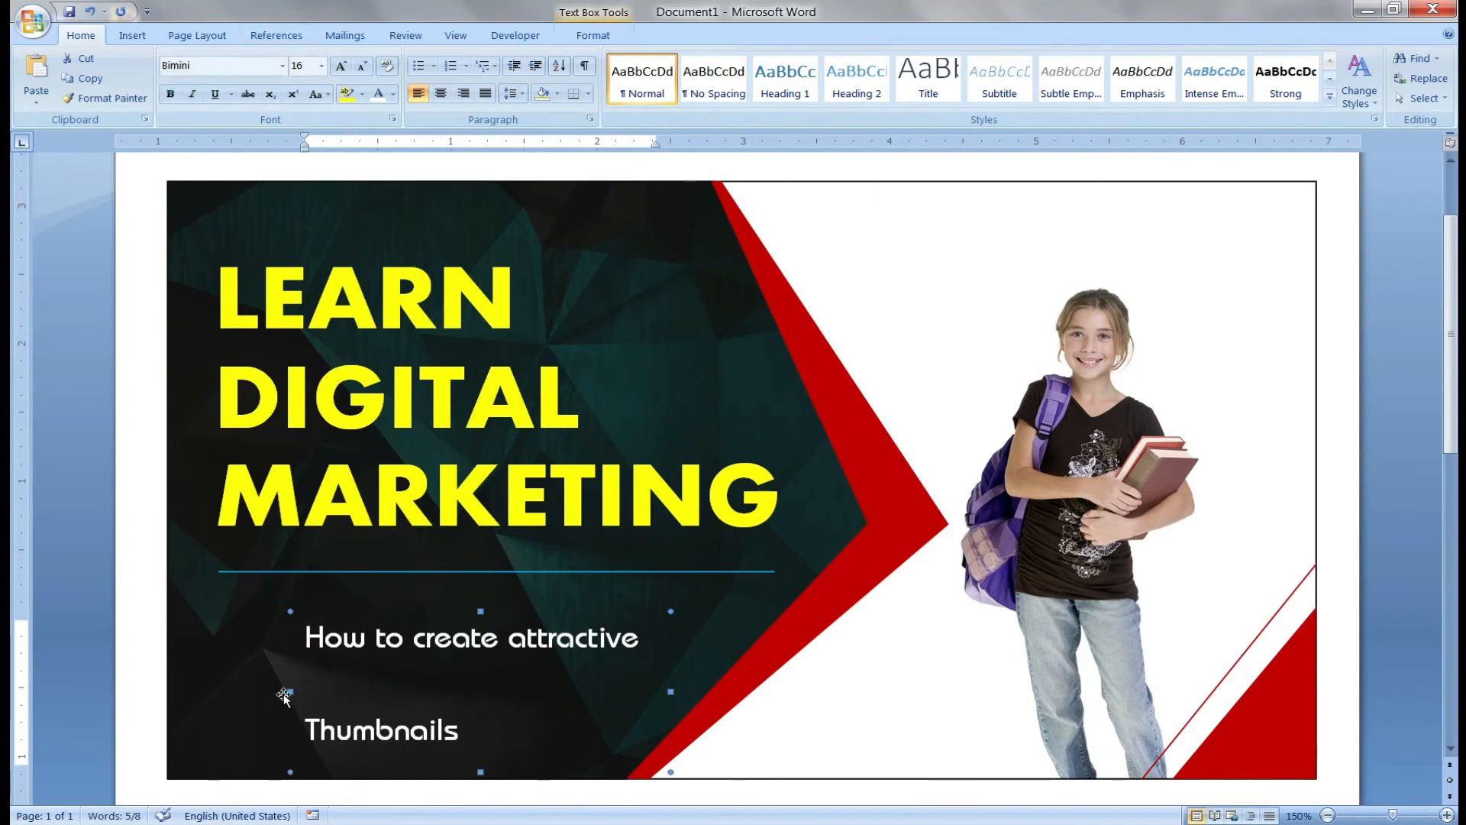
drag(290, 691, 204, 692)
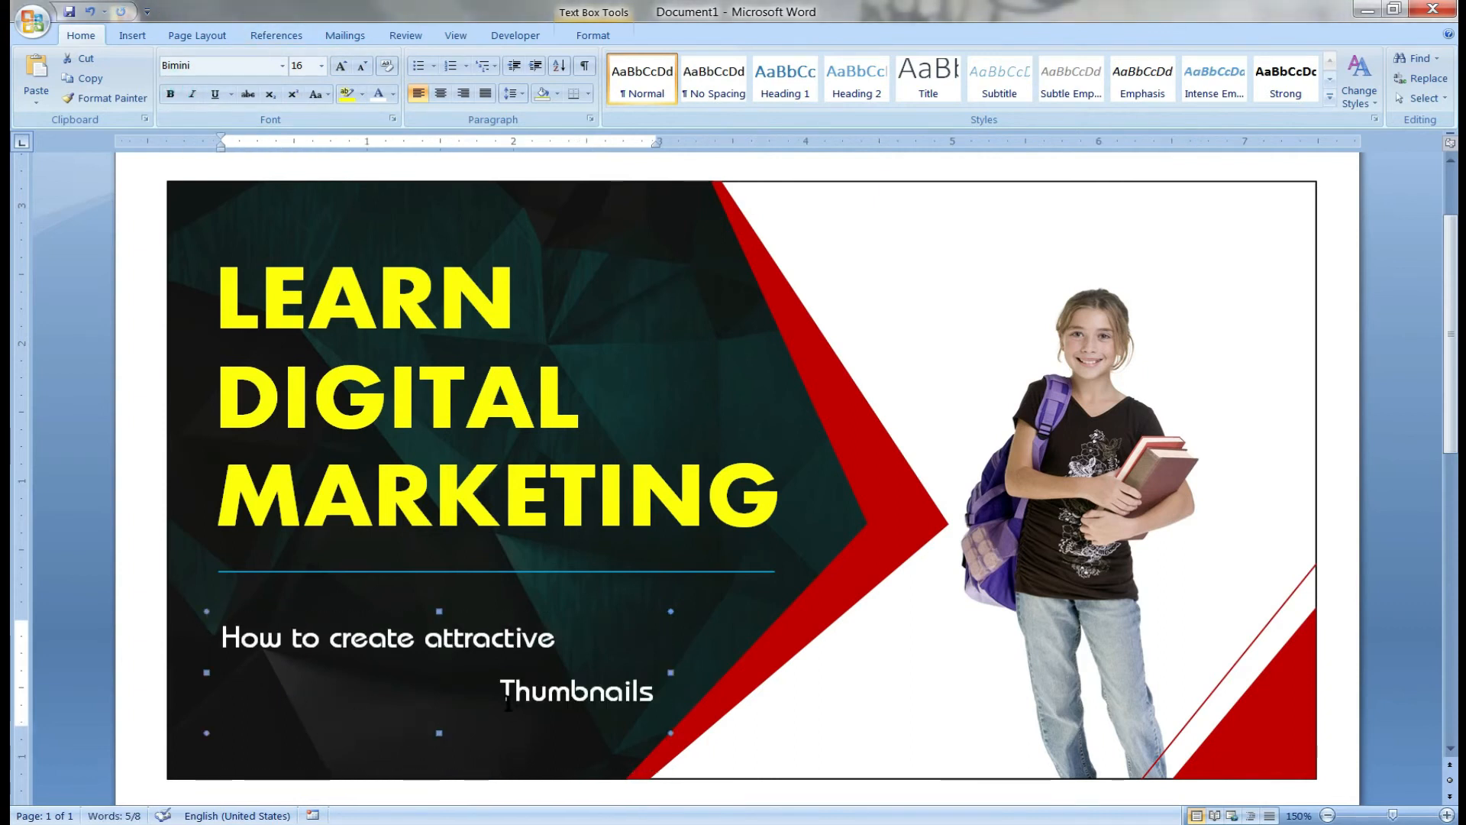
- Change the font of the word Thumbnails in the caption to Eddafont
double_click(556, 695)
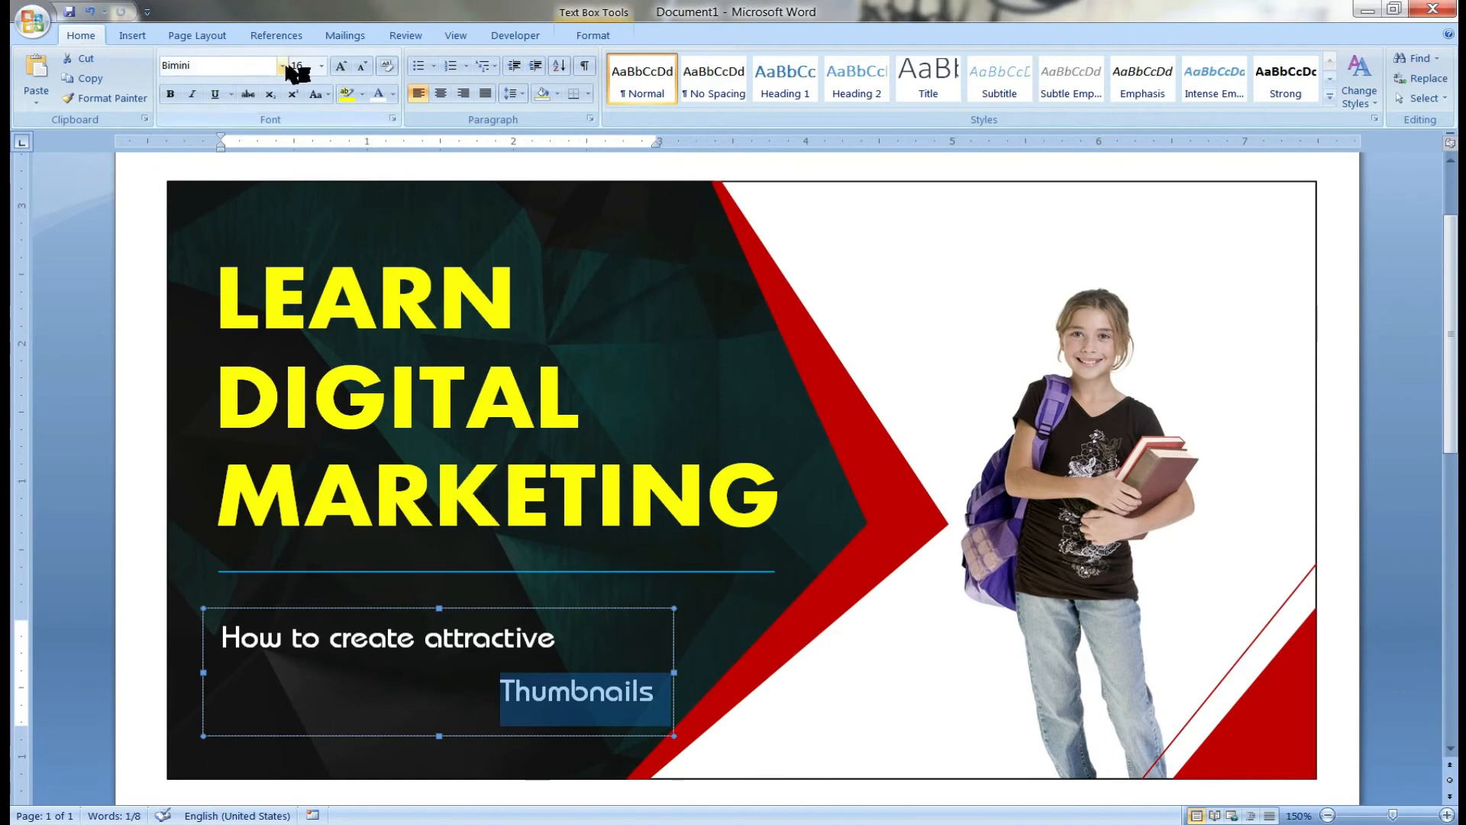
click(282, 65)
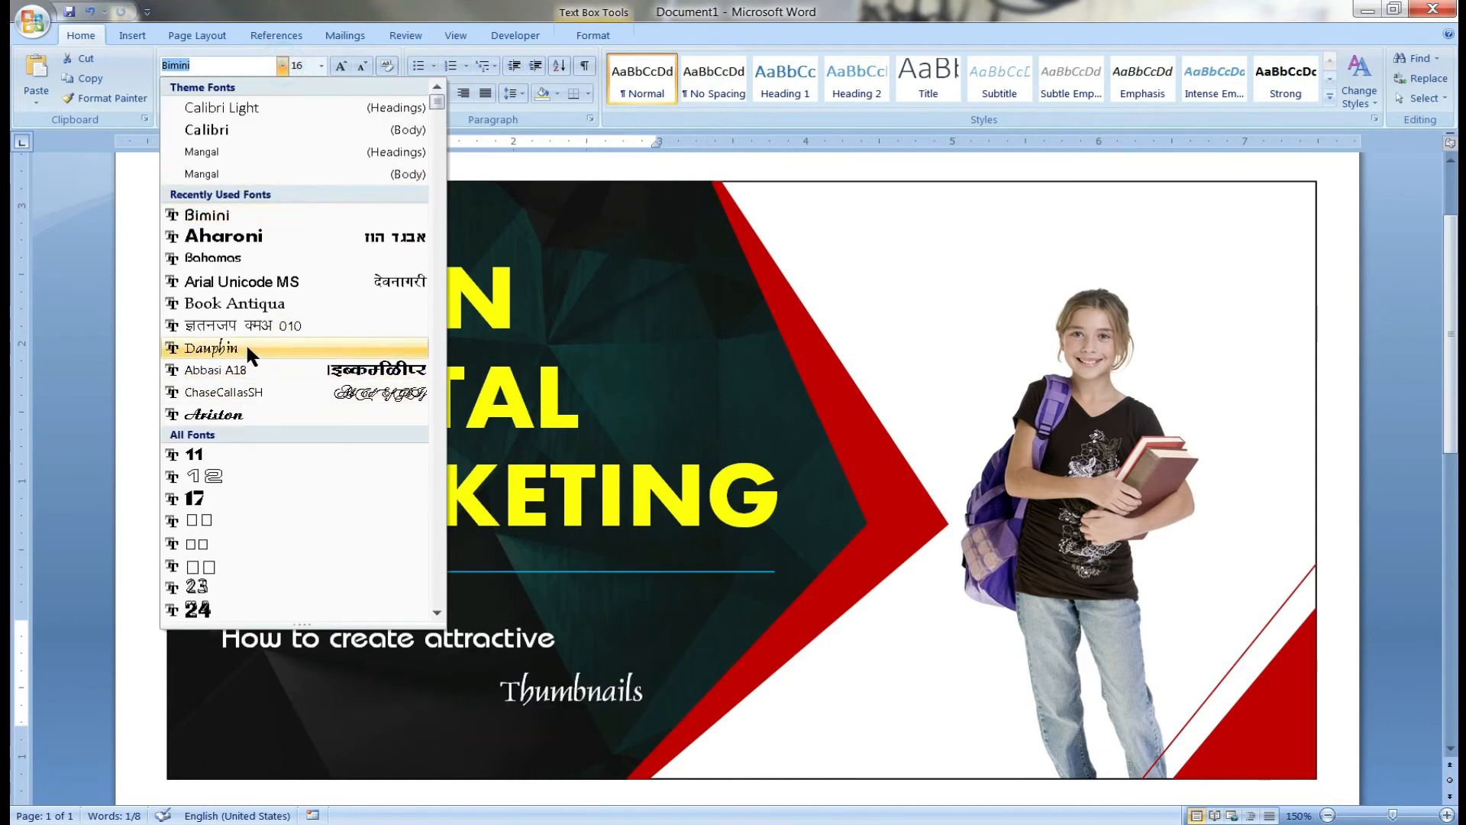
scroll(260, 497, down, 20)
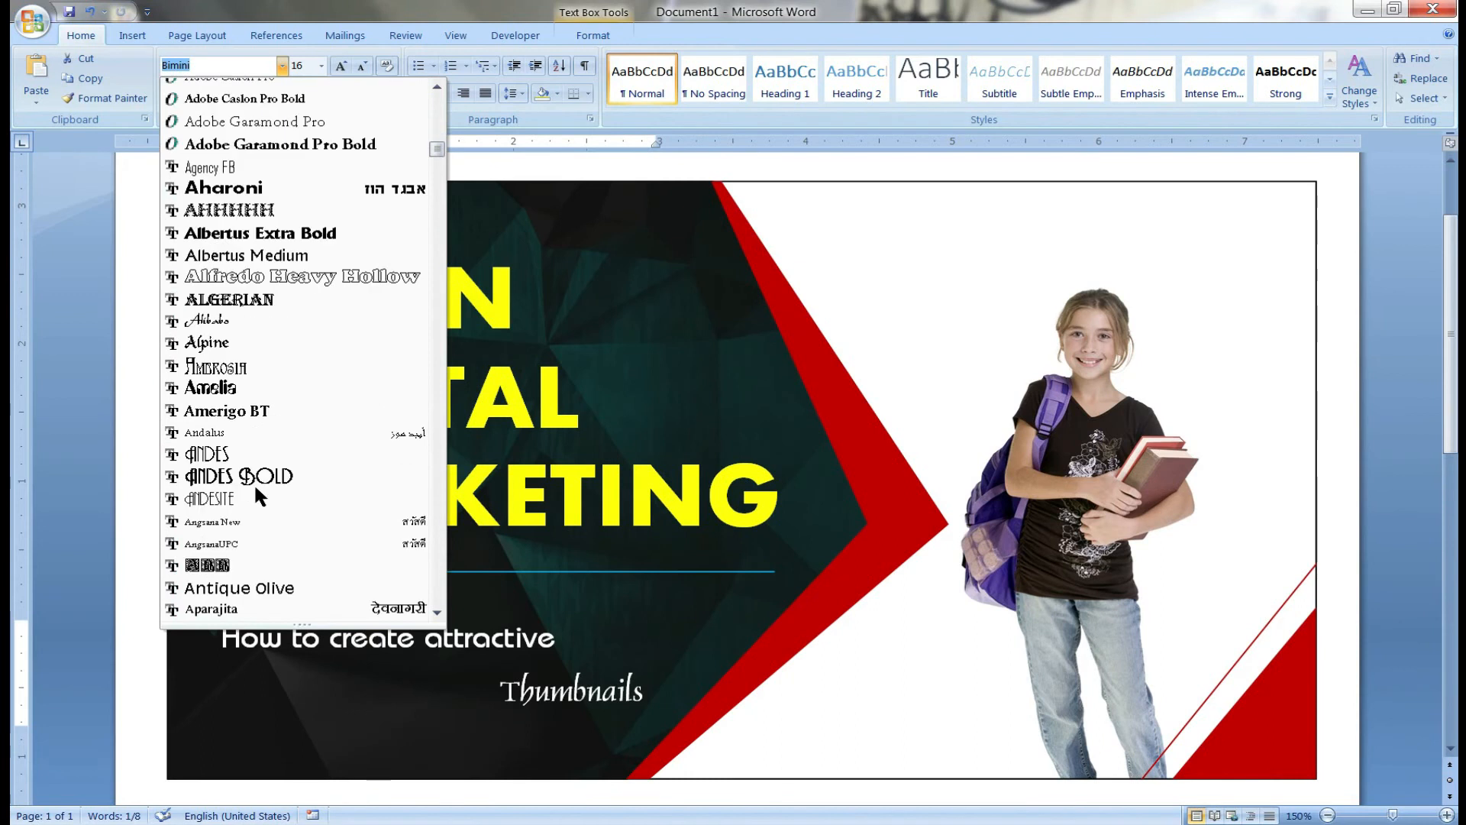
scroll(262, 413, down, 6)
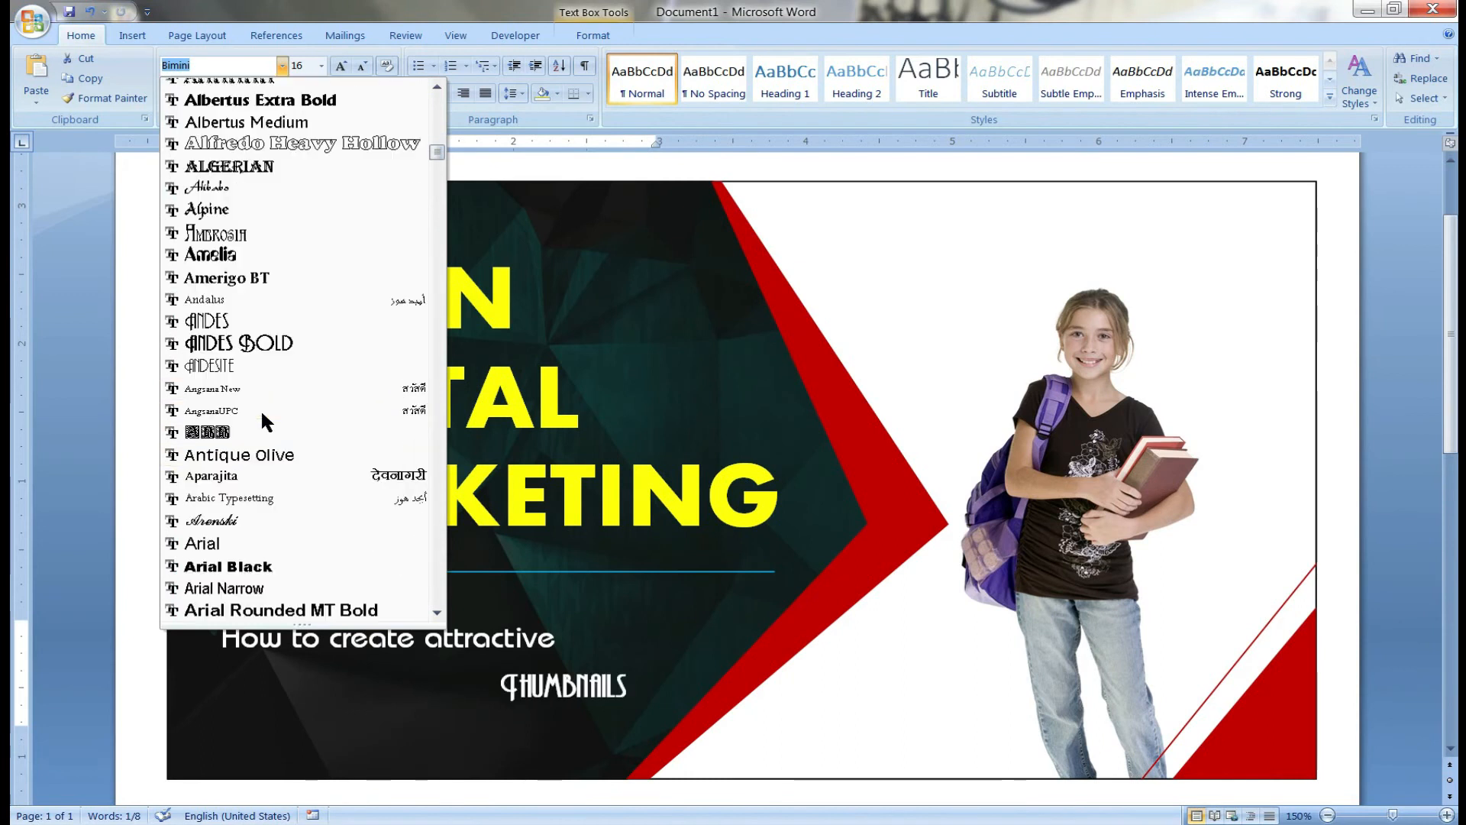
scroll(262, 413, down, 5)
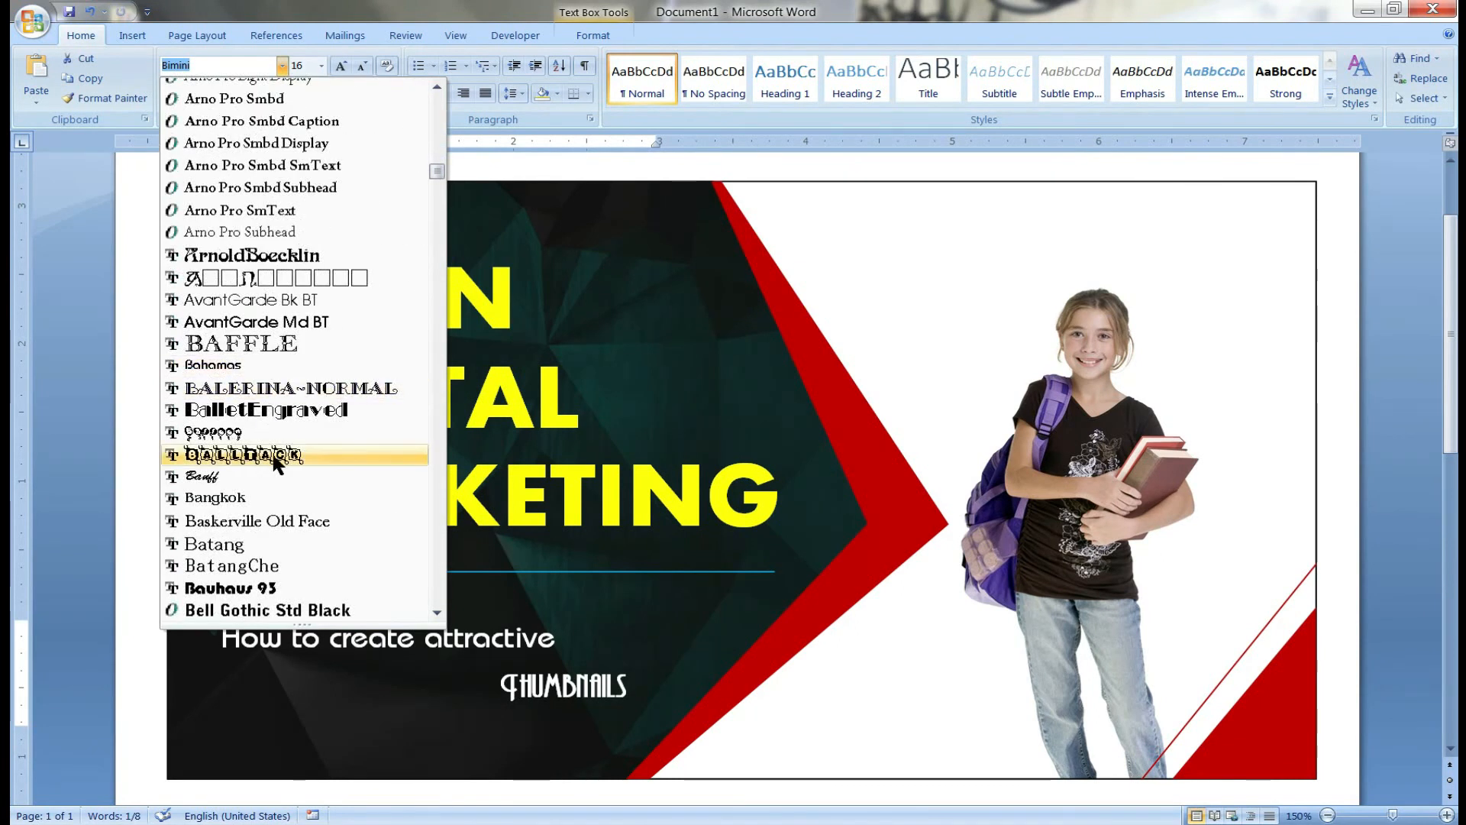
scroll(274, 458, down, 3)
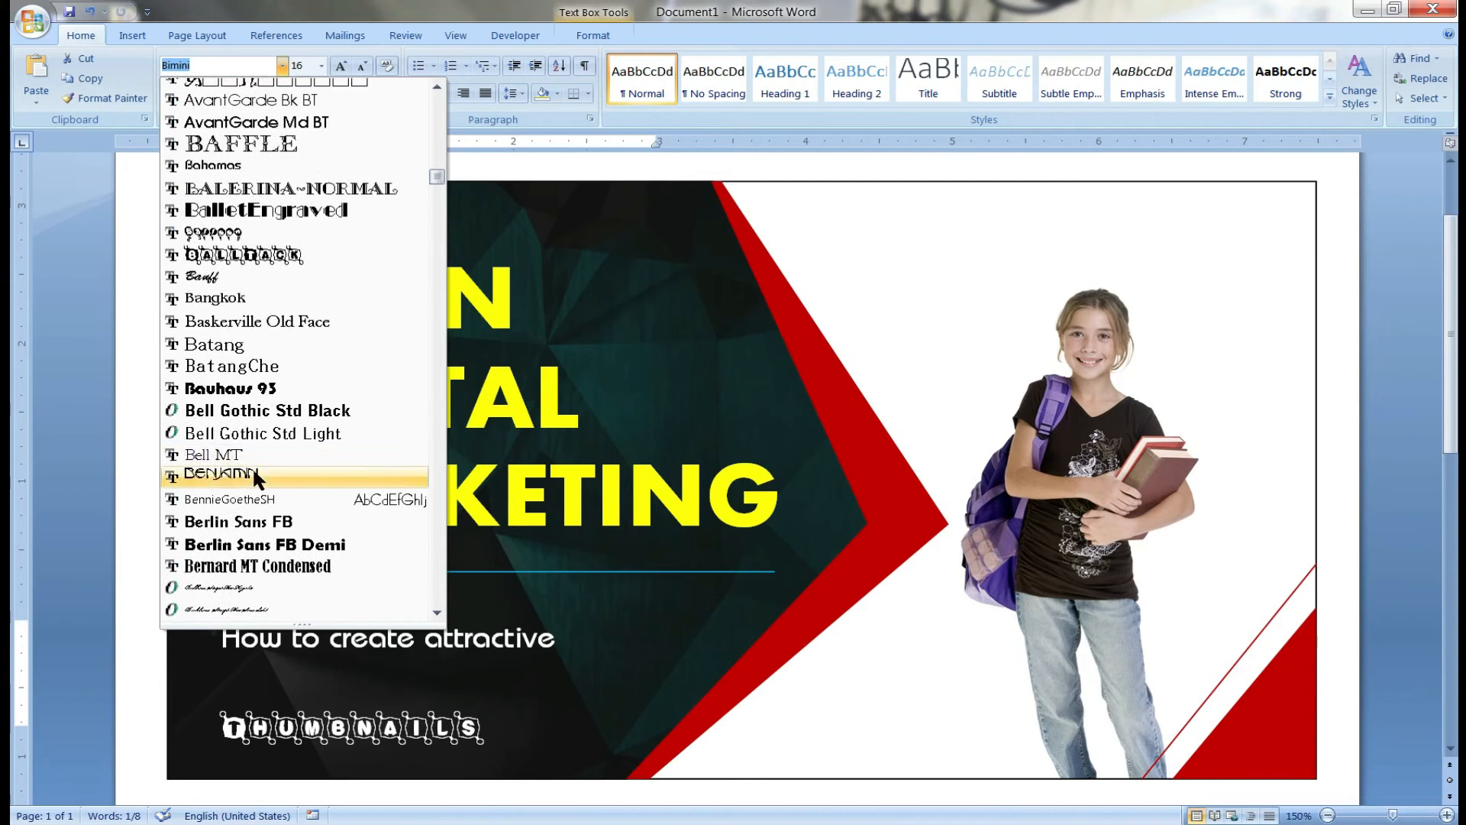
scroll(252, 481, down, 2)
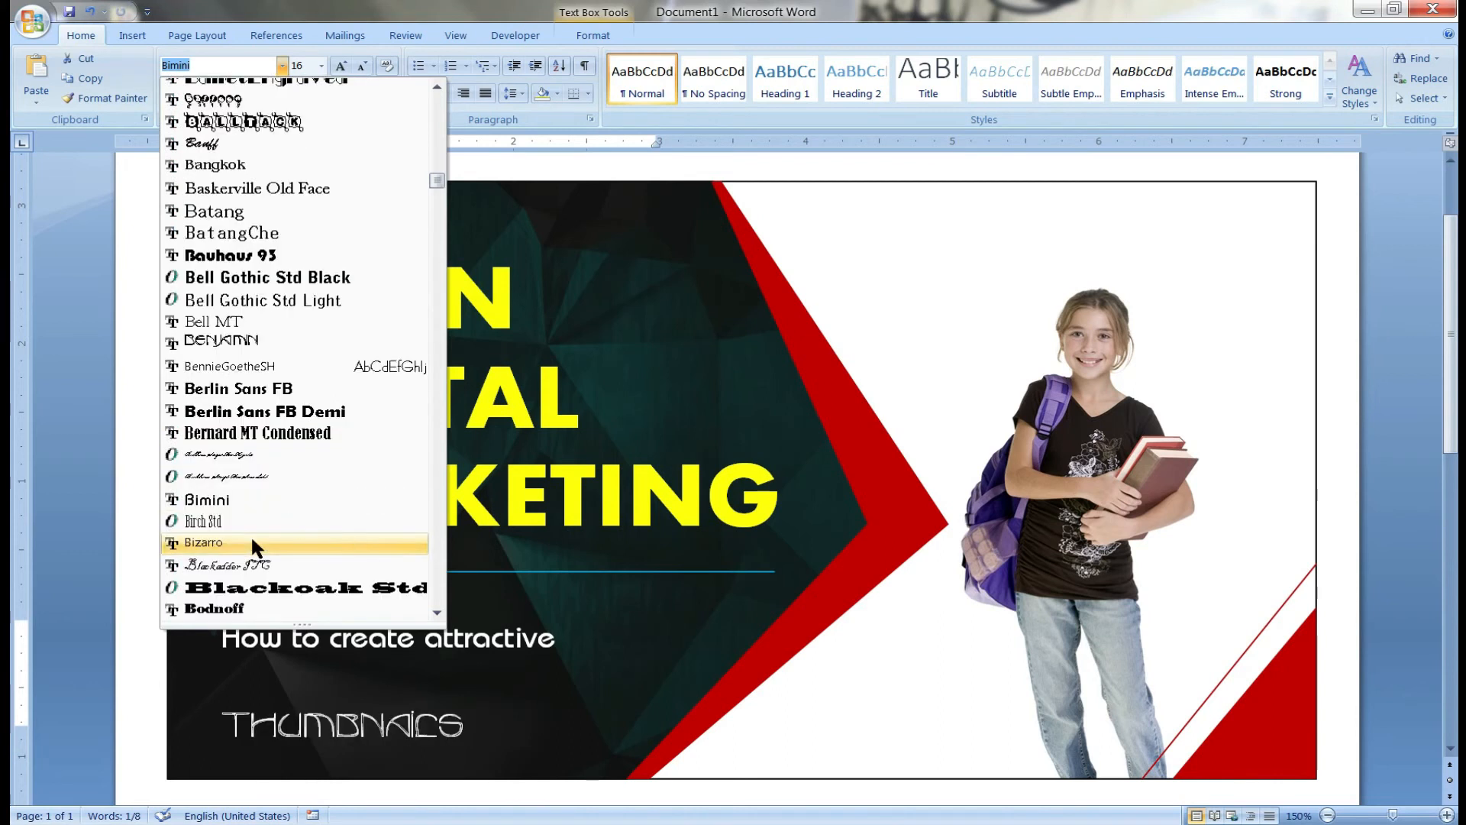
scroll(233, 480, down, 4)
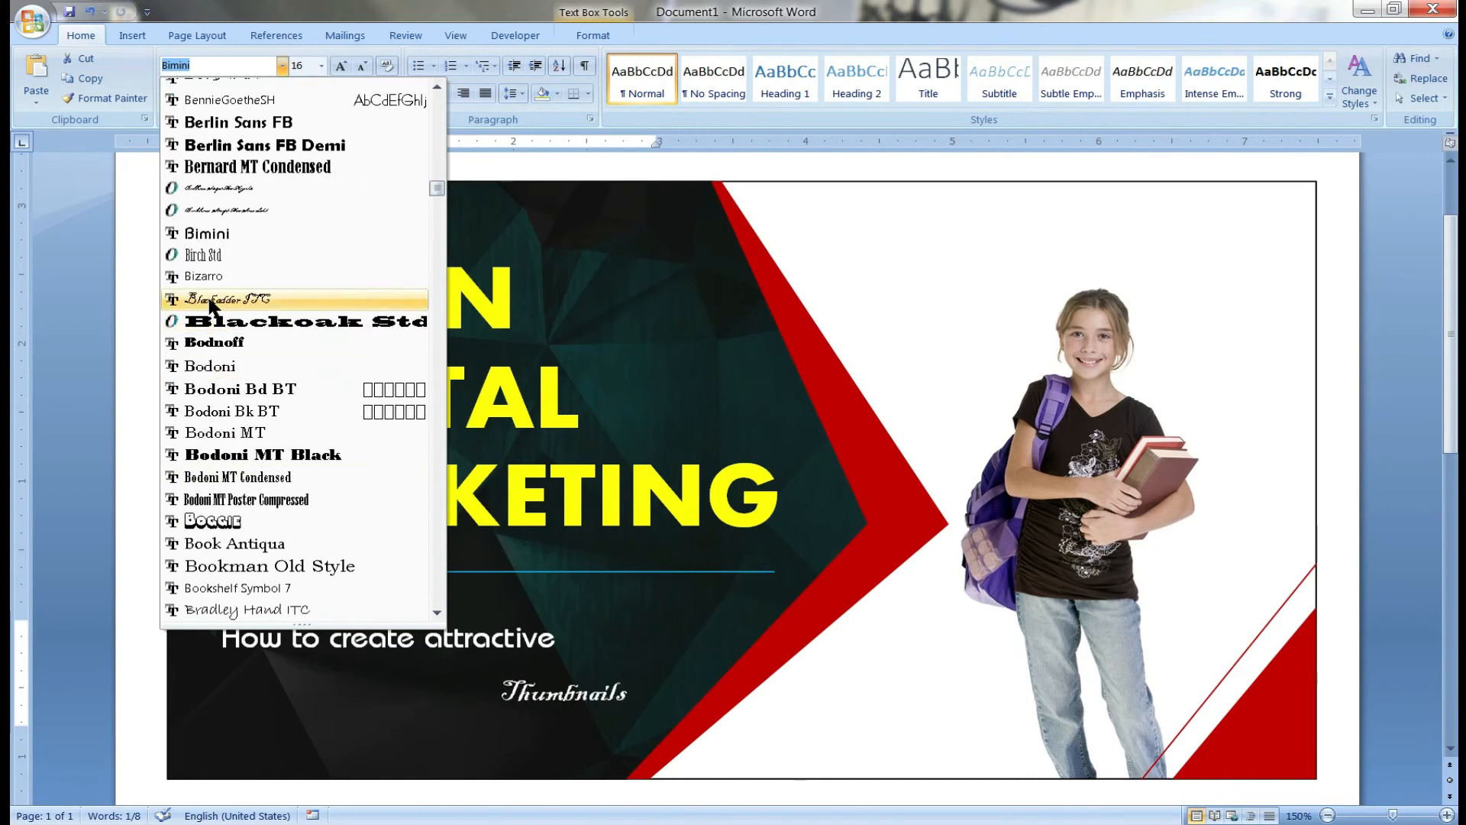
scroll(301, 521, down, 2)
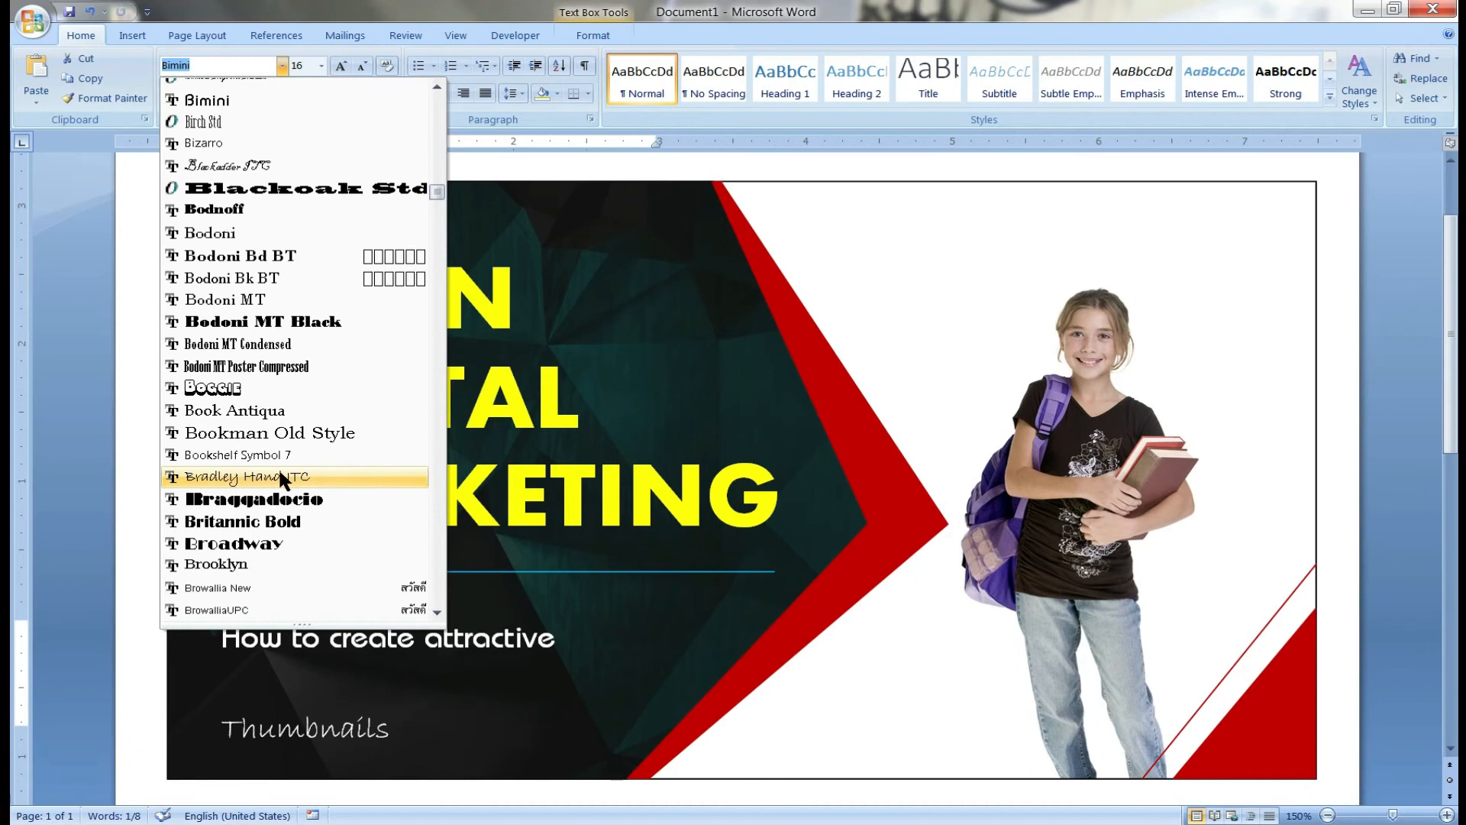
scroll(279, 472, down, 3)
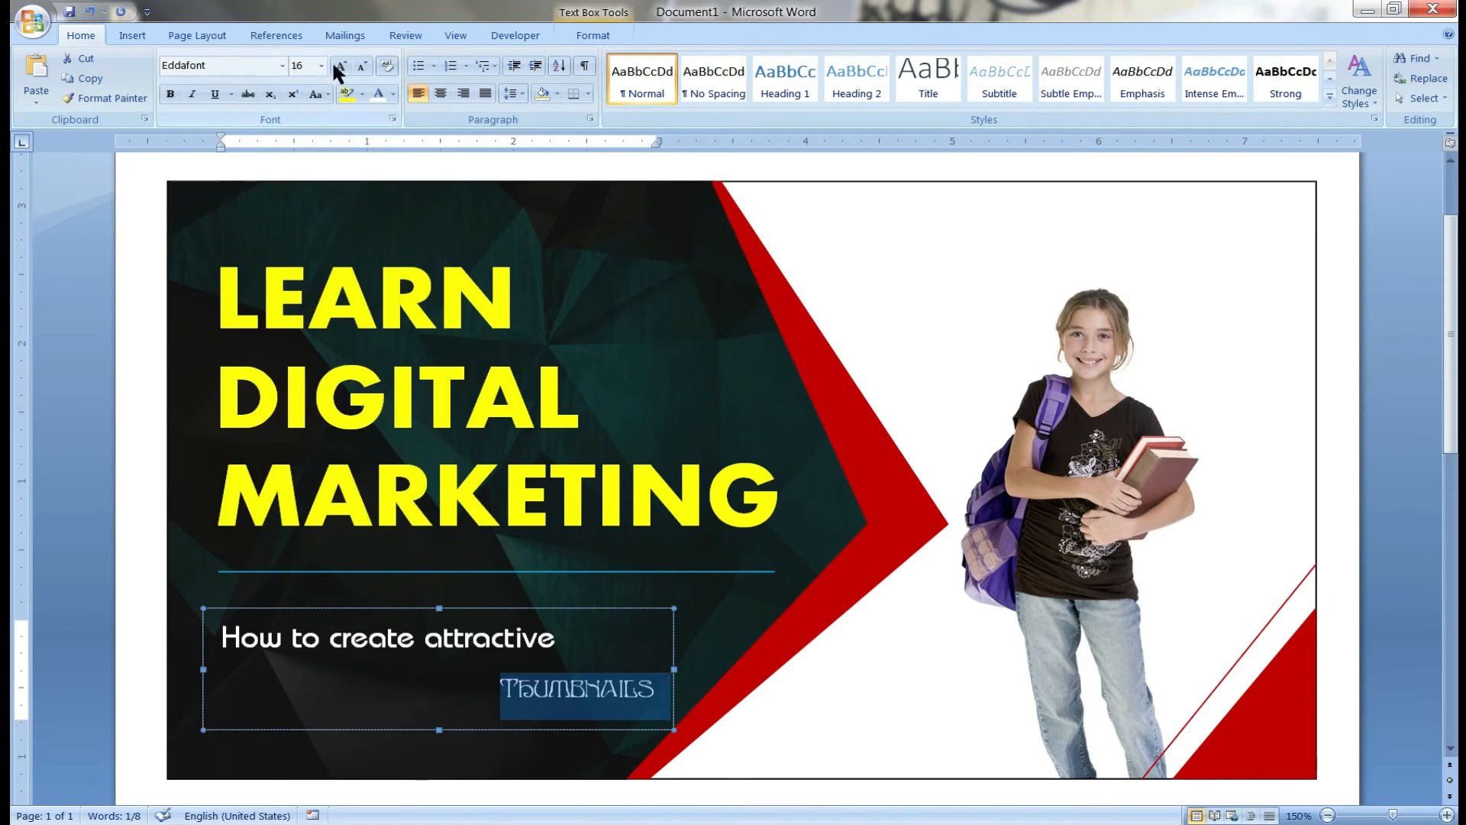
- Enlarge the word Thumbnails to font size 20 and align it to the right of the caption text box
click(336, 63)
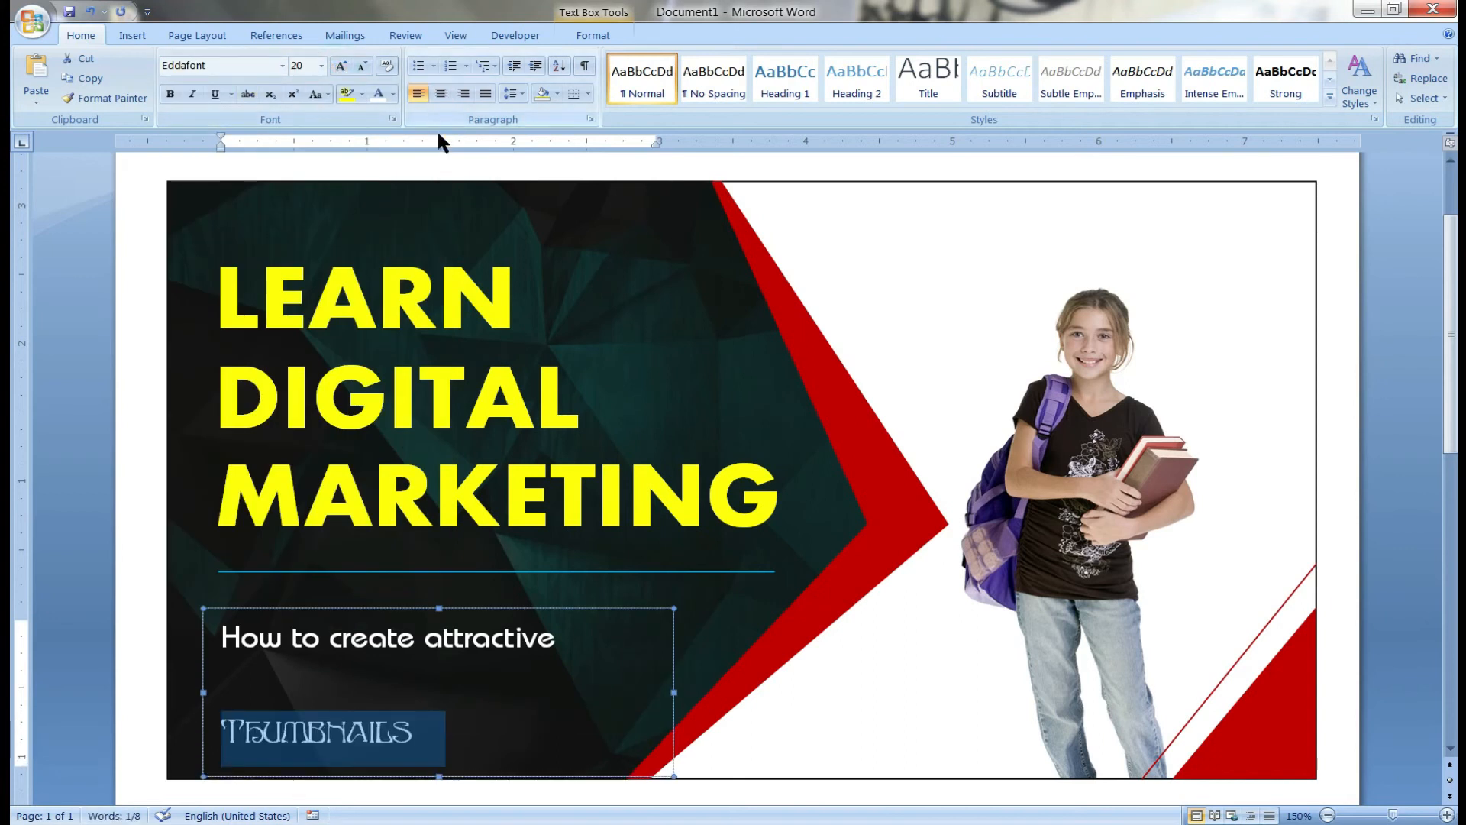
click(465, 92)
- Remove the blank space above Thumbnails so the word sits directly below the first caption line, and deselect the text box
drag(329, 647, 607, 725)
click(603, 692)
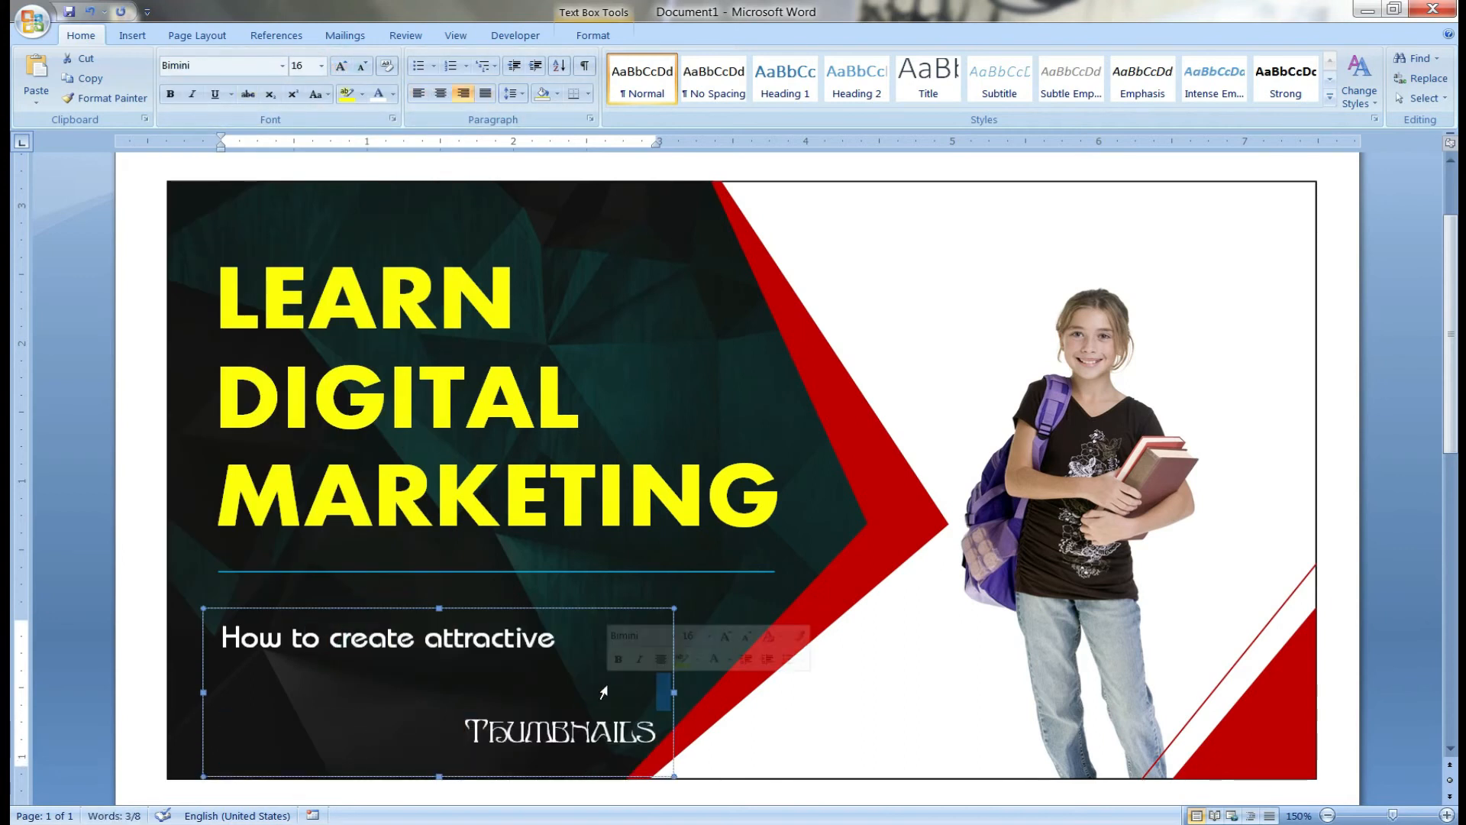
key(Delete)
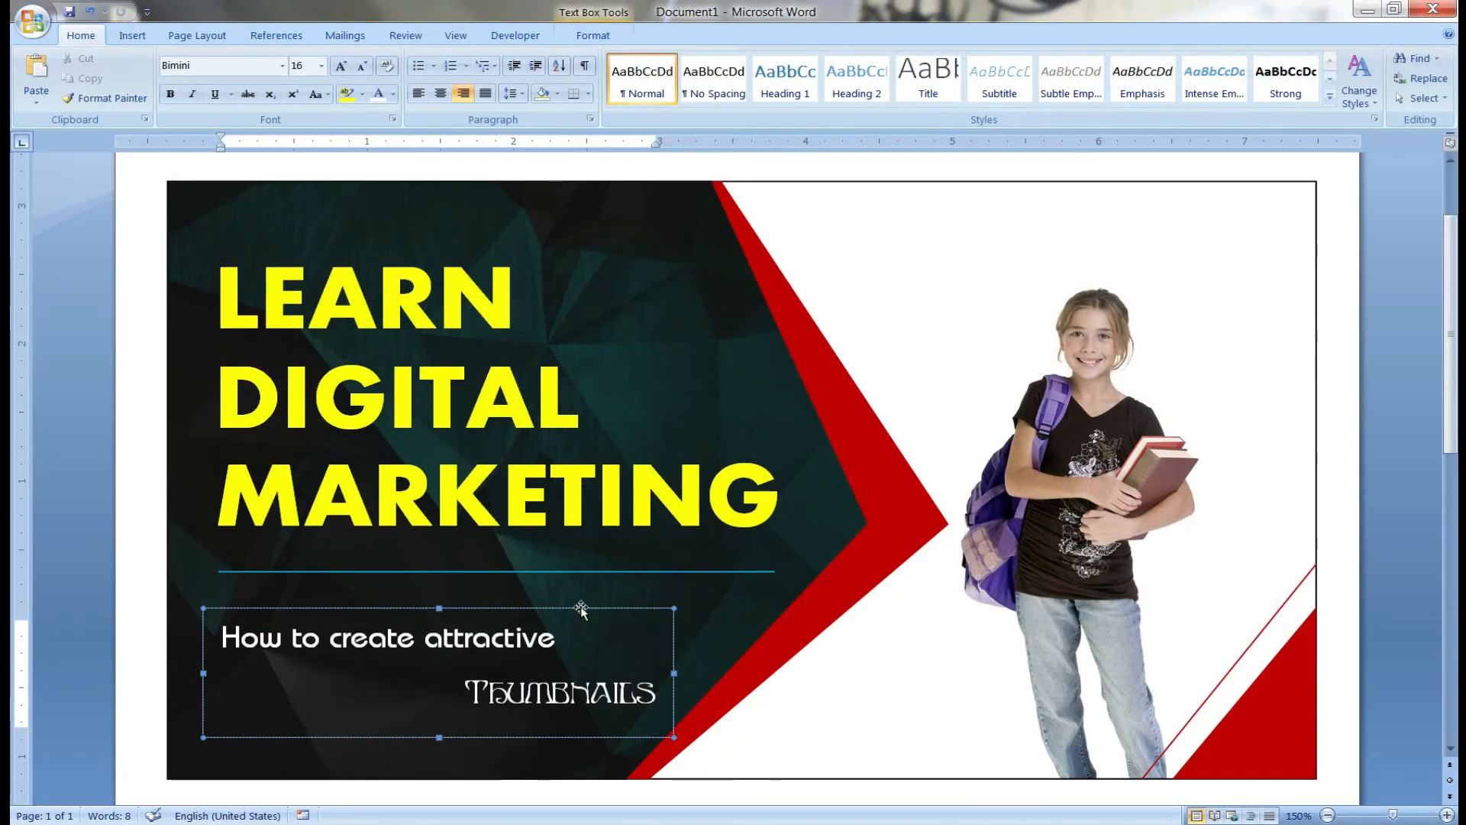
click(581, 609)
click(1337, 527)
- Preview the finished design in Full Screen Reading view and return to the print layout
scroll(1284, 513, down, 4)
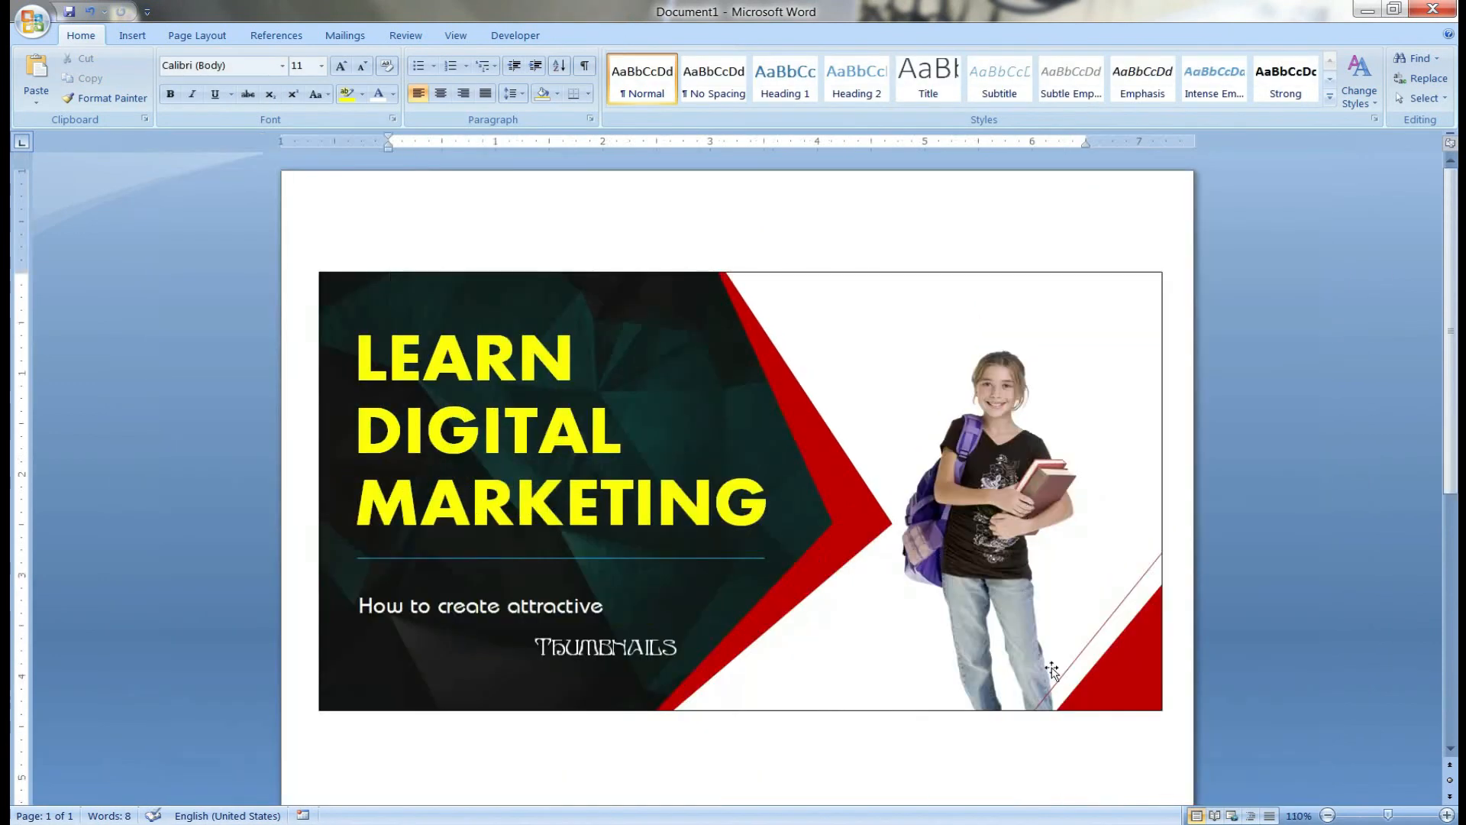
scroll(1211, 378, up, 1)
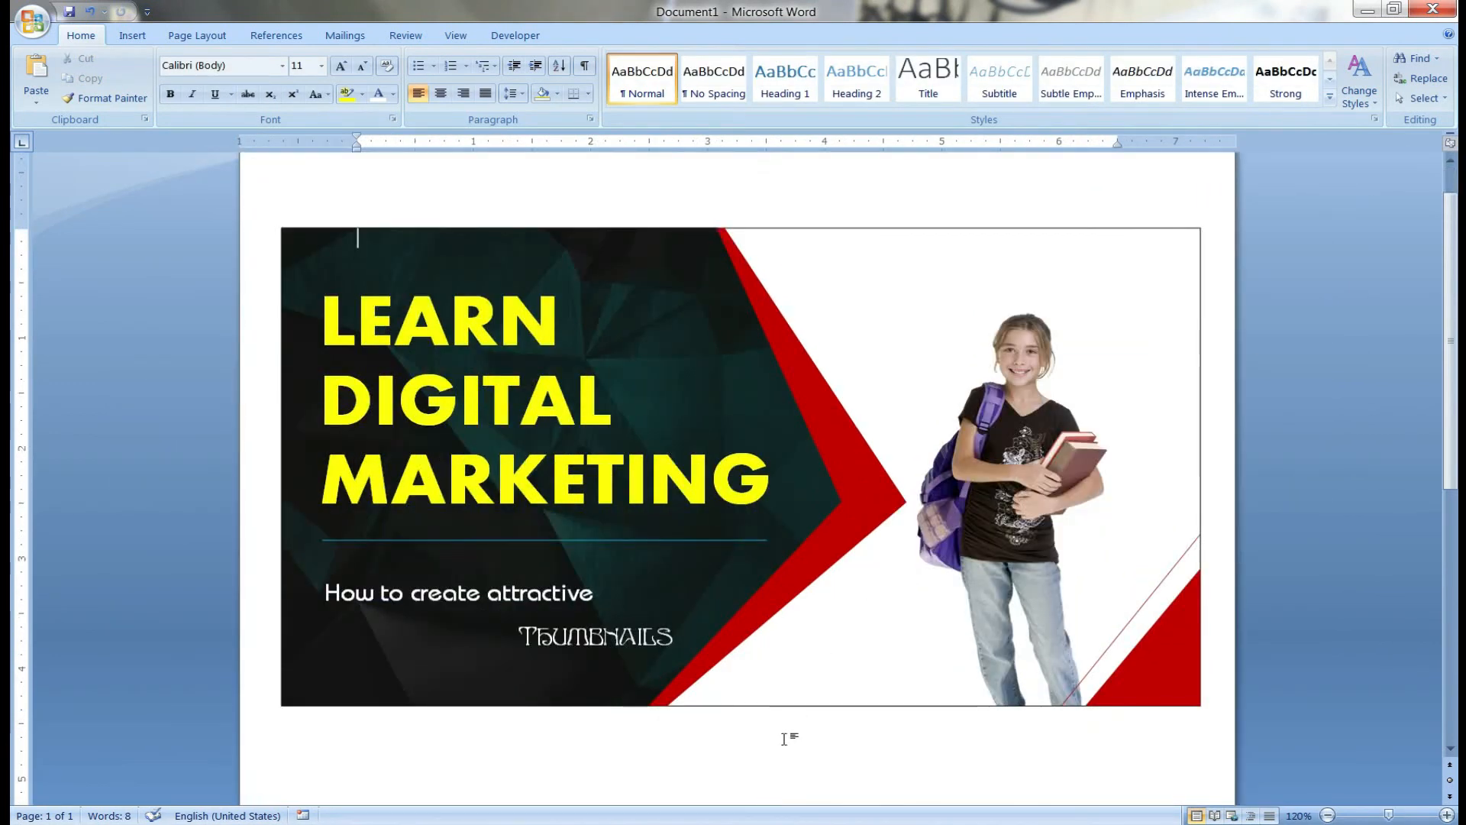
scroll(779, 754, up, 1)
scroll(779, 754, up, 1)
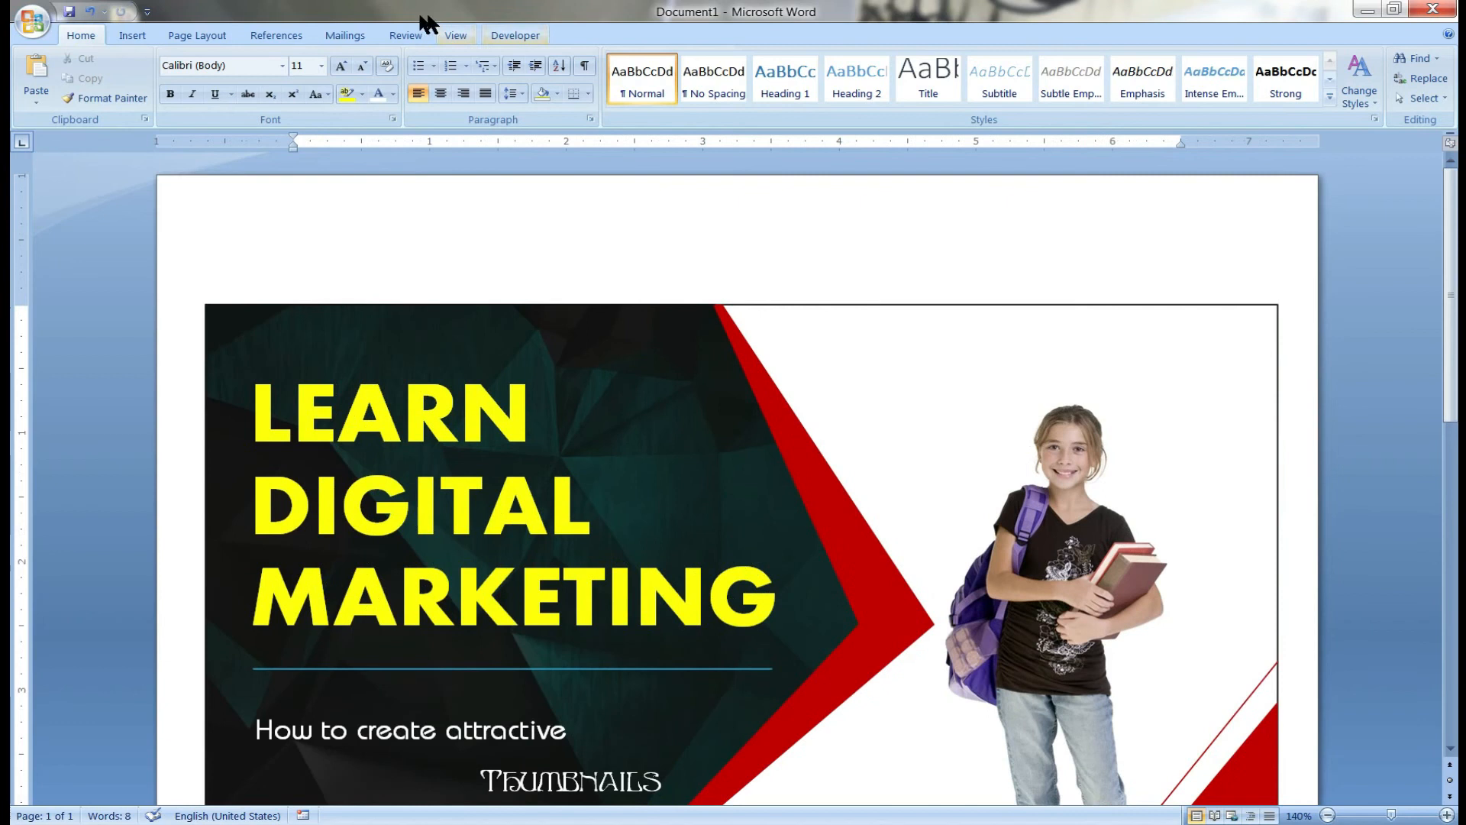
click(457, 35)
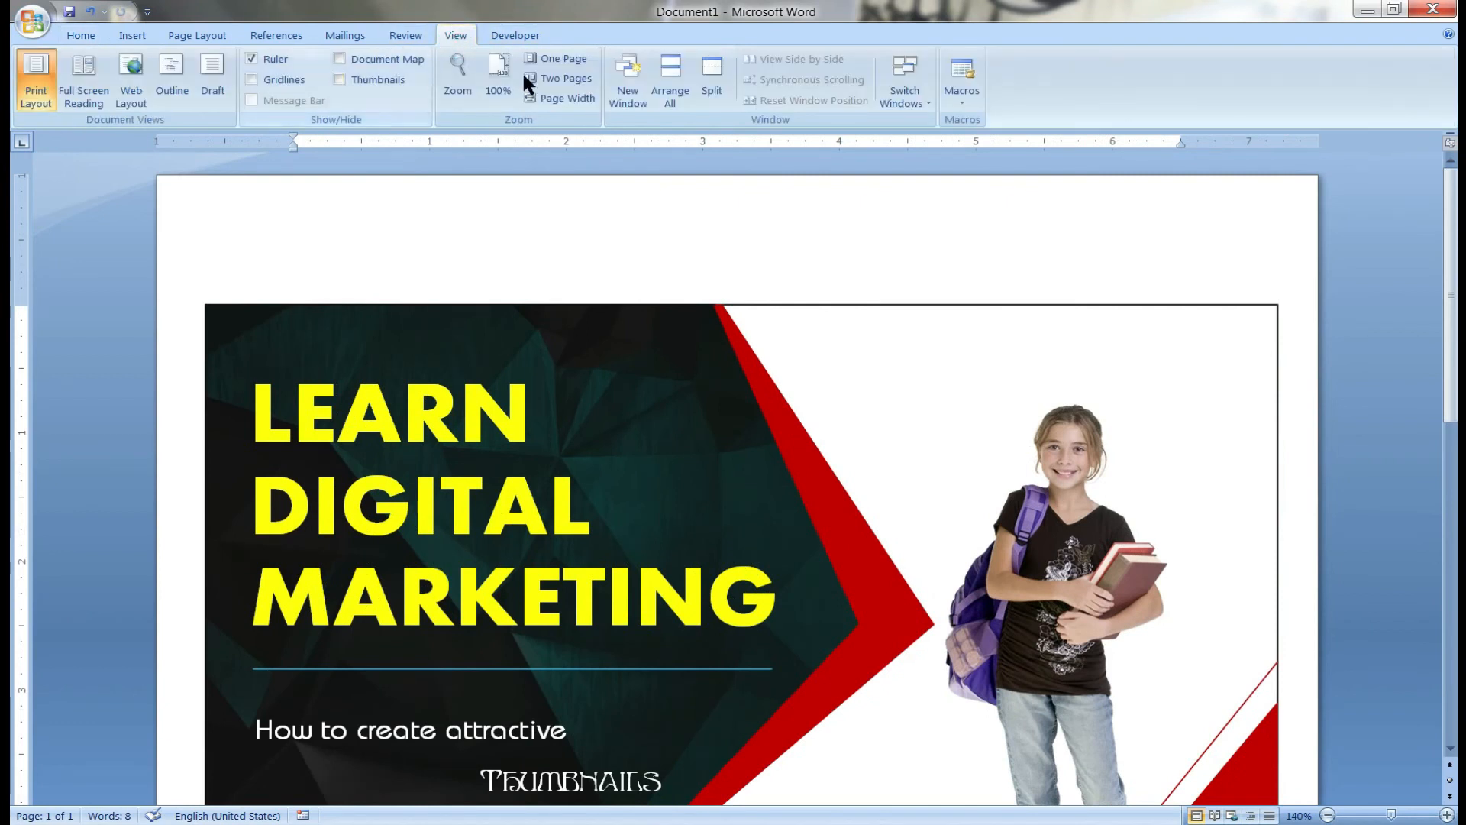
click(84, 95)
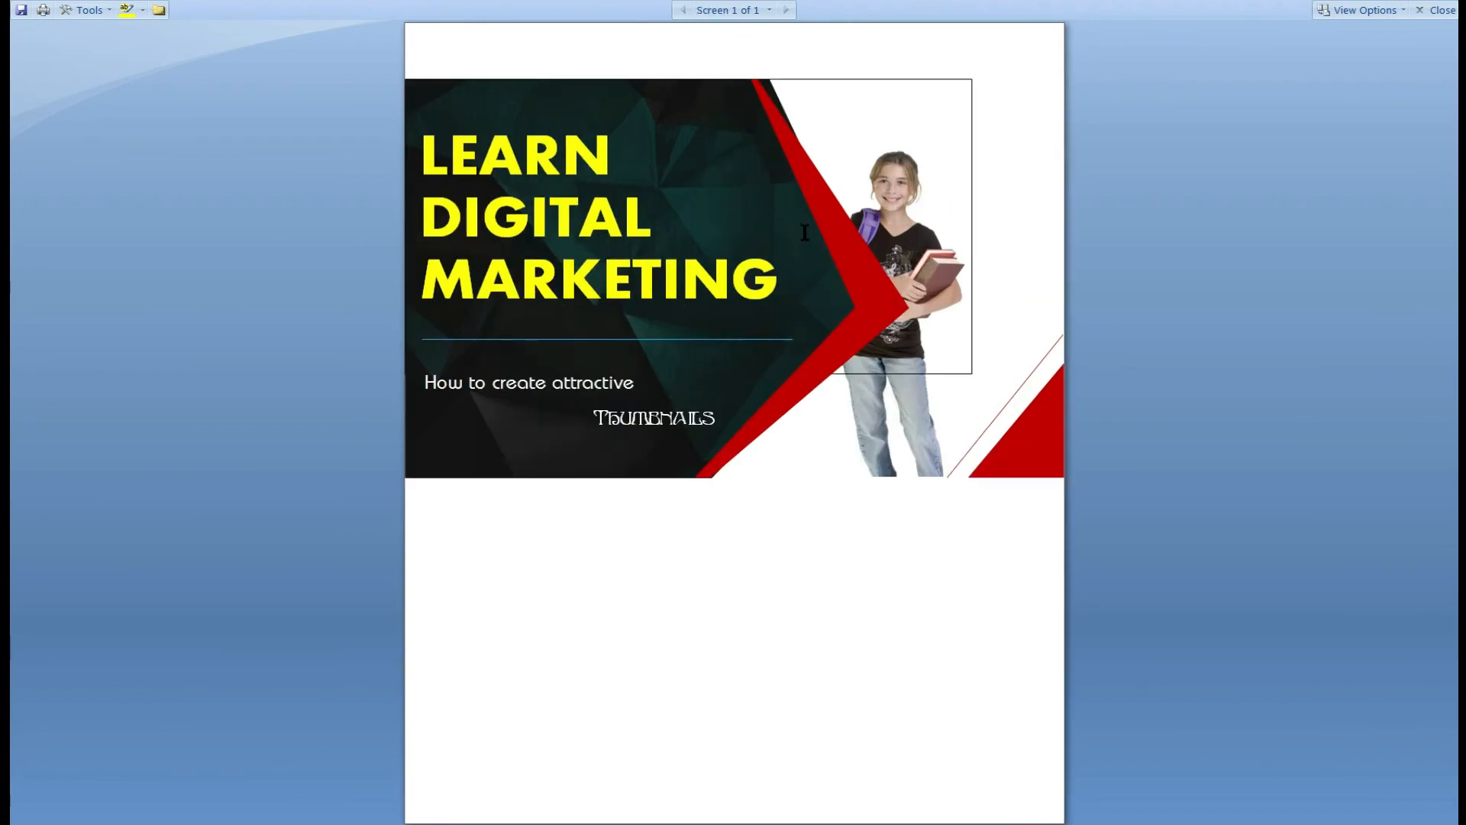
click(956, 647)
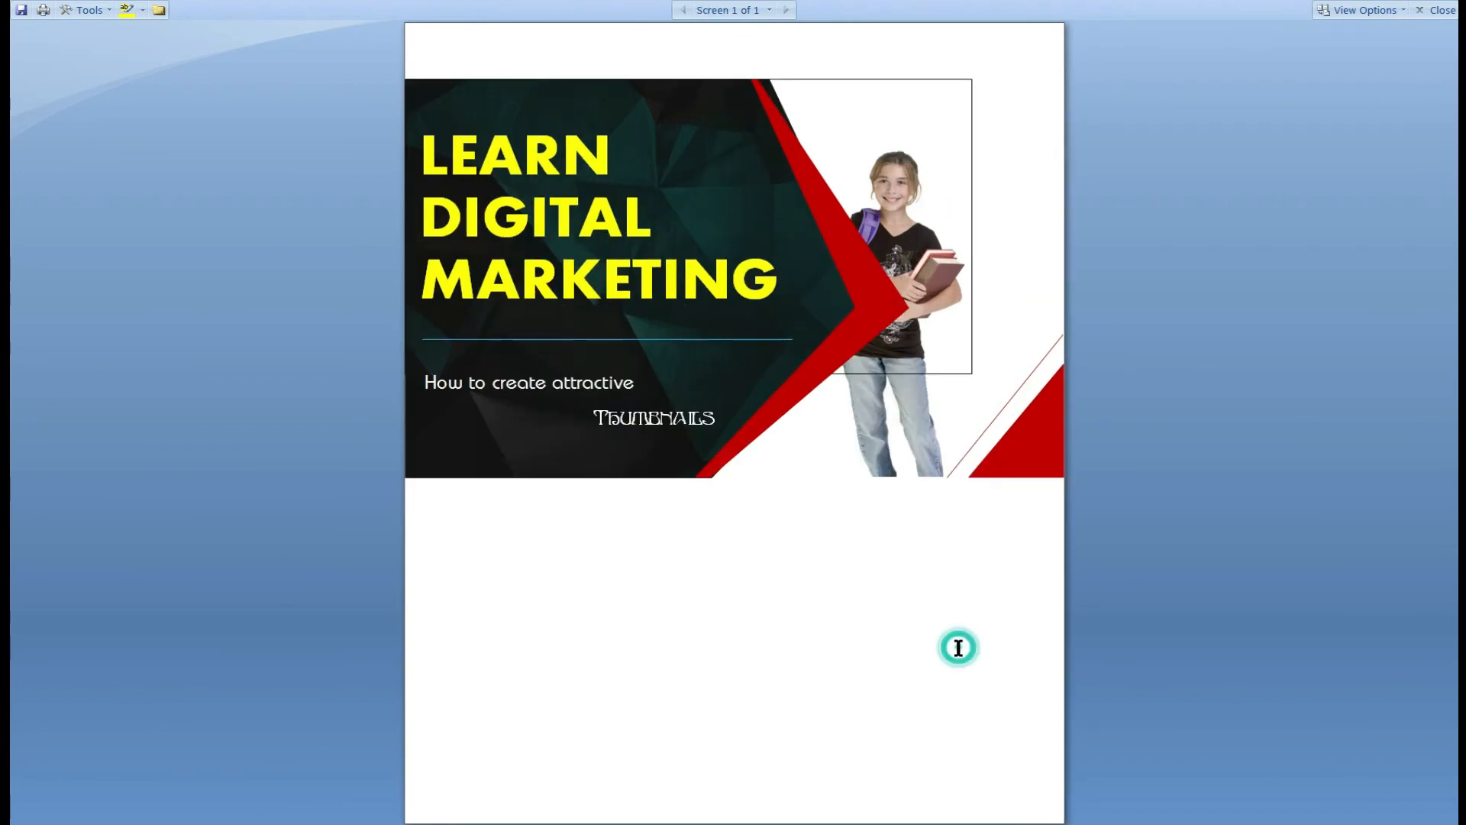
click(1435, 10)
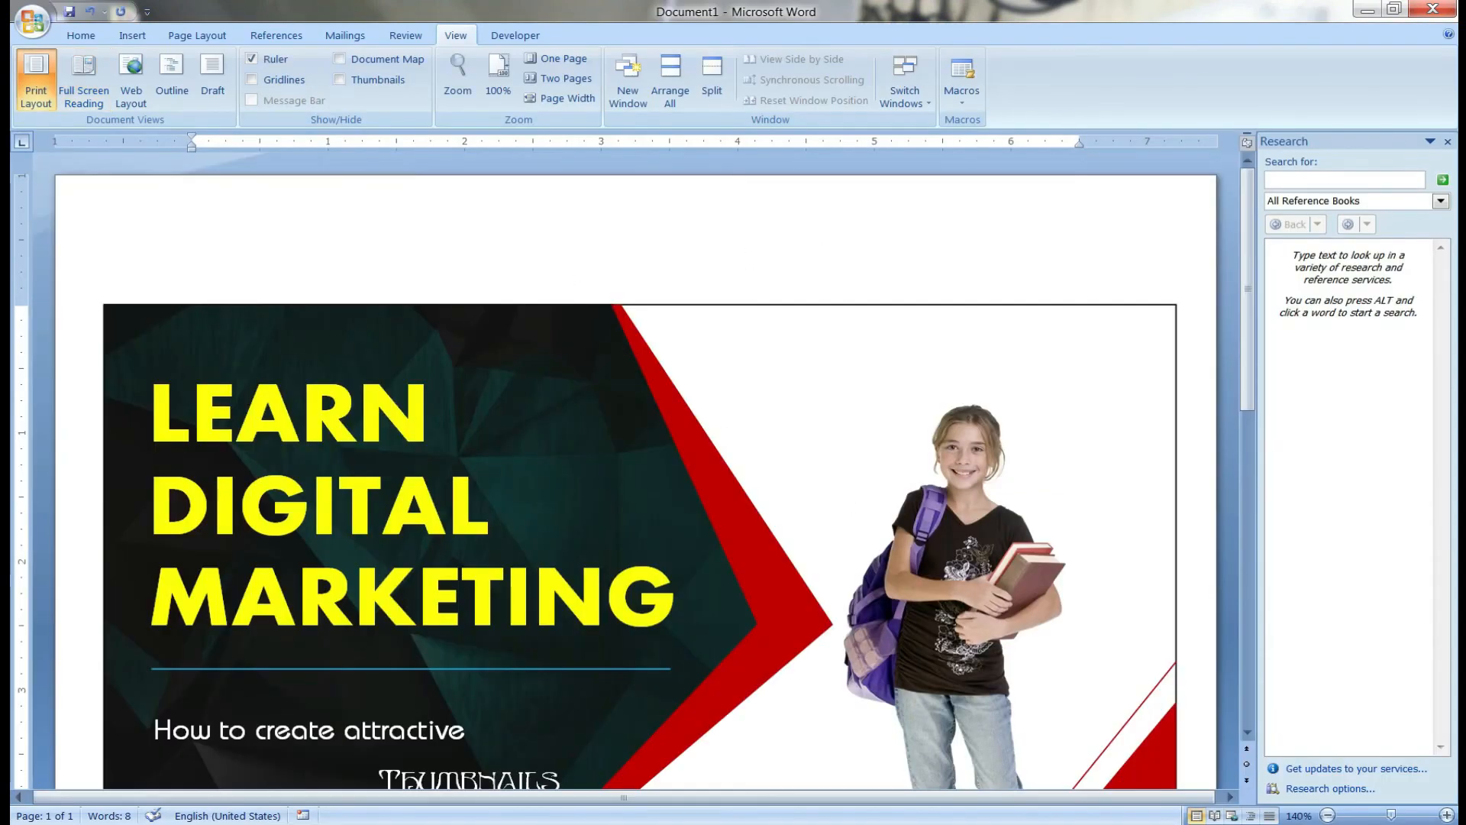
- Close the Research pane and frame the whole graphic in the window at 150% zoom
click(1448, 141)
scroll(922, 524, up, 1)
drag(1450, 347, 1450, 400)
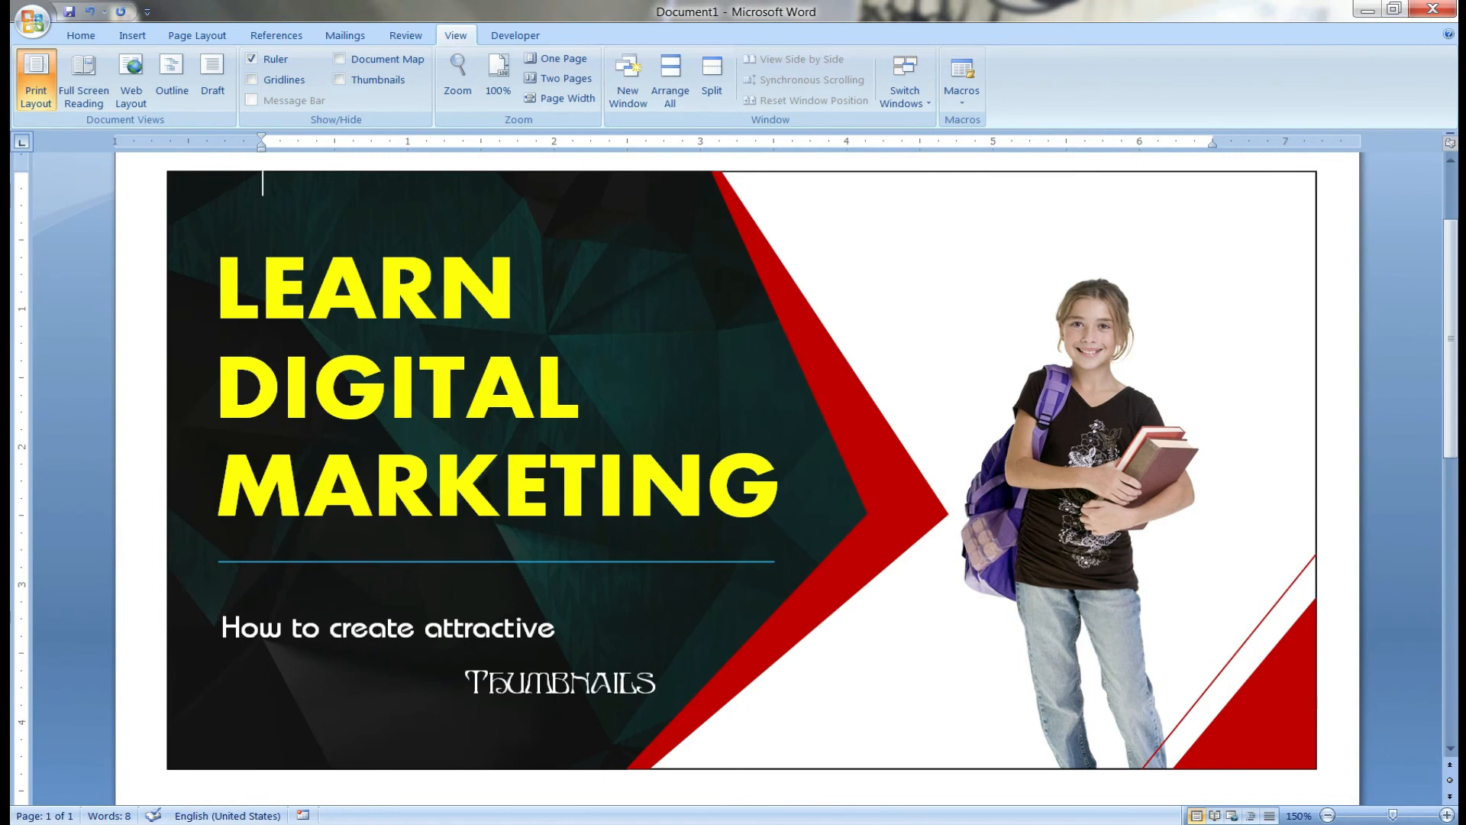
- Switch to Paint and paste the screen capture of the Word design onto the canvas
key(super)
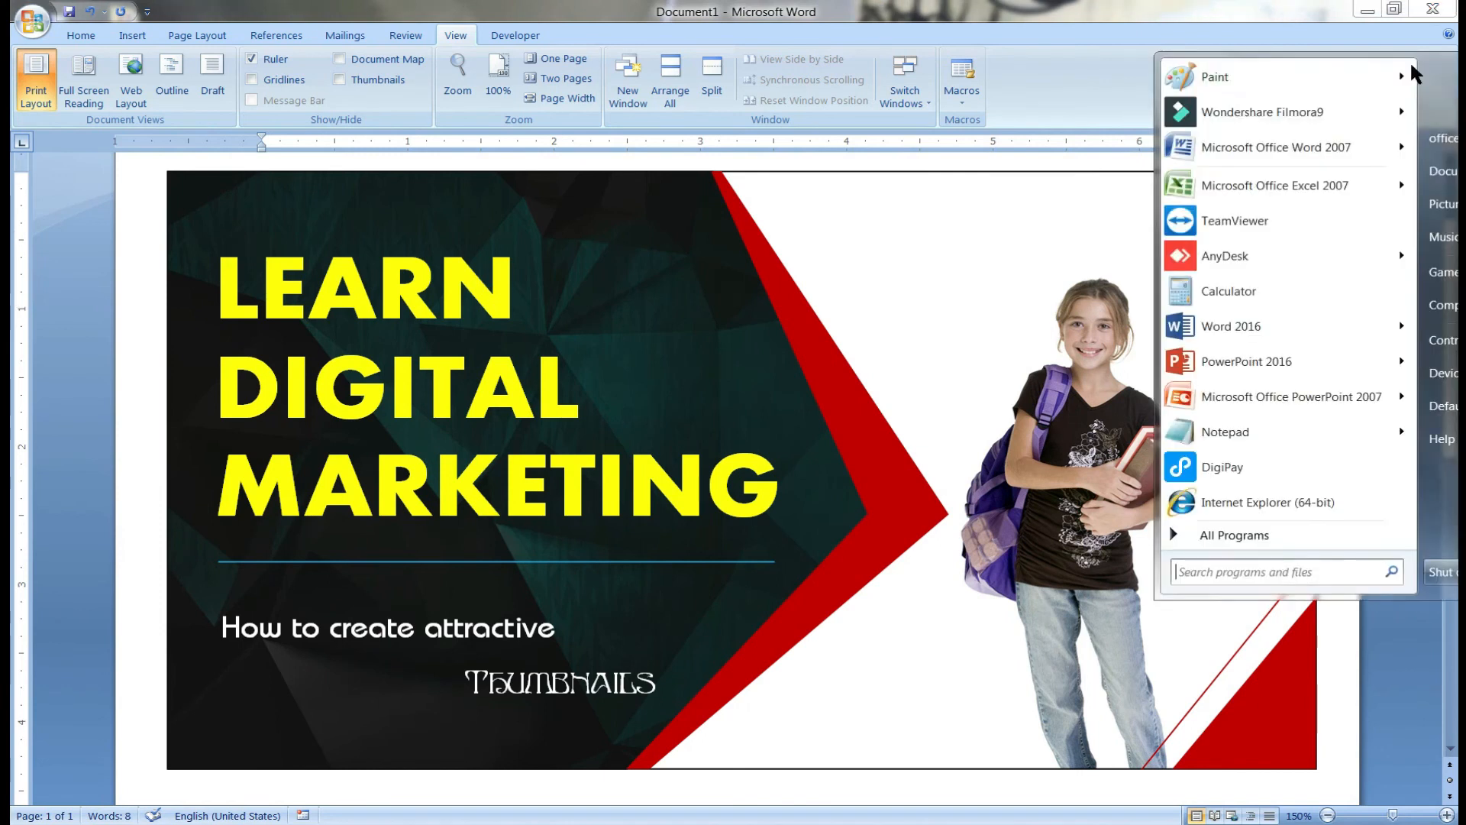
click(1241, 86)
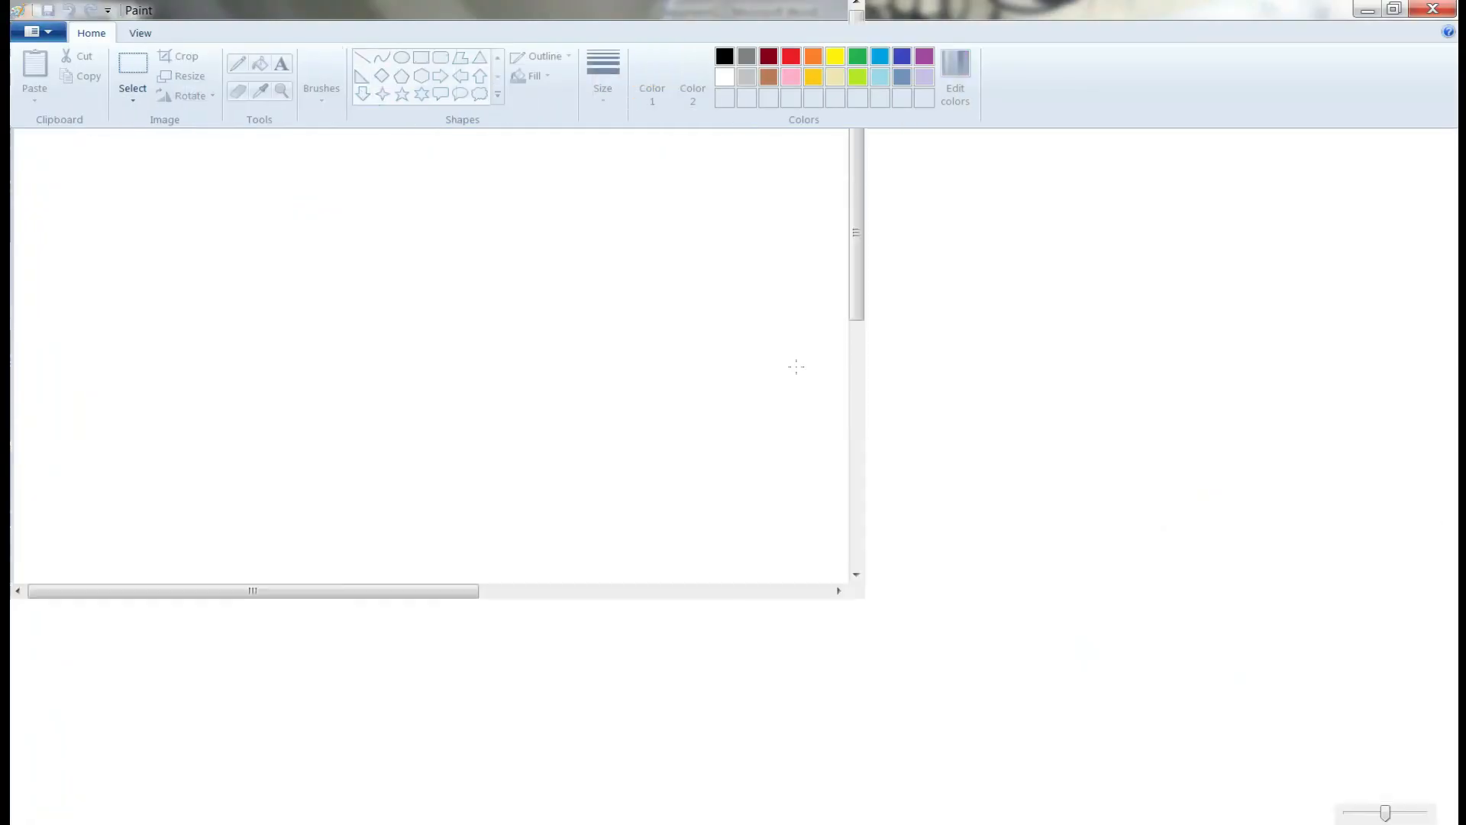
key(ctrl+v)
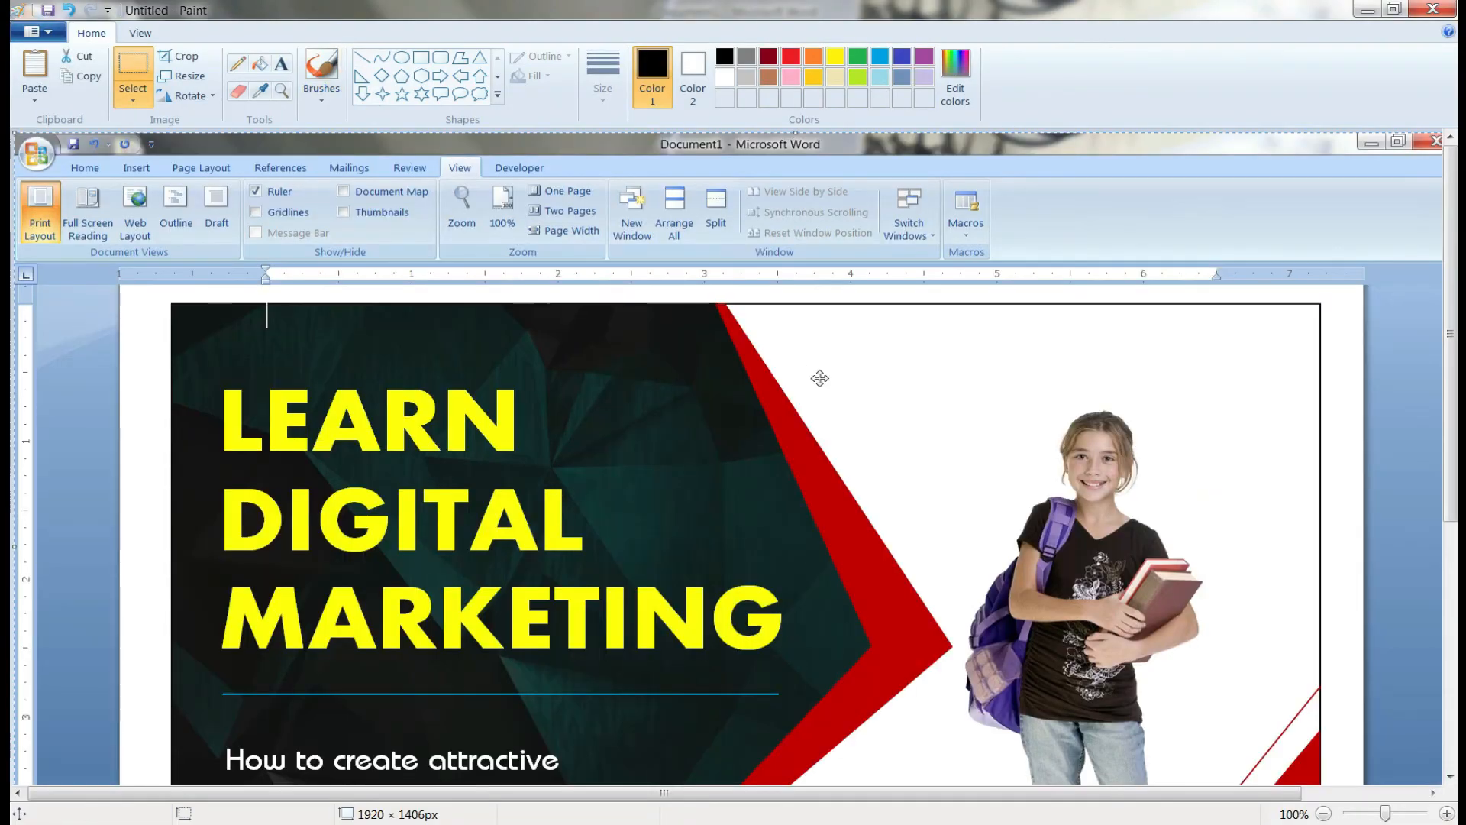
- Crop the pasted screen capture to the thumbnail graphic
ctrl+scroll(919, 465, down, 2)
ctrl+scroll(375, 341, up, 1)
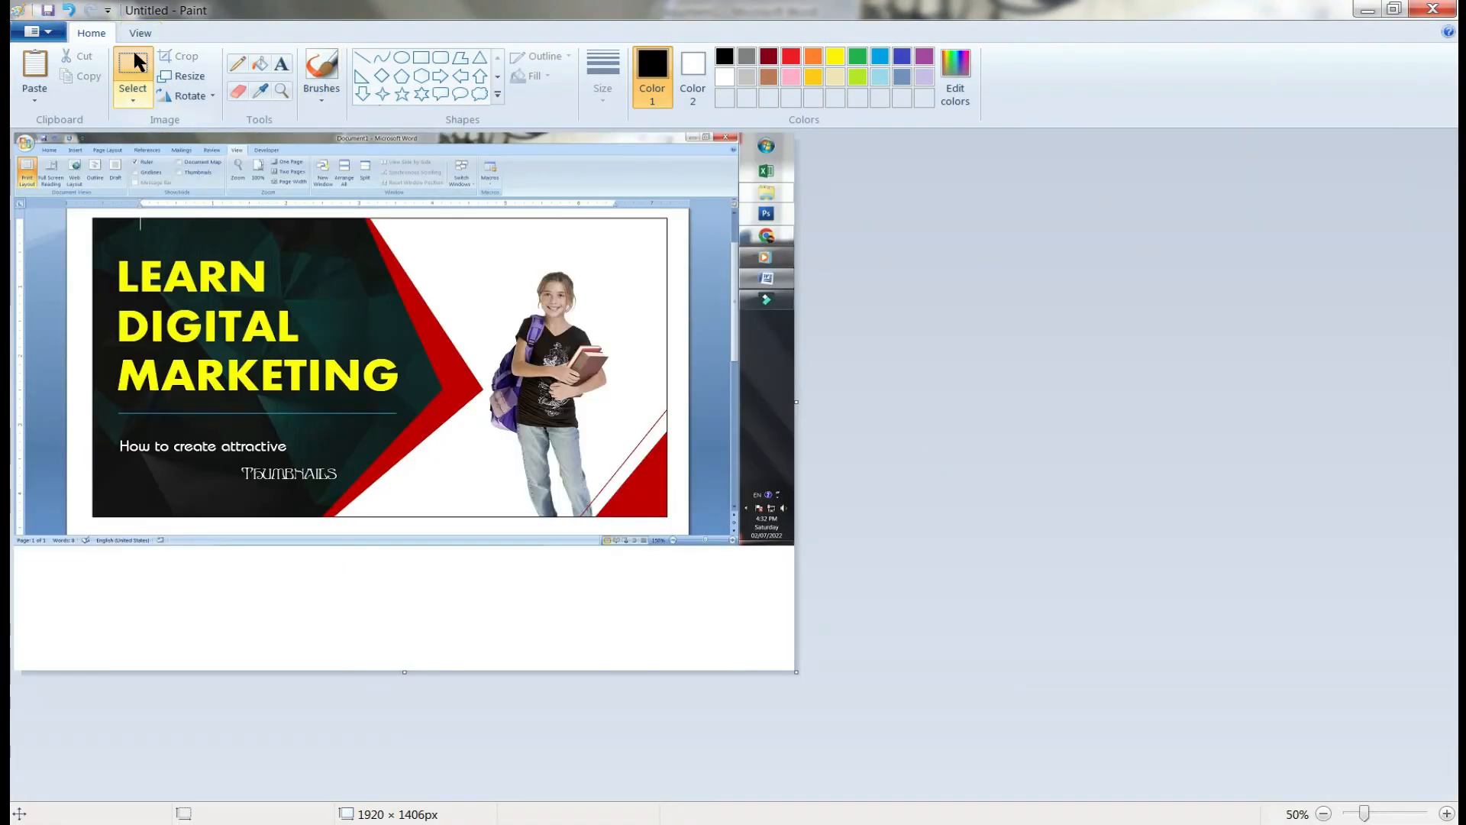
drag(86, 214, 677, 525)
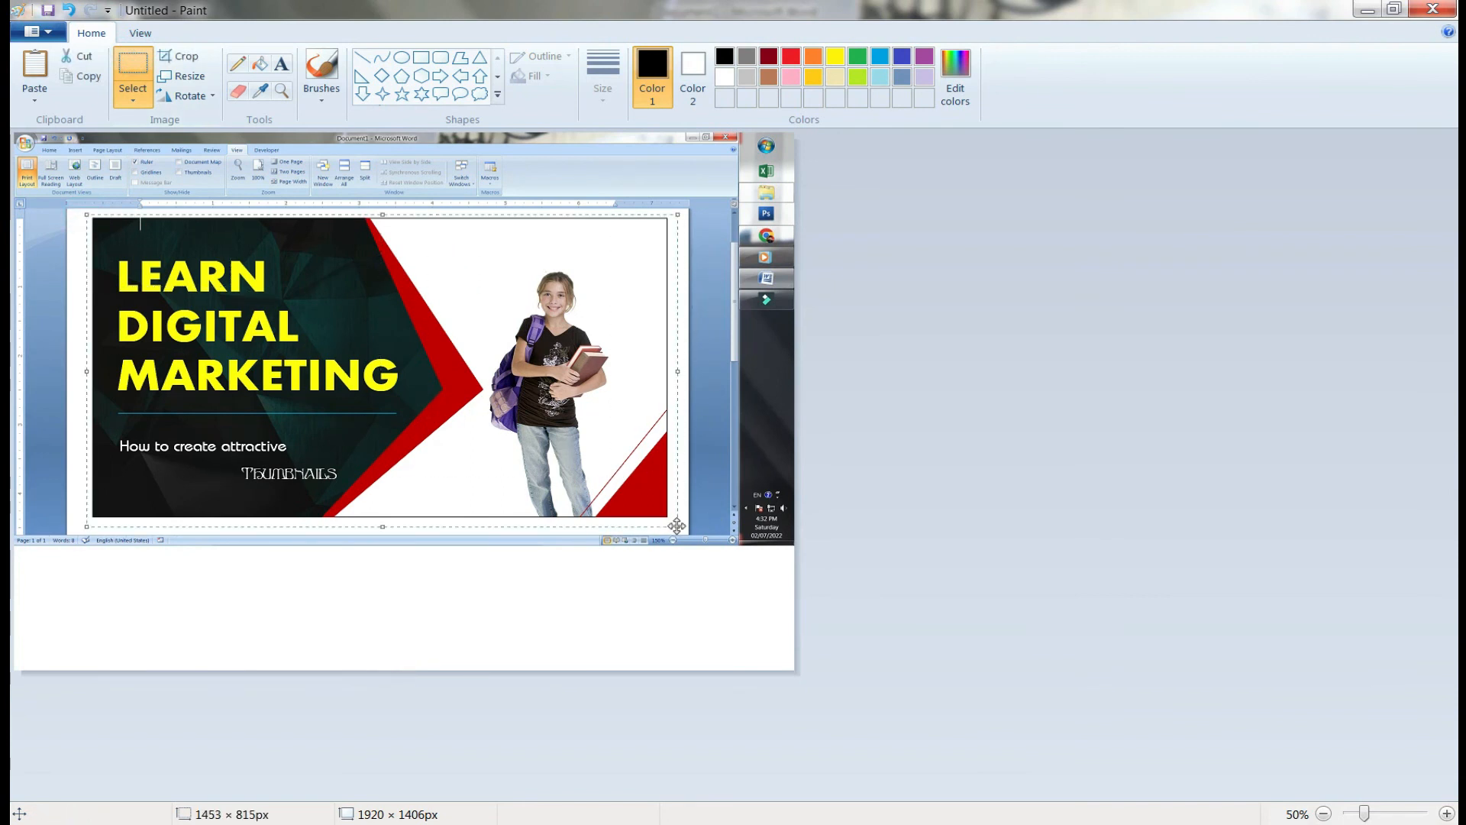
click(180, 53)
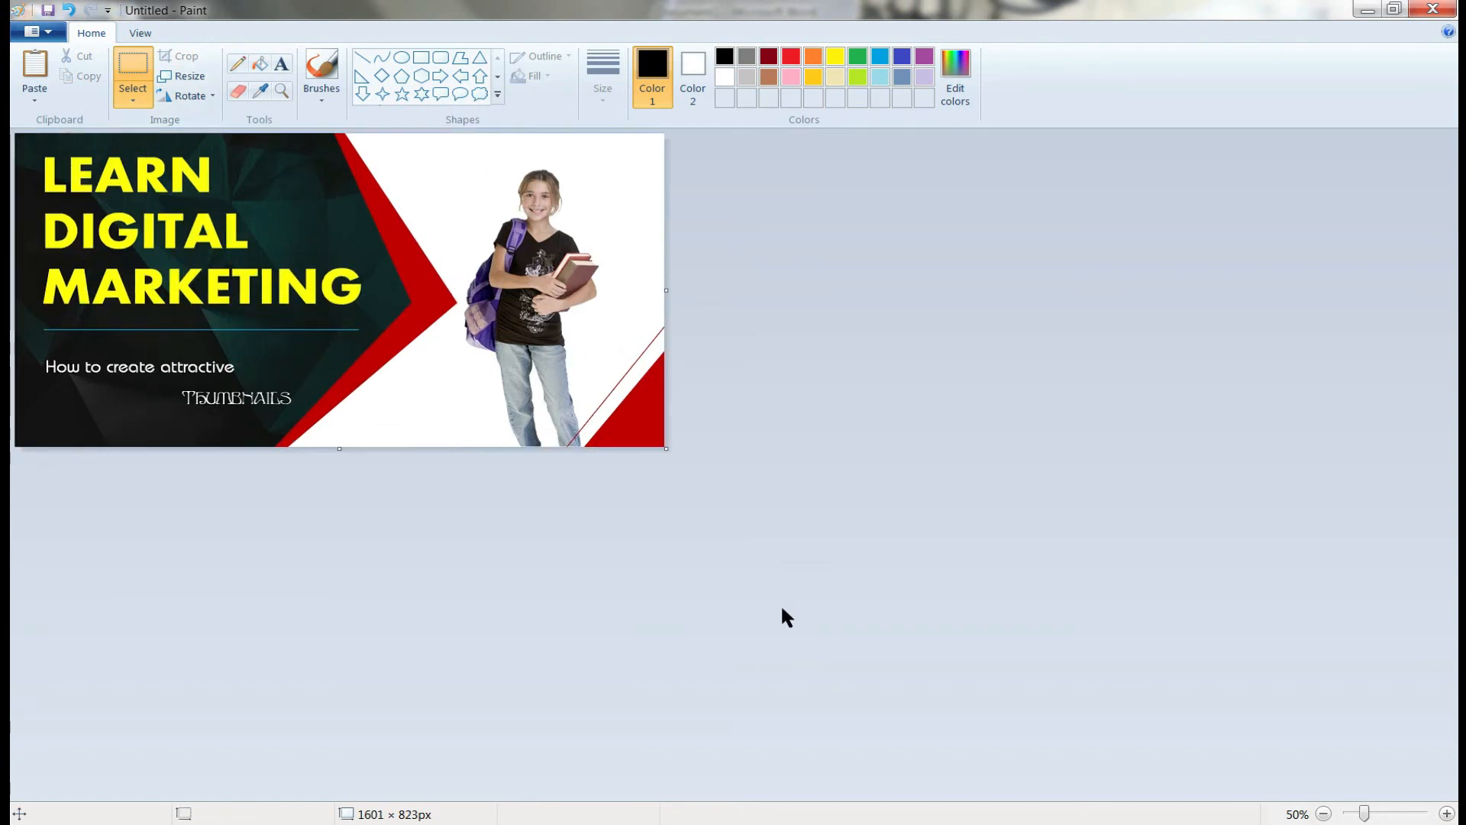
- Save the cropped image in the Downloads folder as a PNG named thumbnai
key(ctrl+s)
text(thumbnai)
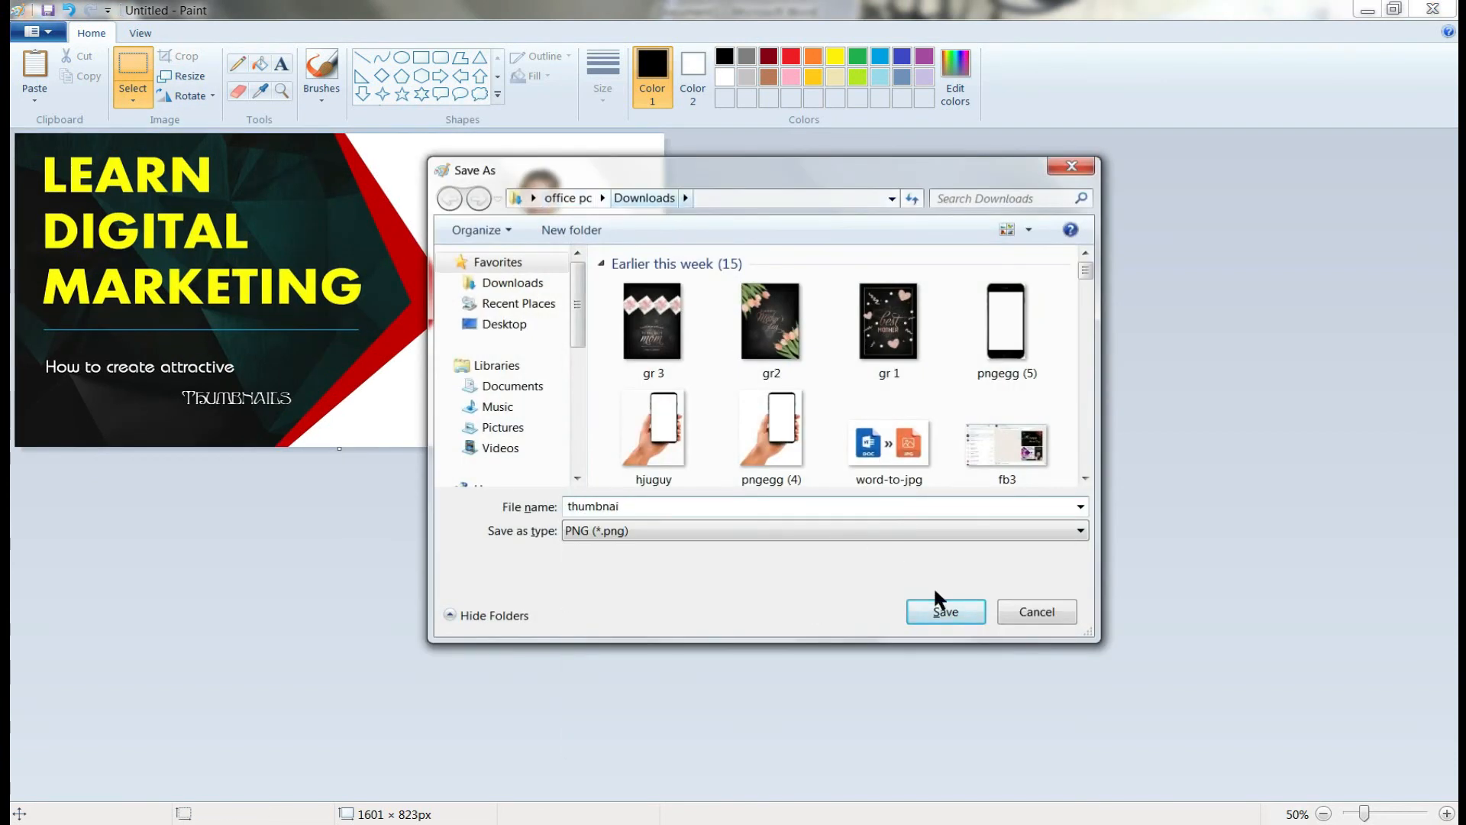
click(944, 611)
- Switch to File Explorer, open the thumbnai image from the Downloads folder and view it in a maximized Windows Photo Viewer
click(1395, 9)
click(1368, 11)
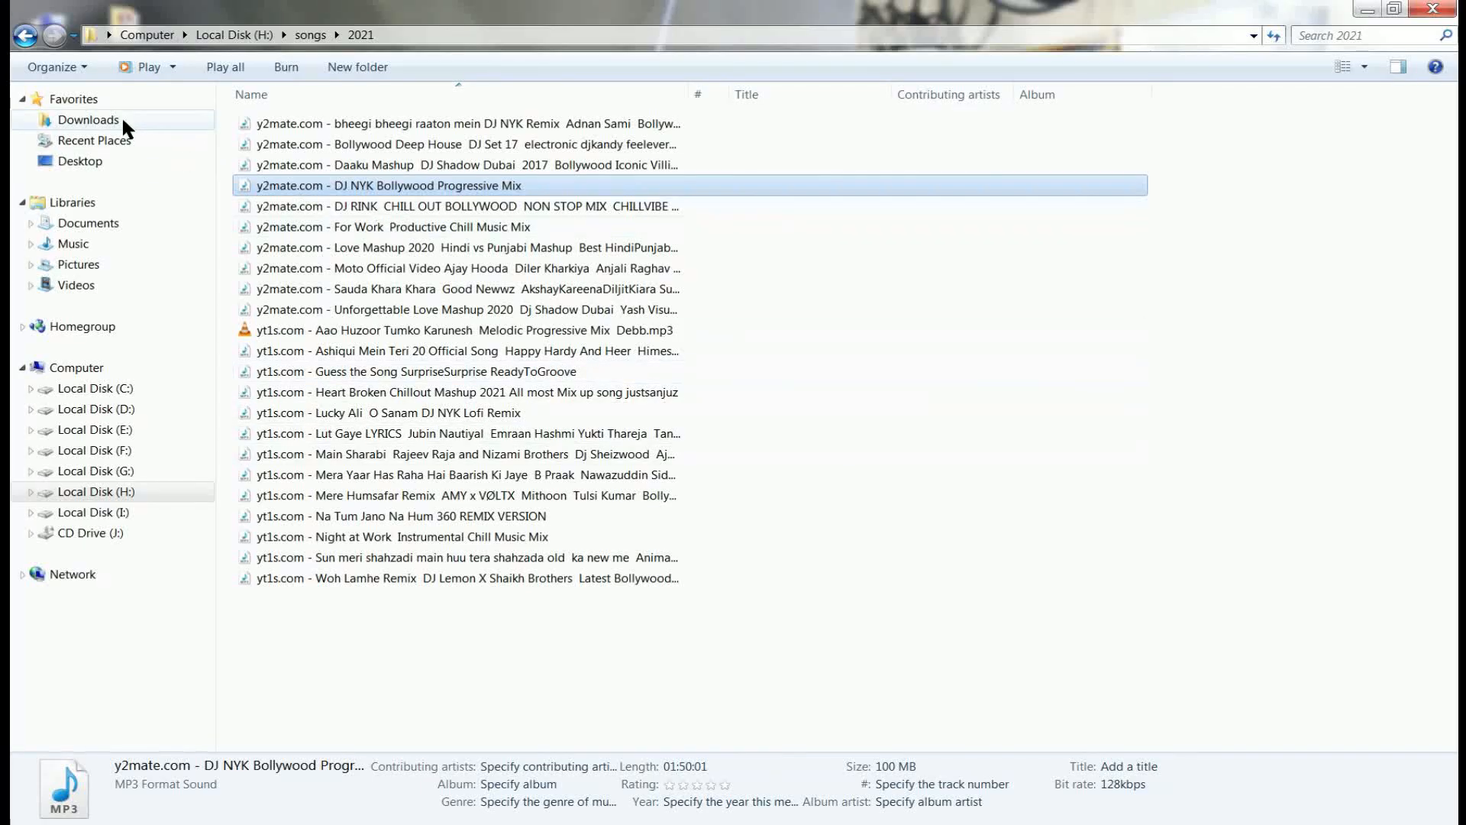
click(122, 118)
double_click(285, 172)
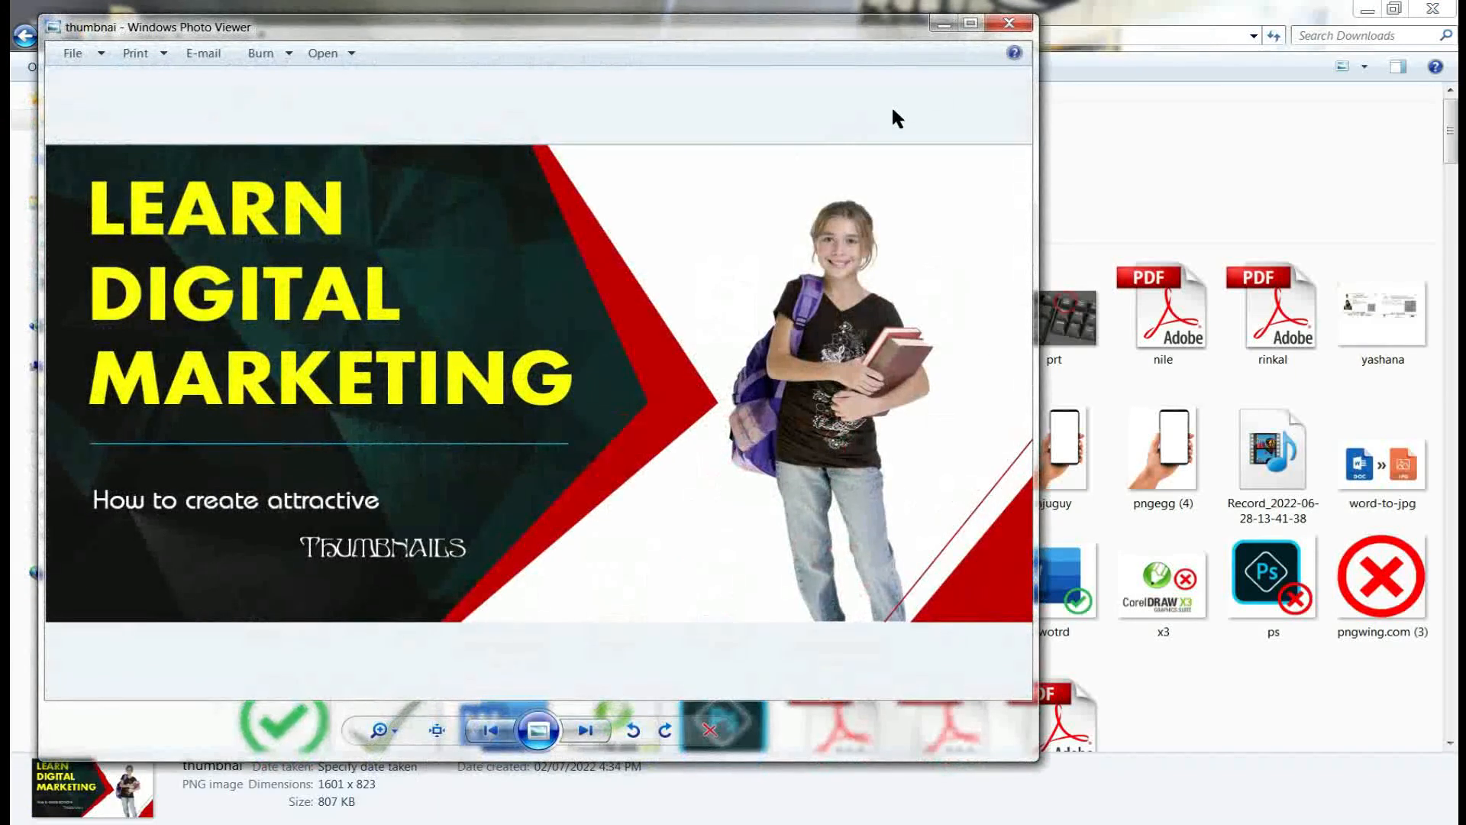
click(970, 23)
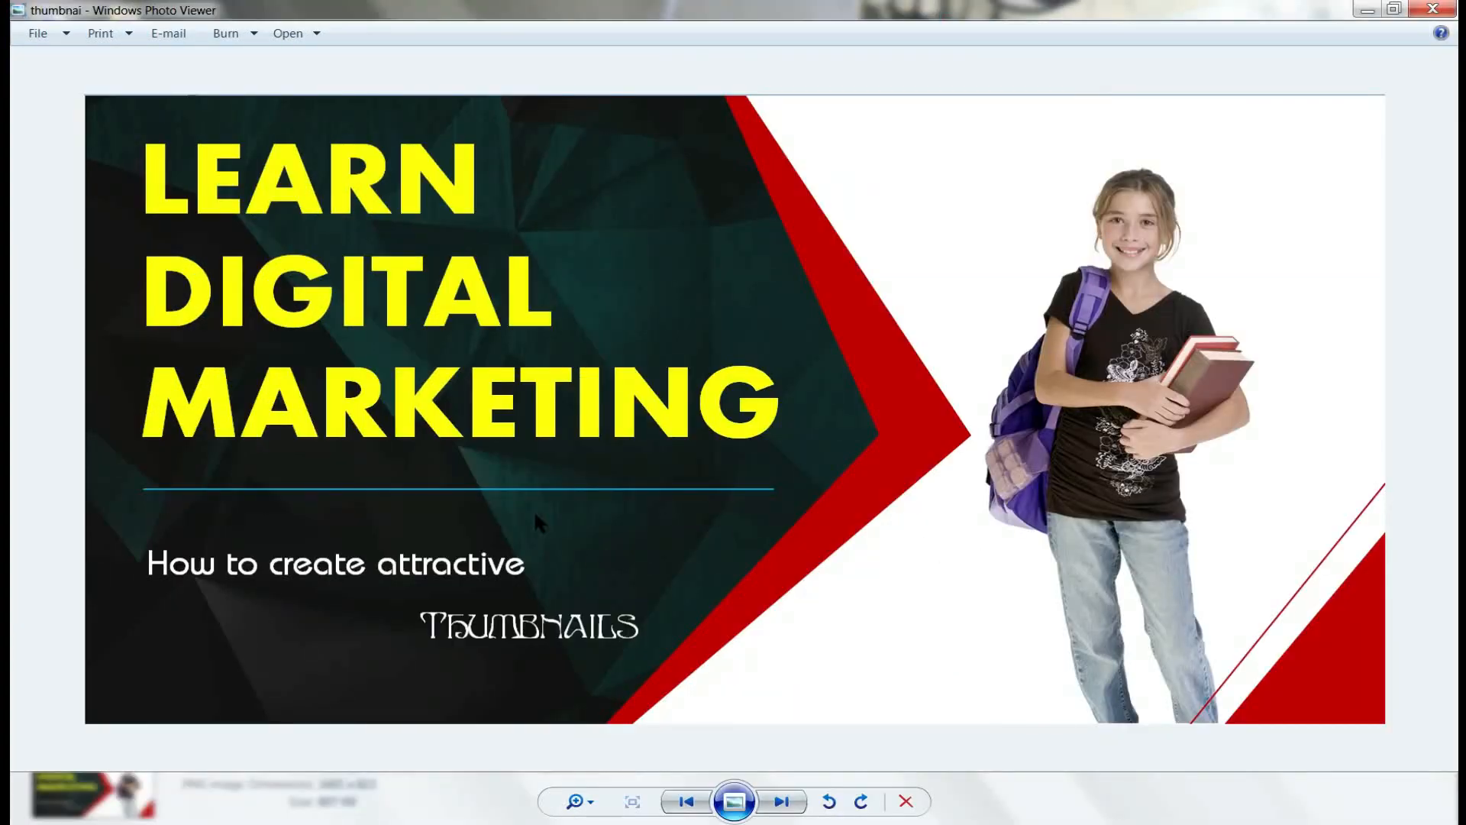